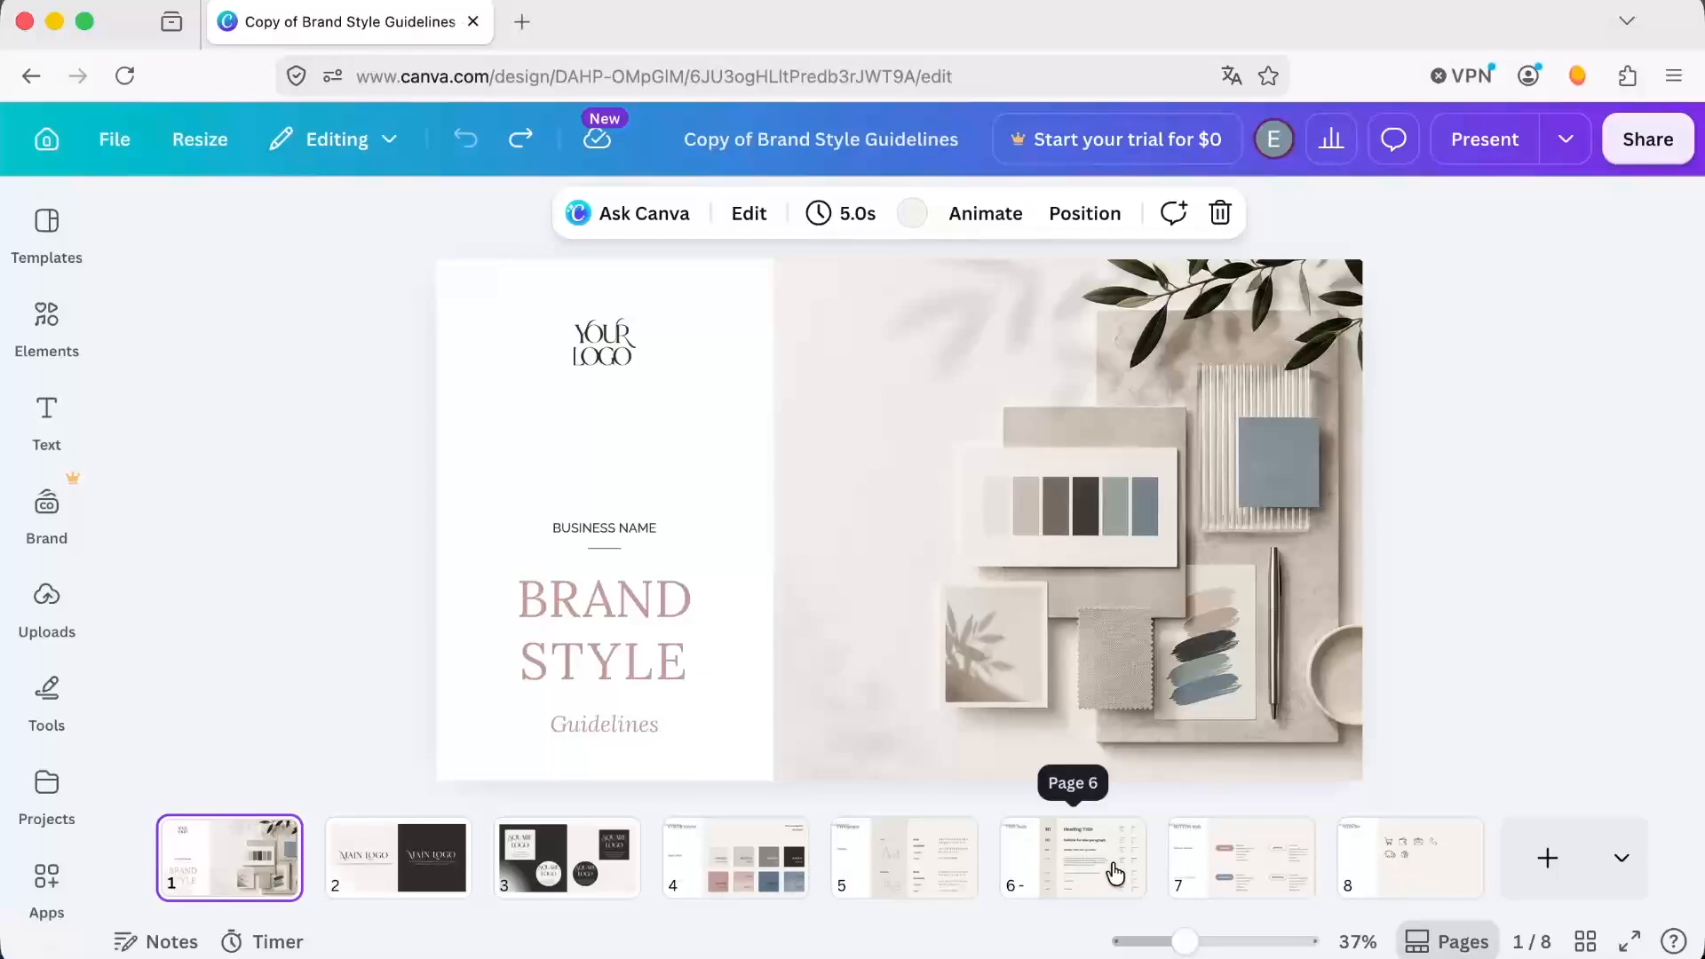
# Replace the light and dark main logos on page 2 with the matching uploaded rectangle BRANDING logos.
pyautogui.click(360, 876)
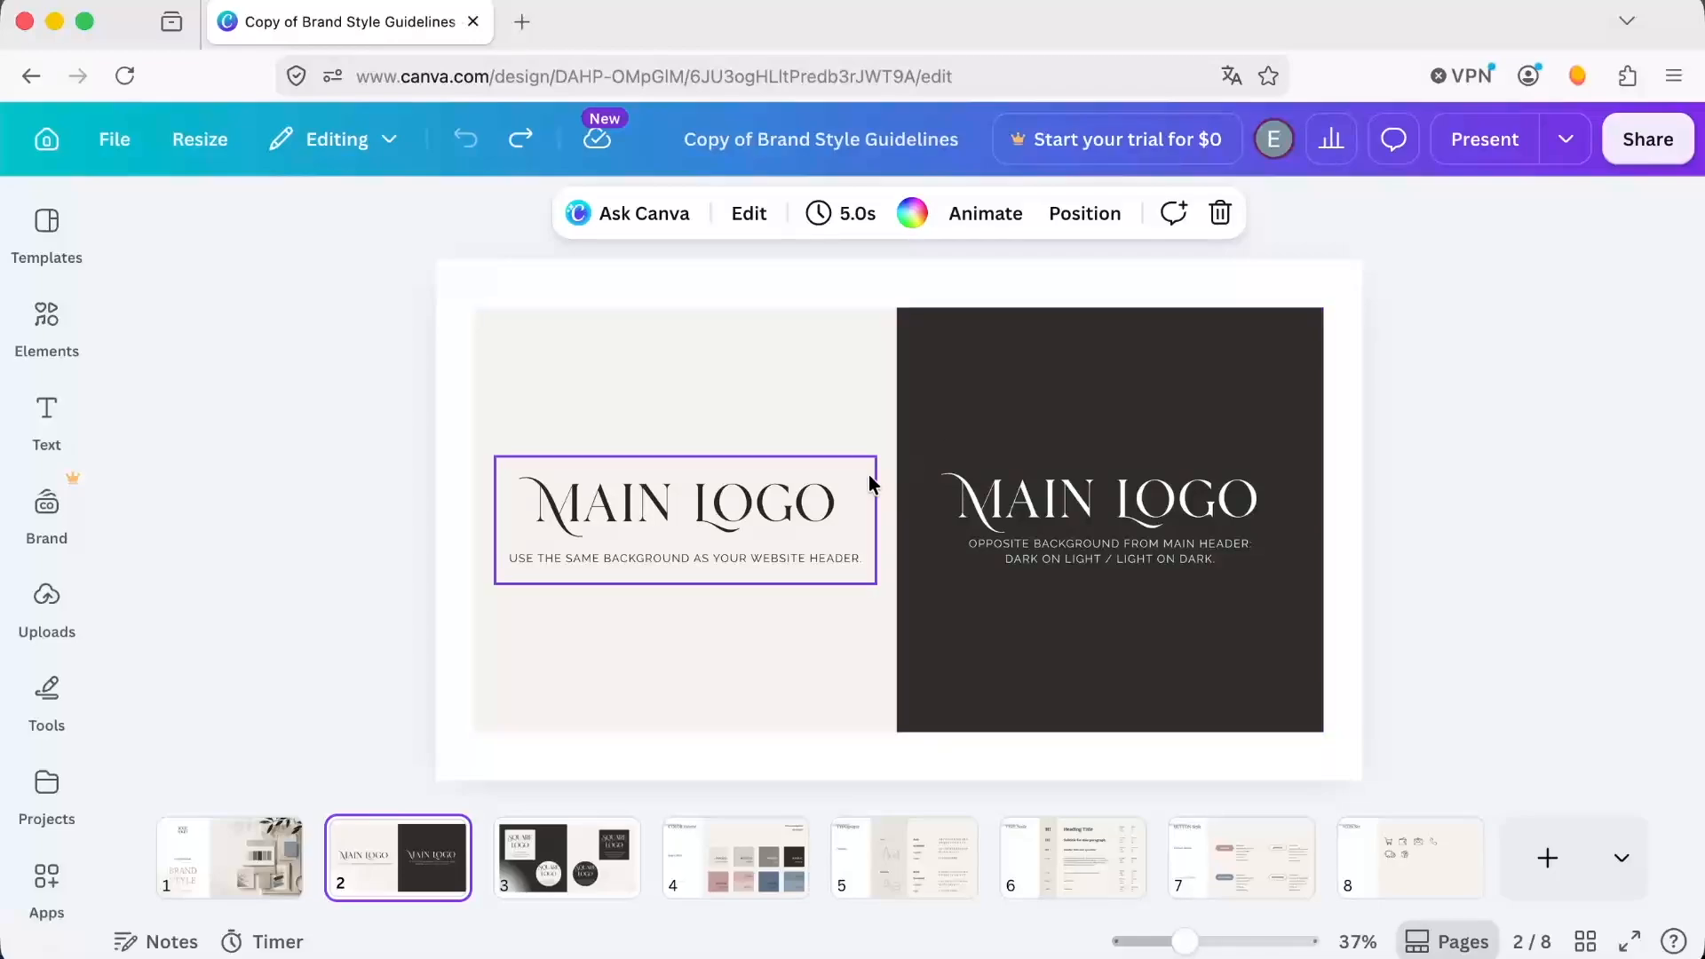
pyautogui.click(762, 499)
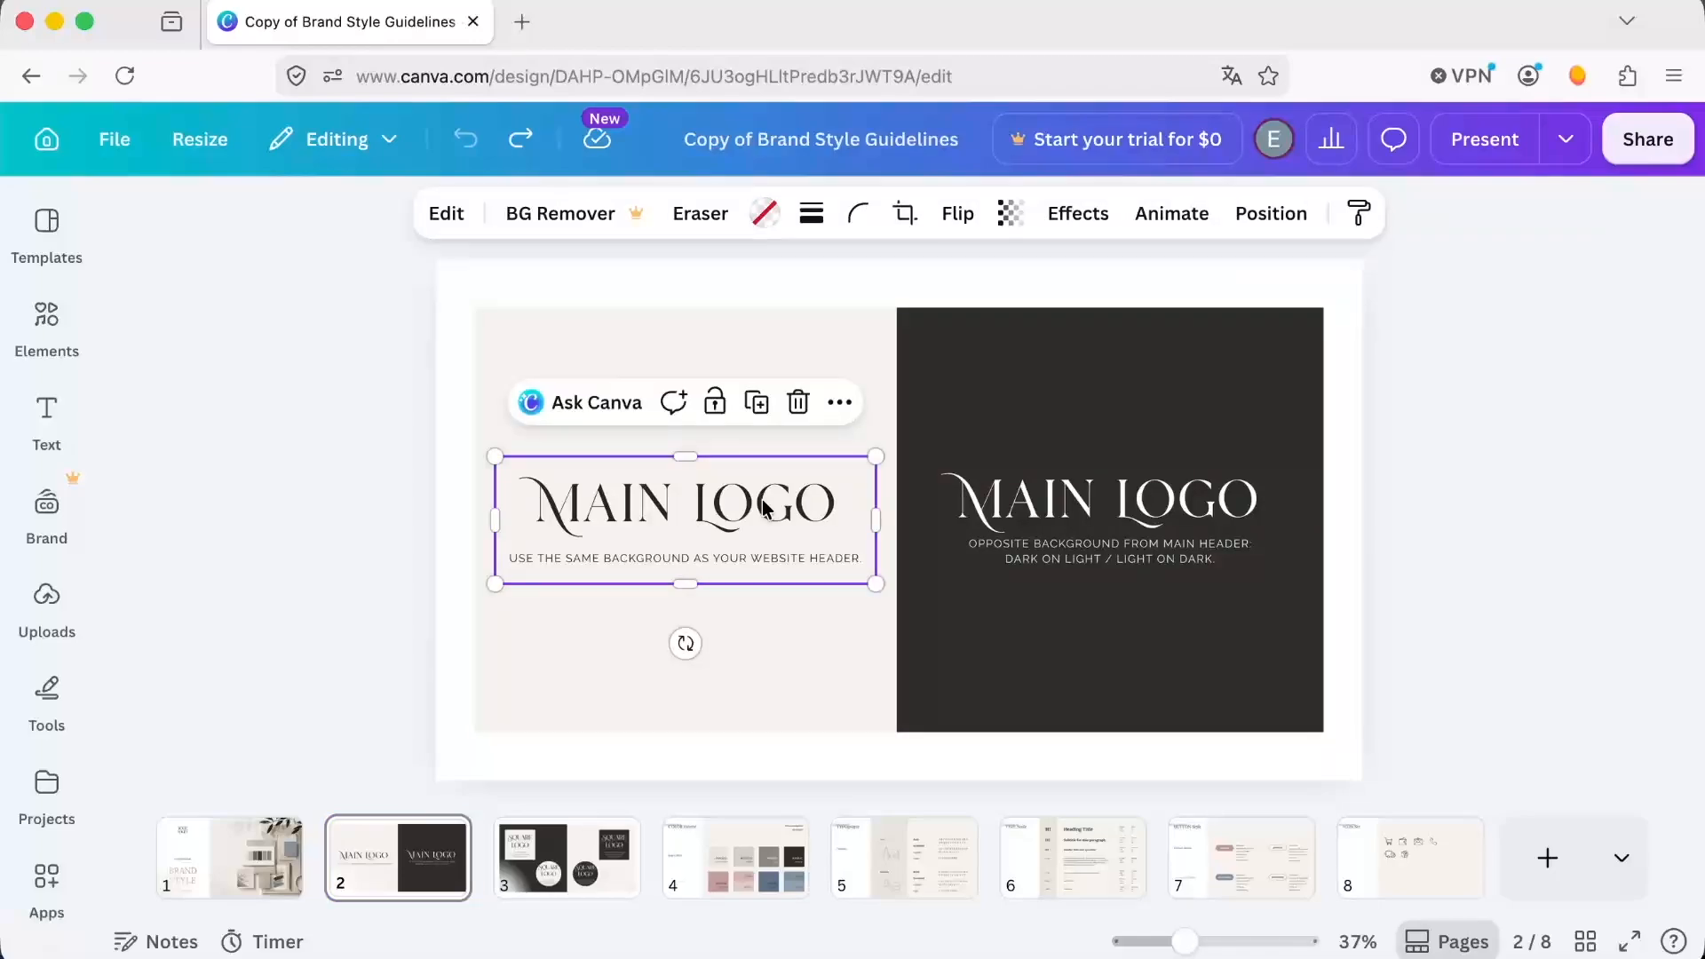
pyautogui.click(59, 601)
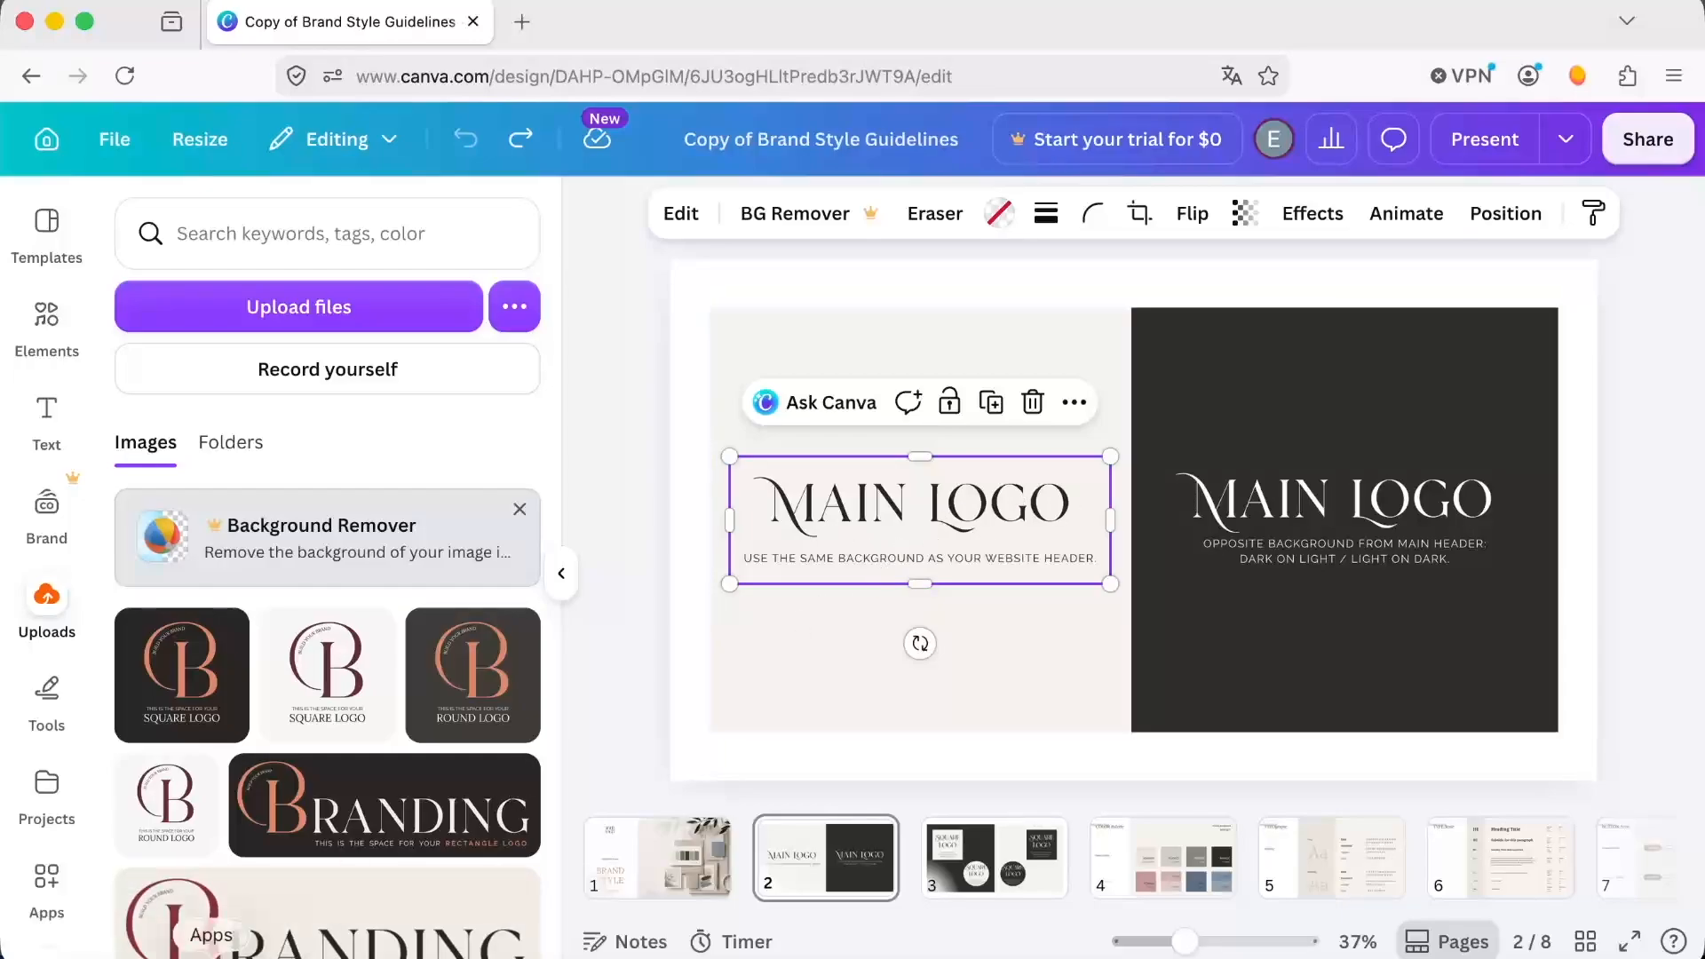
pyautogui.moveTo(209, 913); pyautogui.dragTo(813, 517)
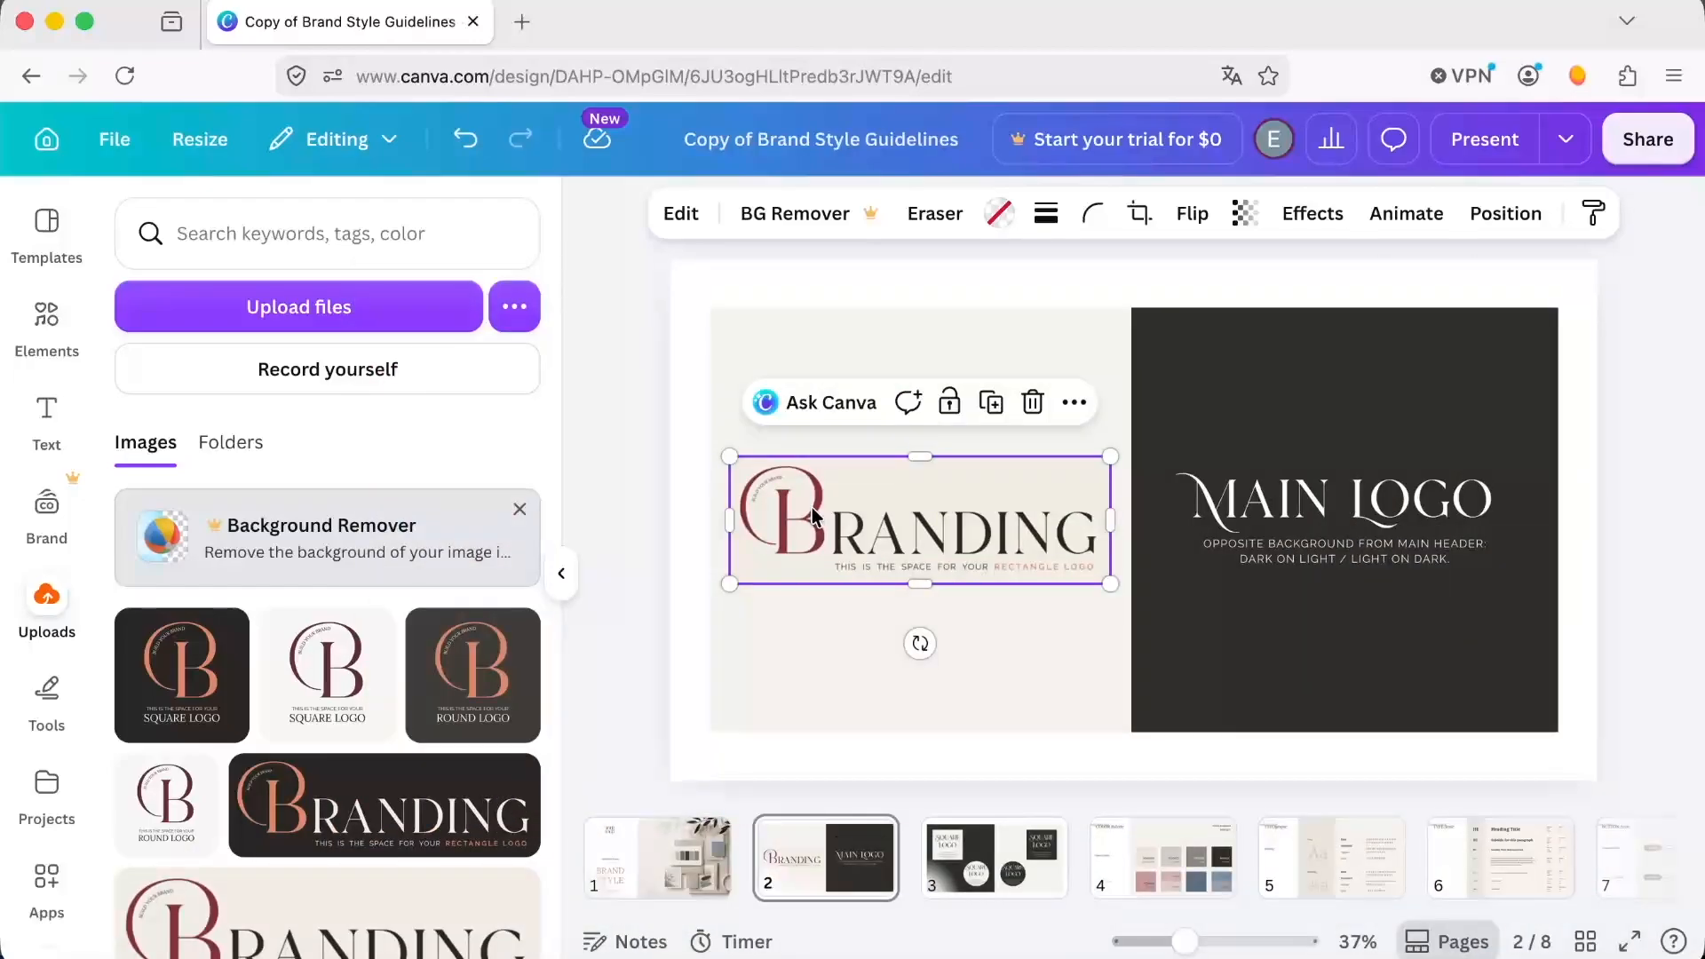
pyautogui.moveTo(338, 803); pyautogui.dragTo(1305, 486)
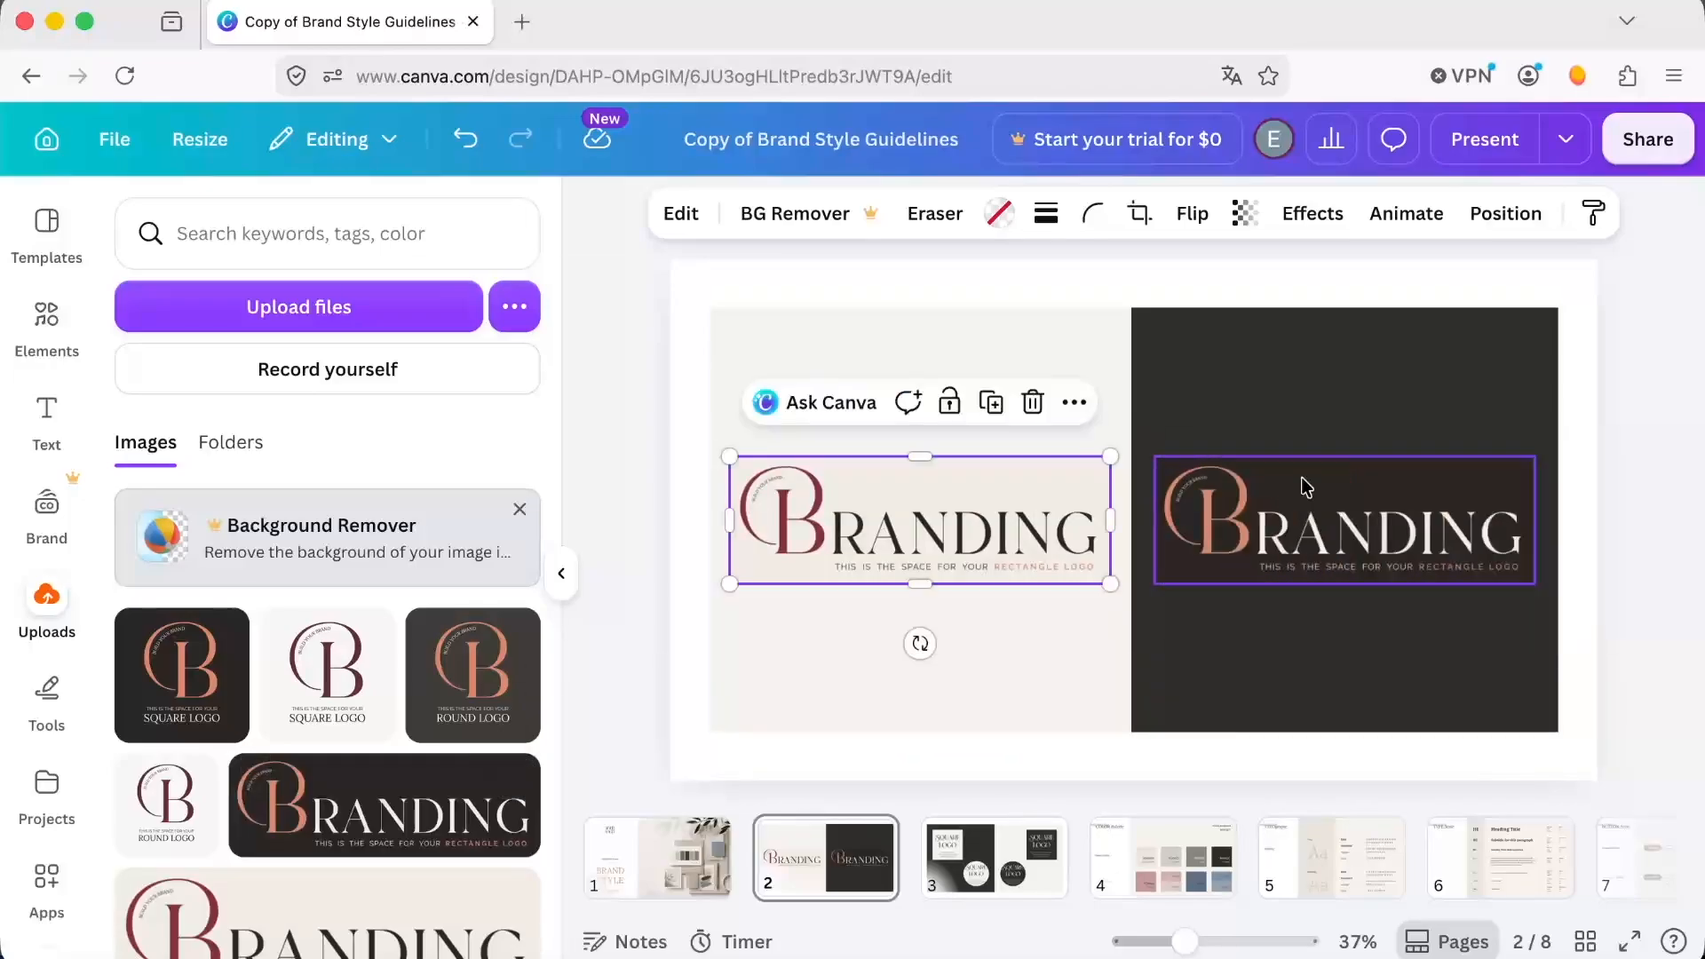
# Fill the light square and light round logo frames on page 3 with the uploaded light square logo.
pyautogui.click(1011, 855)
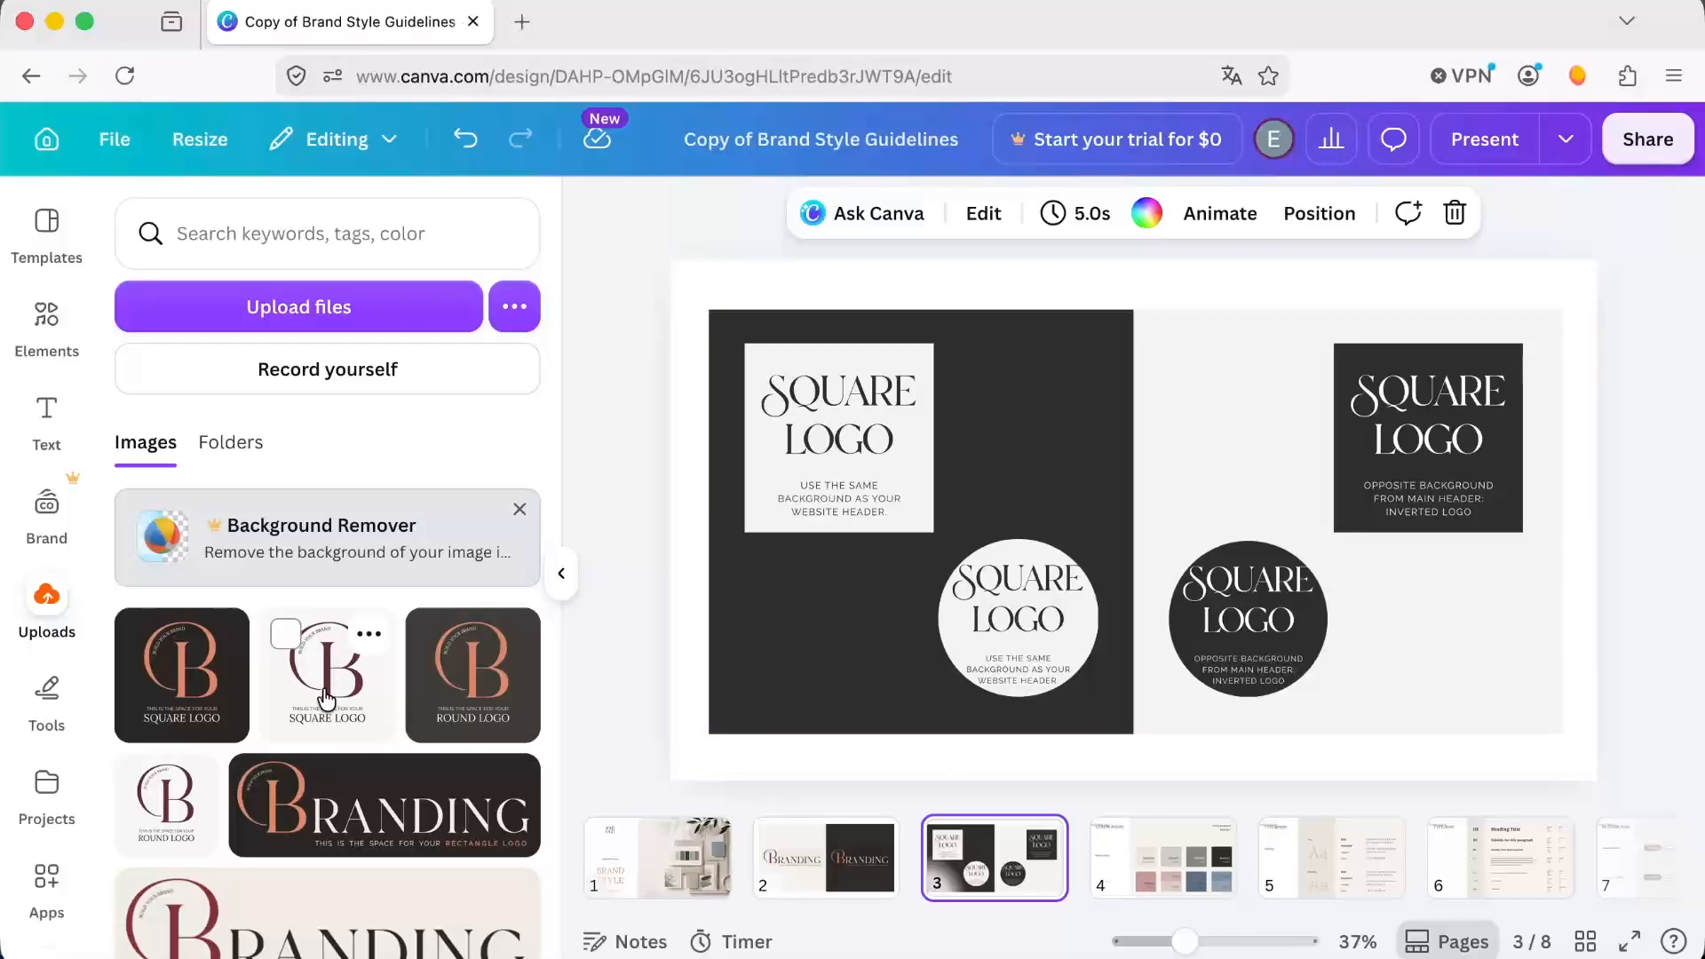
pyautogui.moveTo(327, 701); pyautogui.dragTo(796, 475)
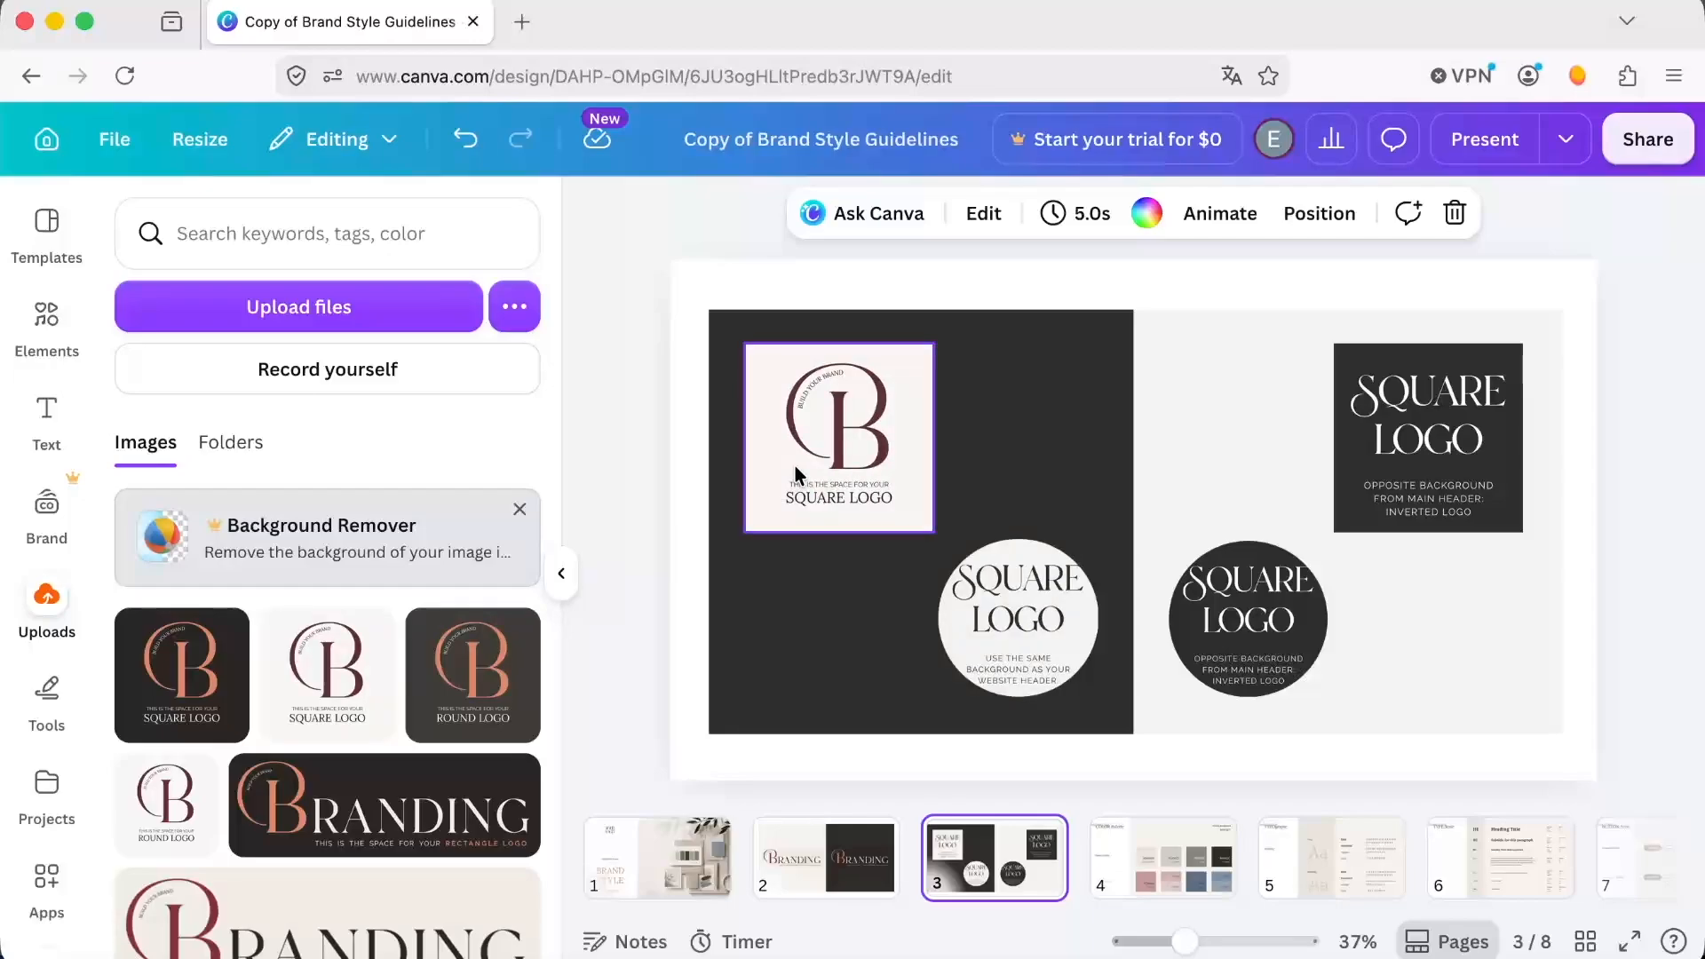
pyautogui.click(327, 679)
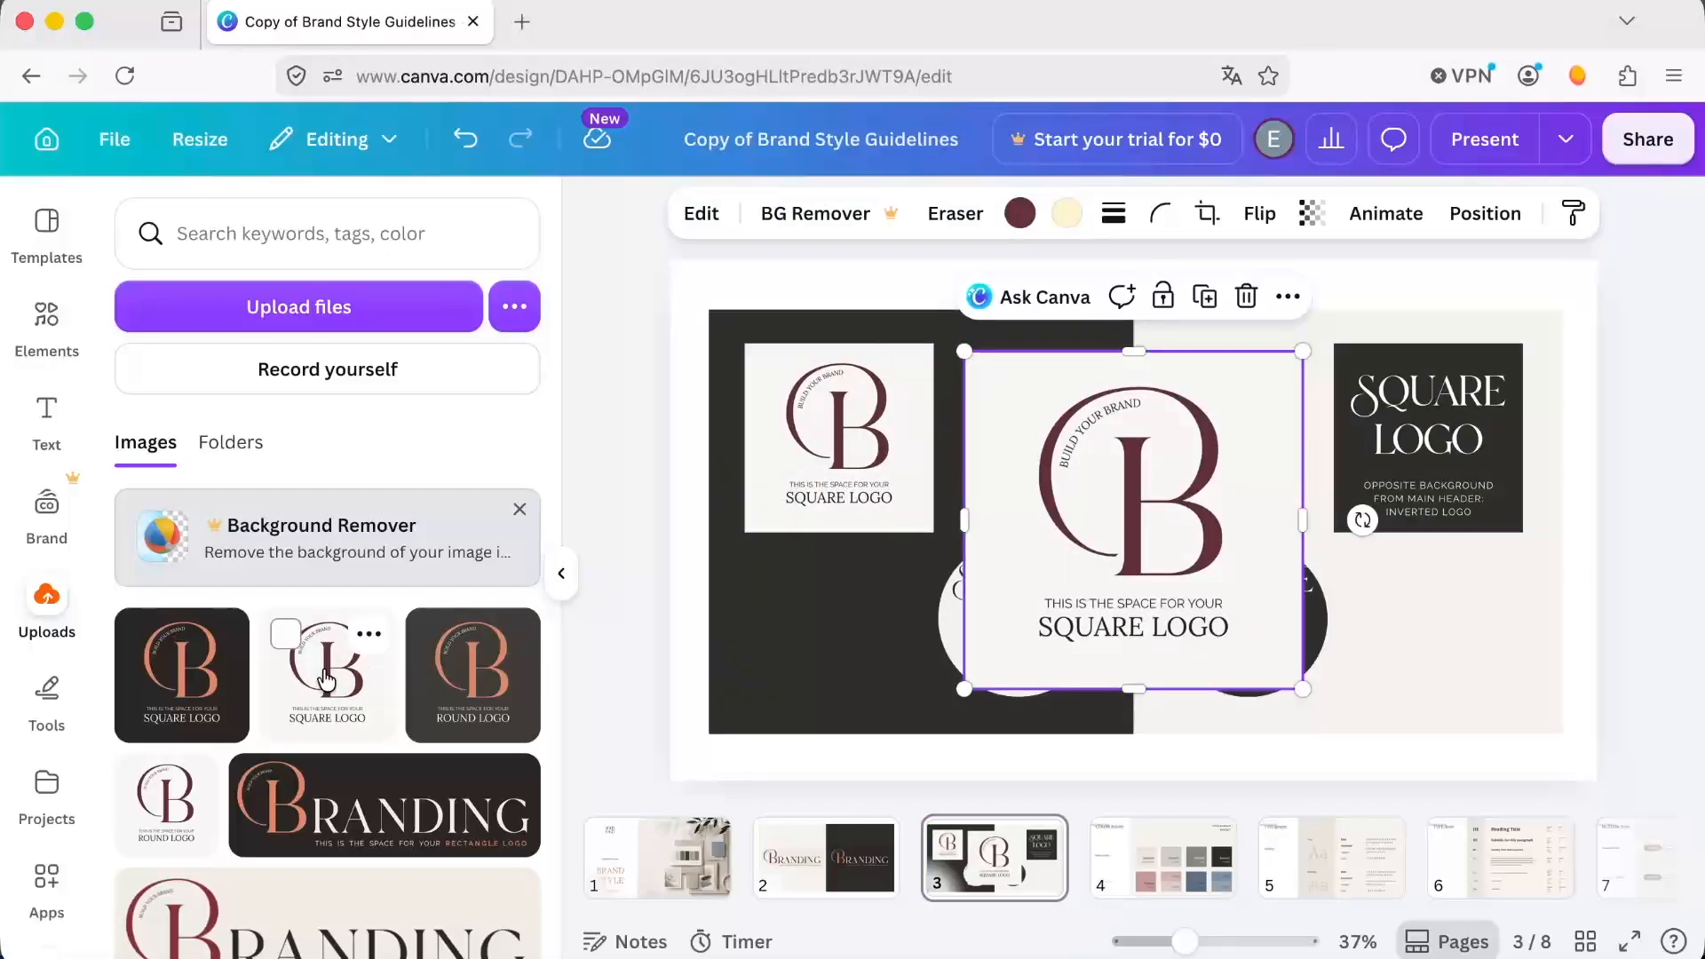
pyautogui.moveTo(1164, 454); pyautogui.dragTo(1043, 589)
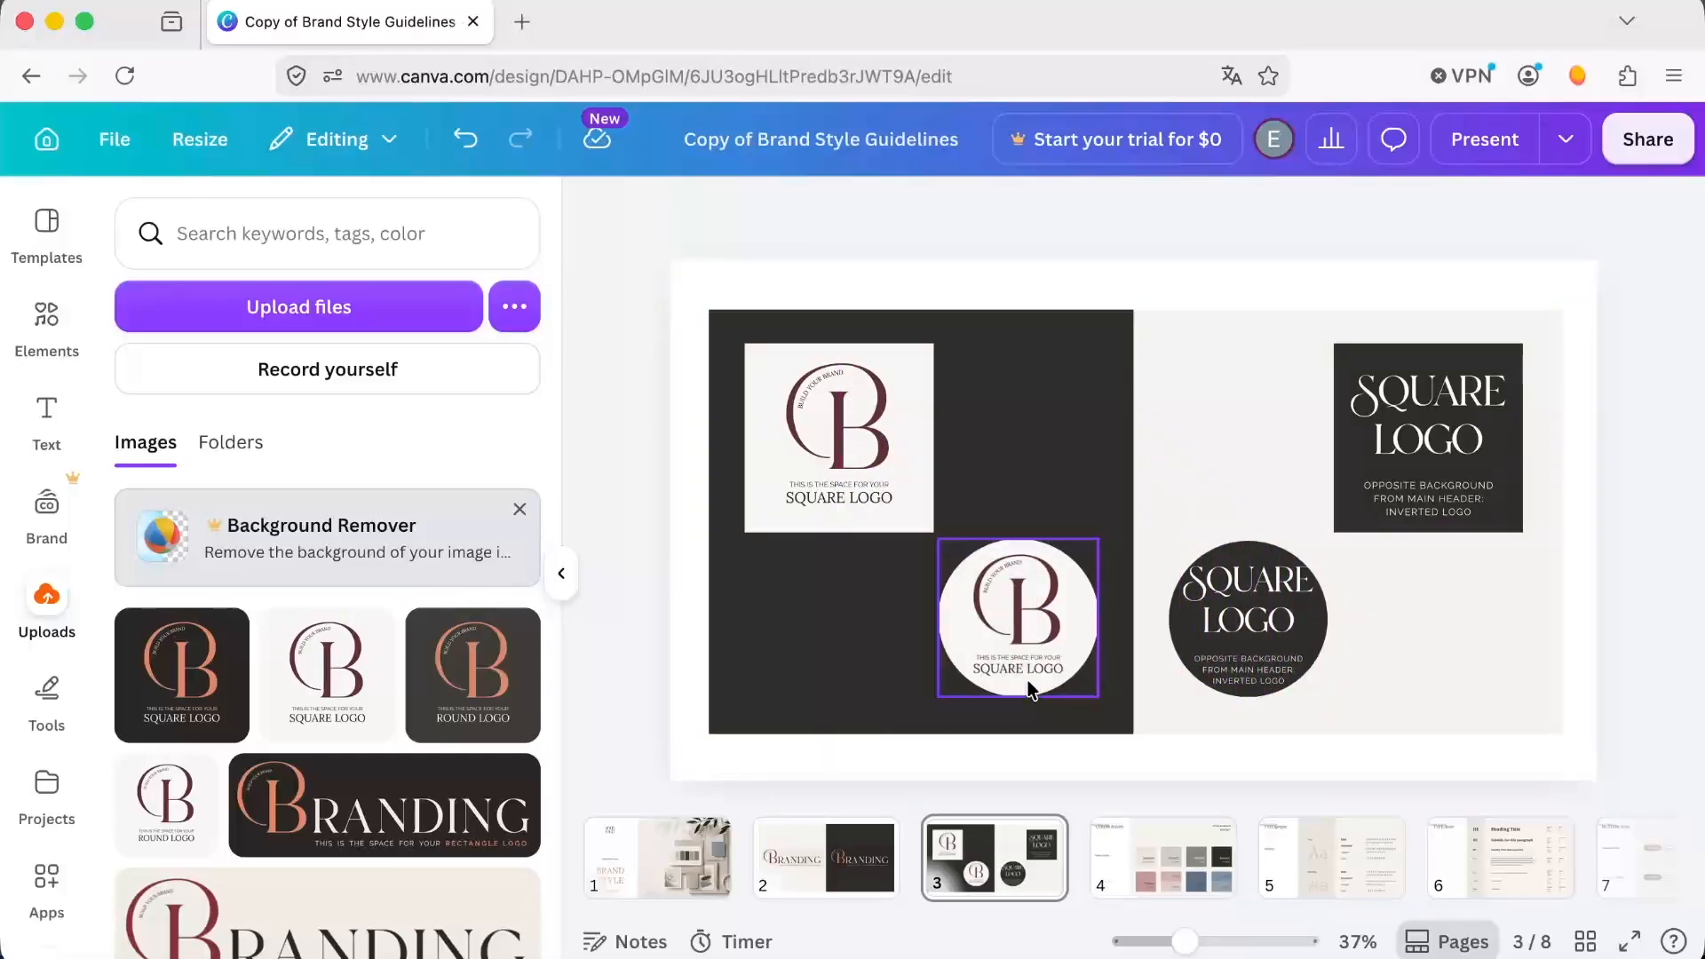
# Enlarge the logo inside the light round frame and reposition it within the circular crop.
pyautogui.doubleClick(1024, 631)
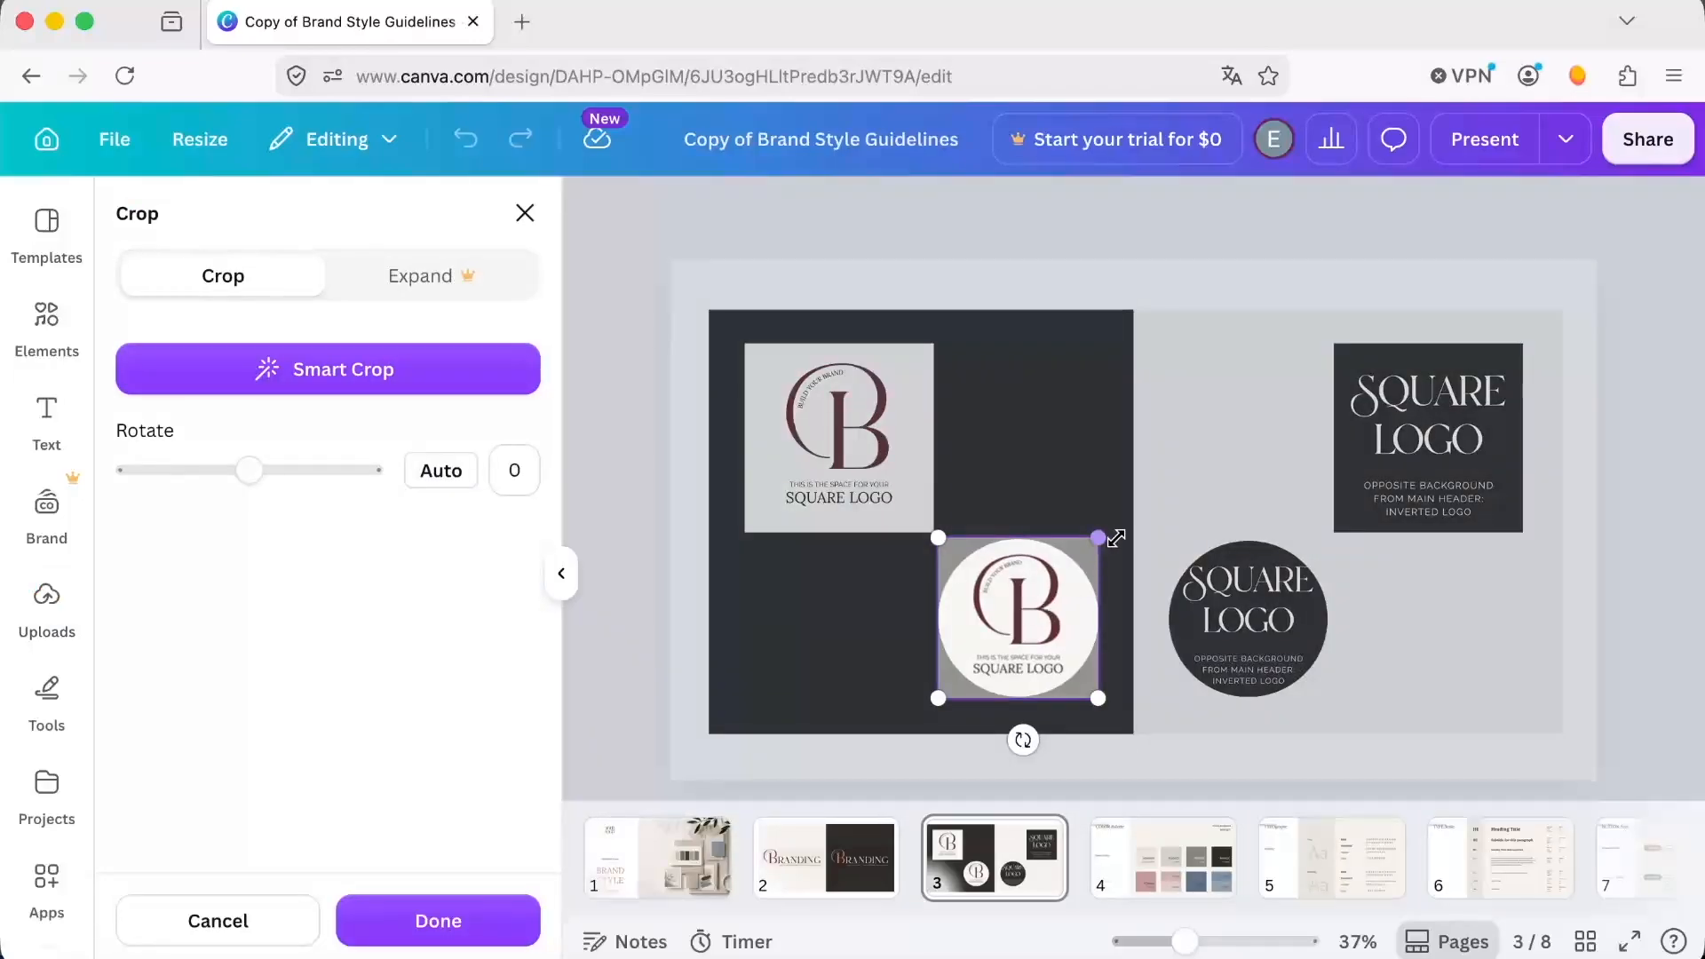
pyautogui.moveTo(1106, 537); pyautogui.dragTo(1137, 515)
pyautogui.moveTo(1025, 617); pyautogui.dragTo(1001, 635)
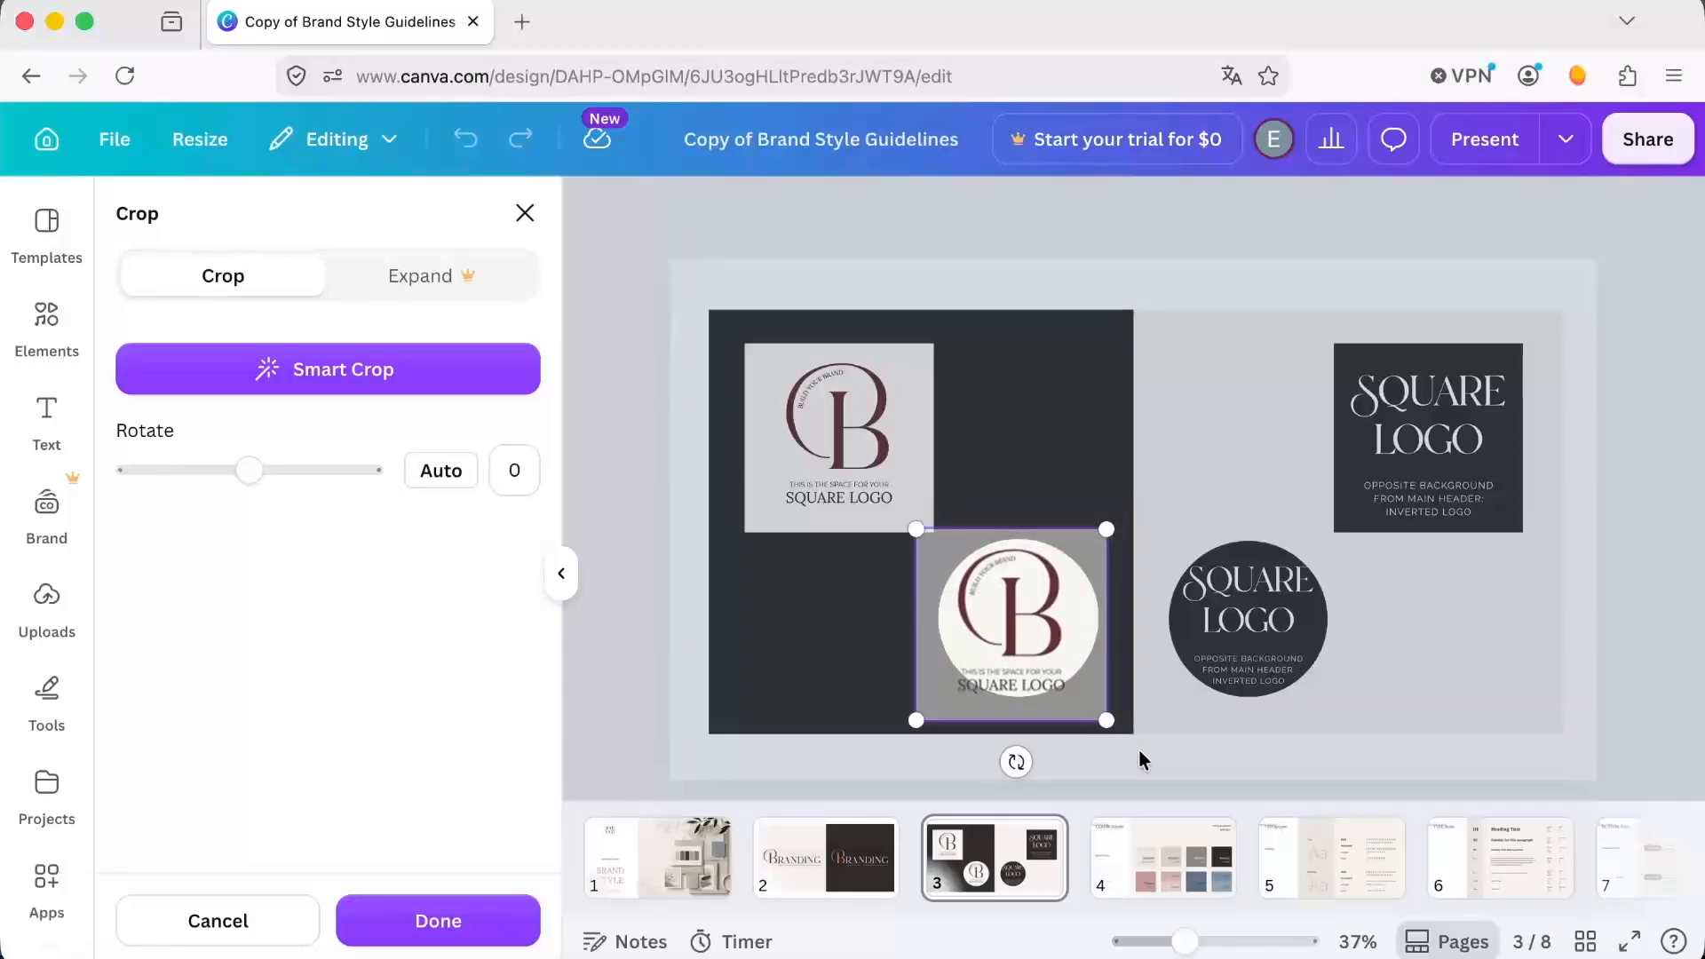
pyautogui.click(1145, 757)
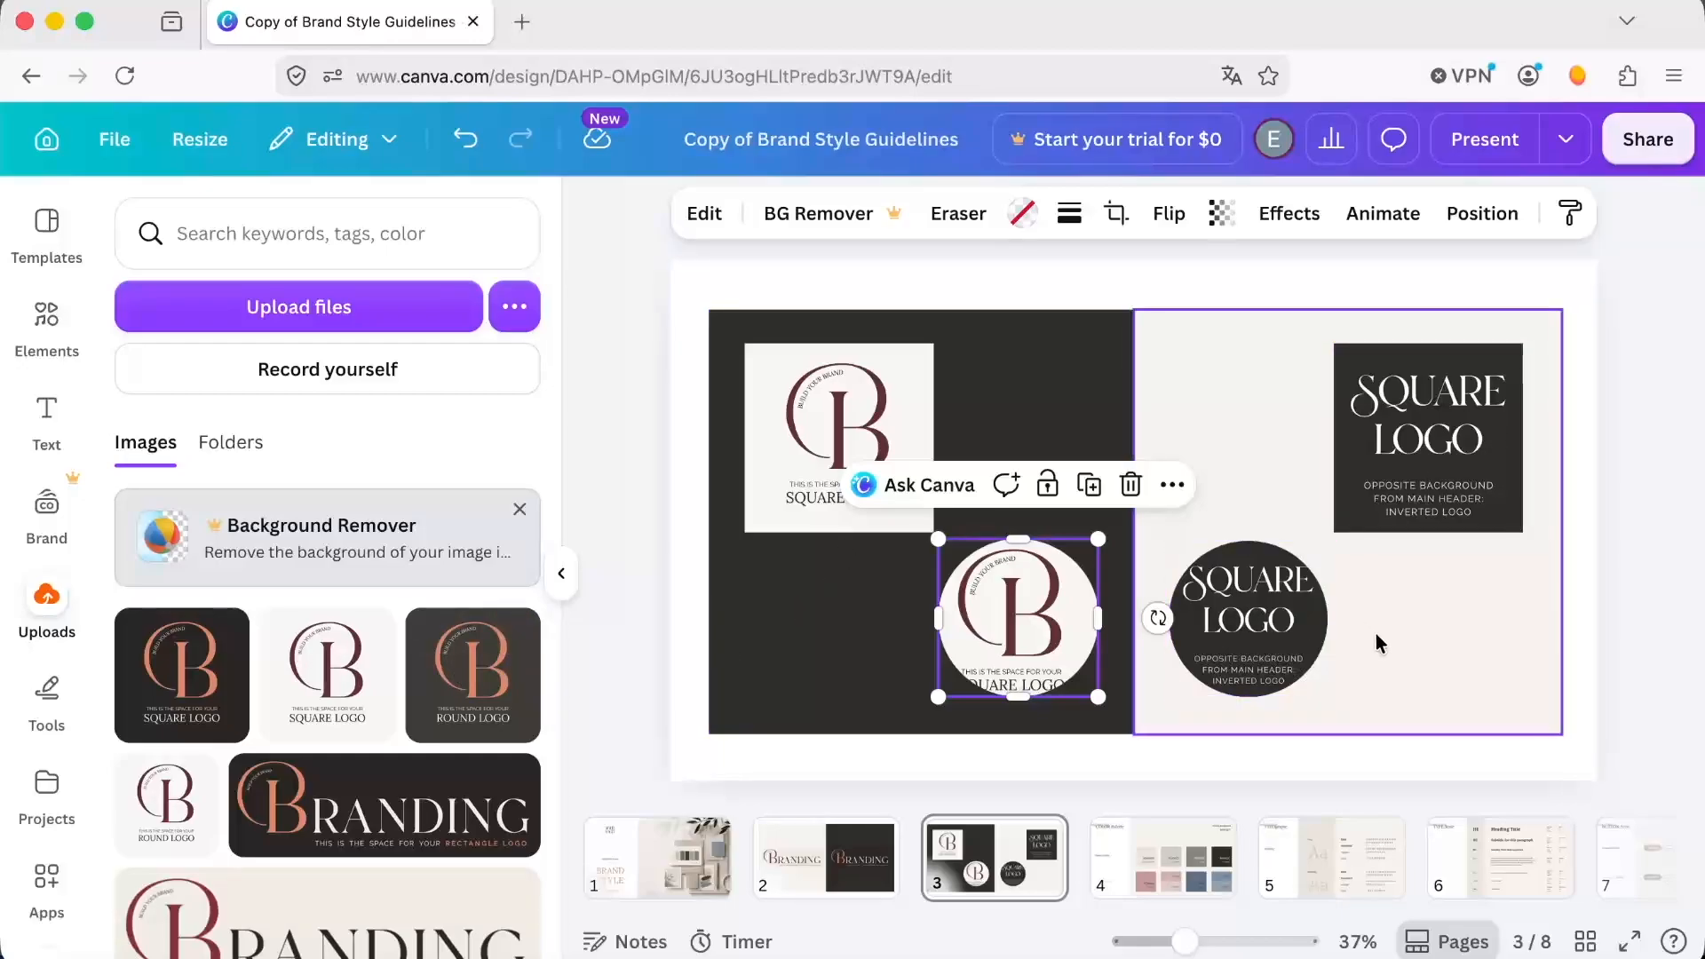
# Delete the dark round logo on page 3 together with its frame.
pyautogui.click(1274, 640)
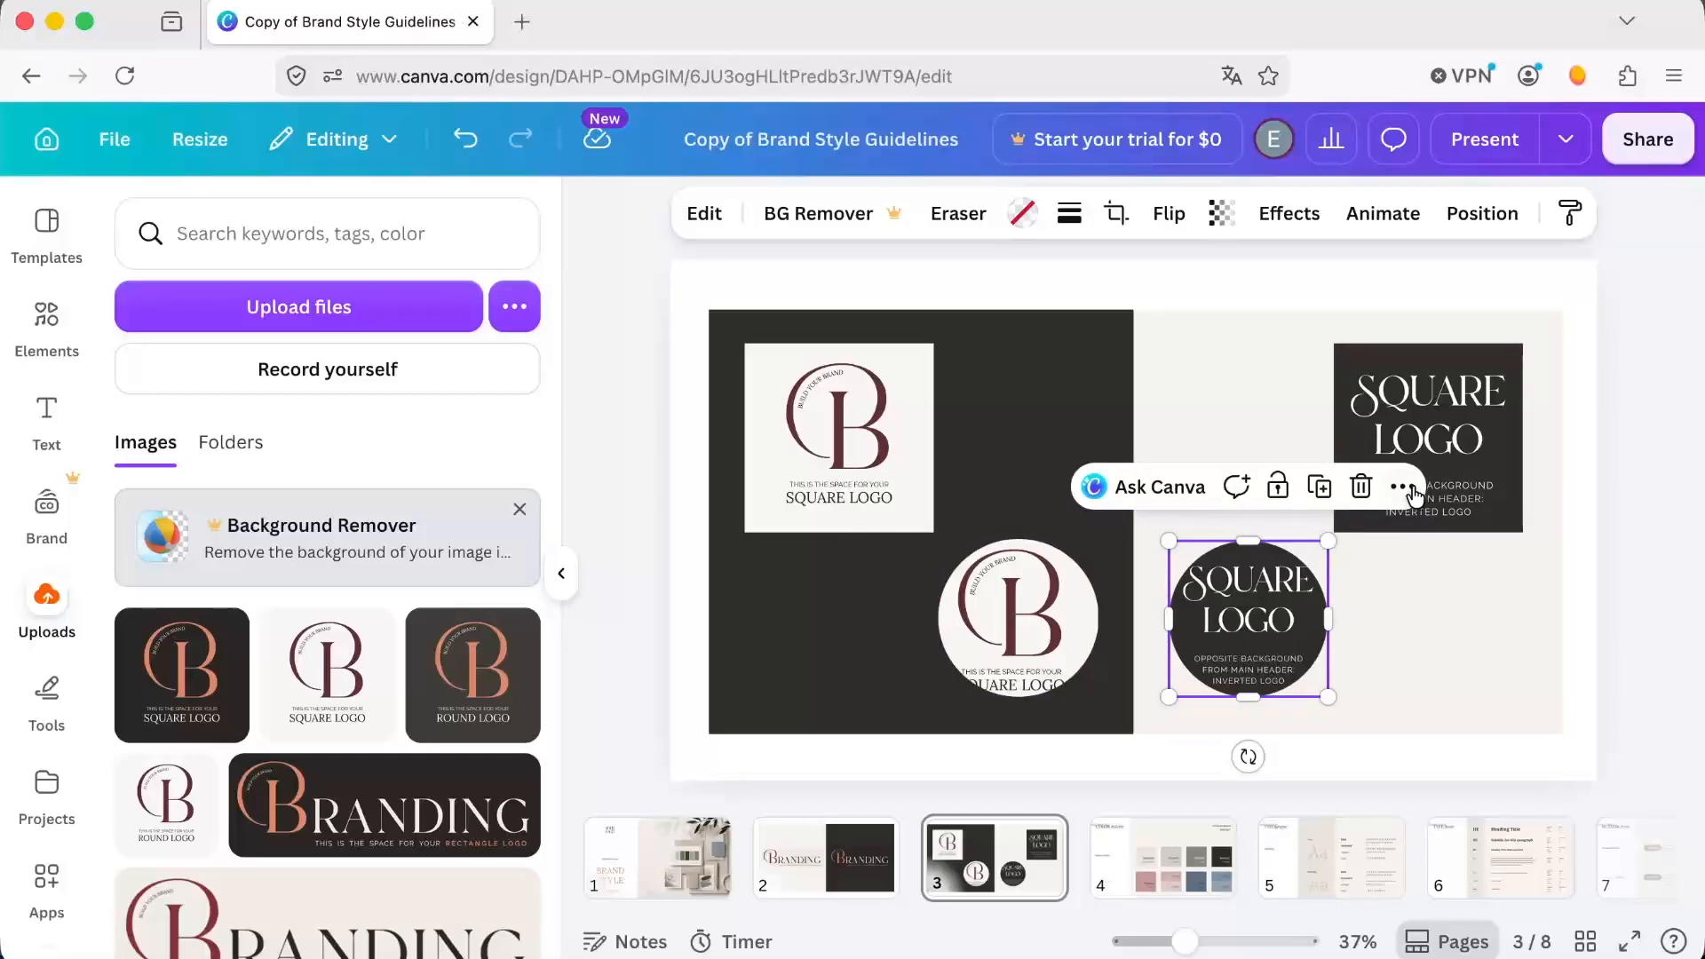
pyautogui.click(1361, 490)
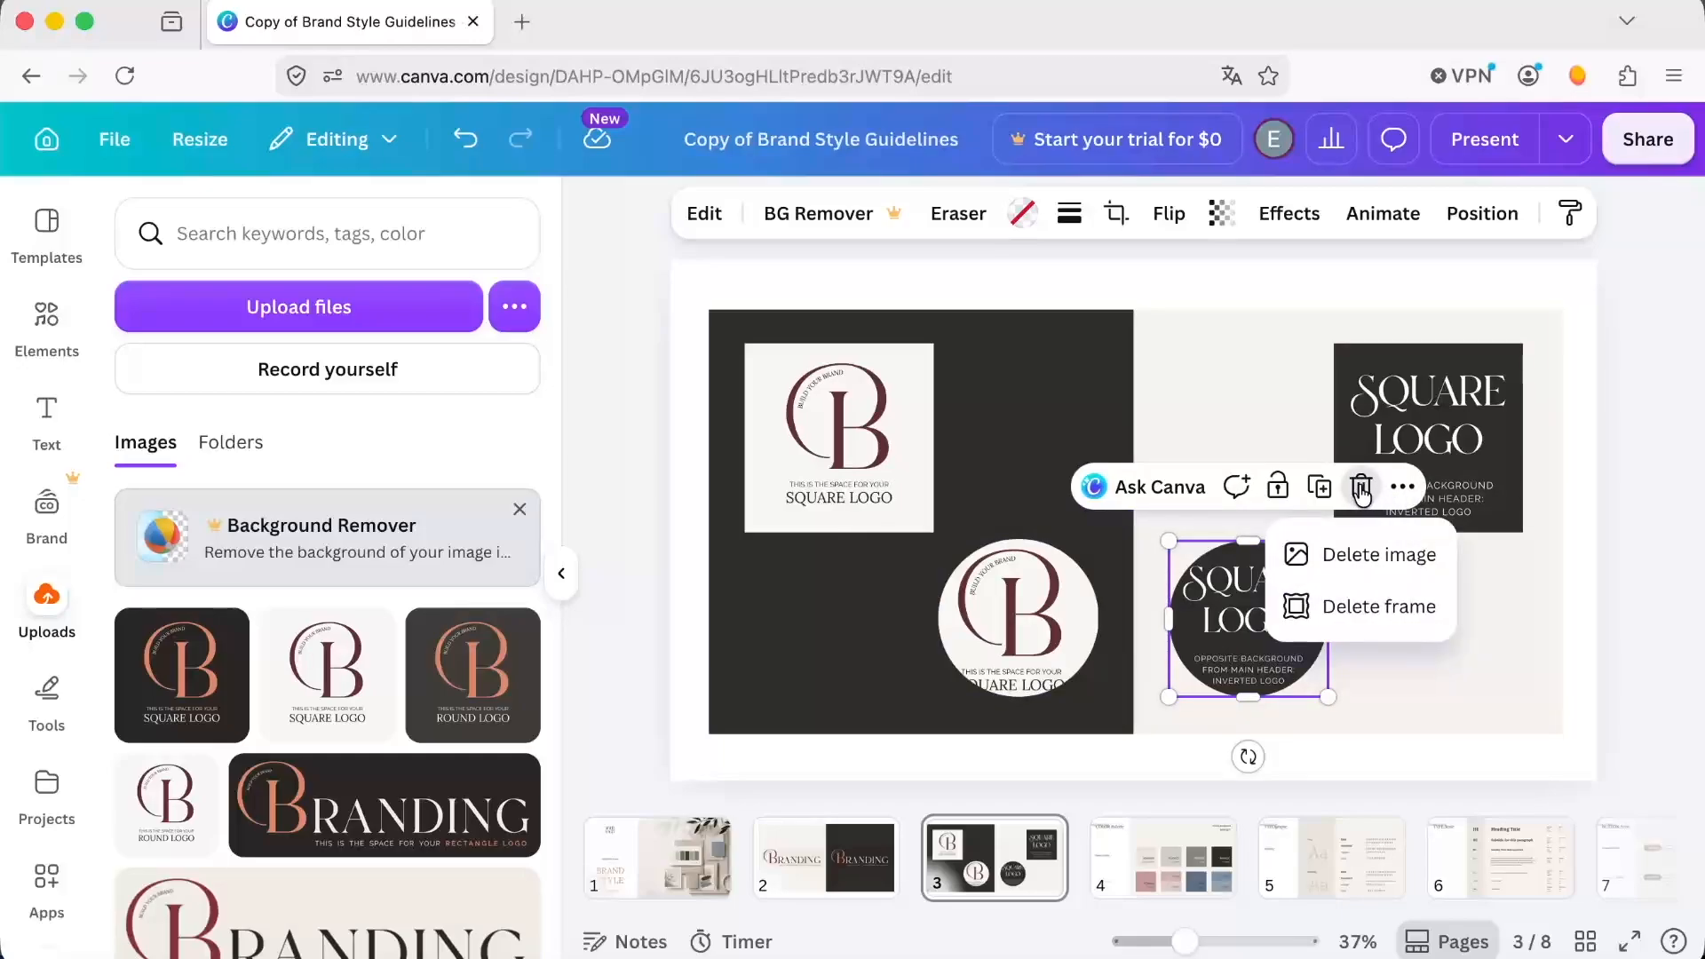
pyautogui.click(1370, 558)
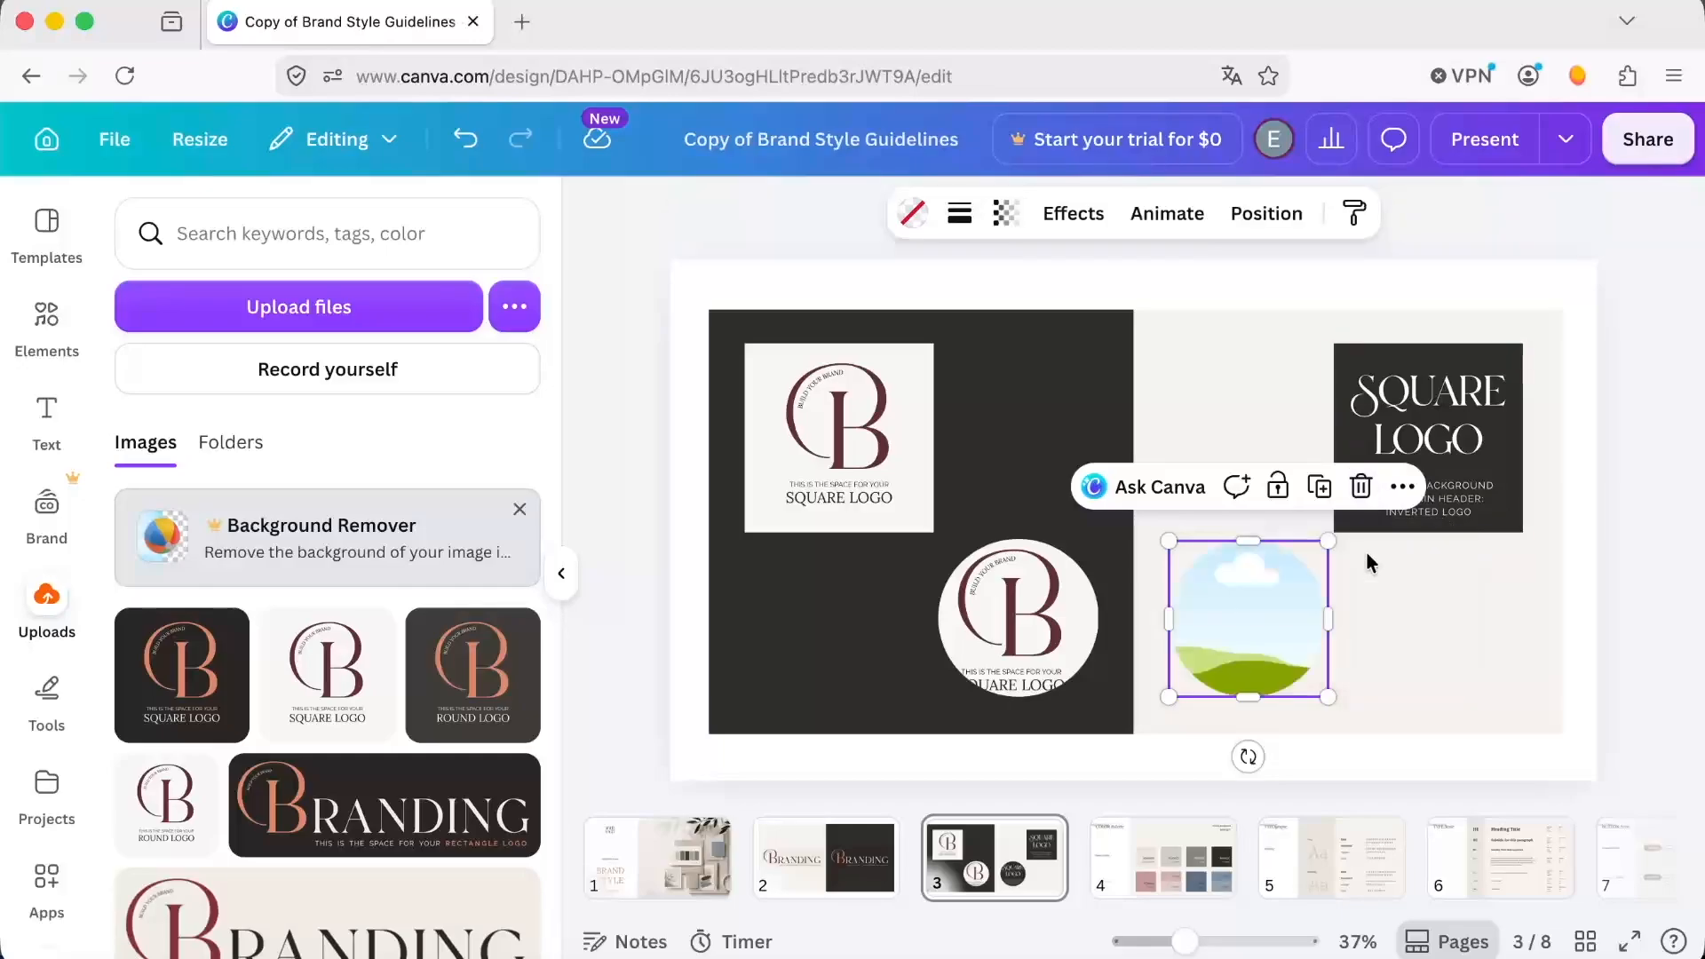
pyautogui.click(1361, 486)
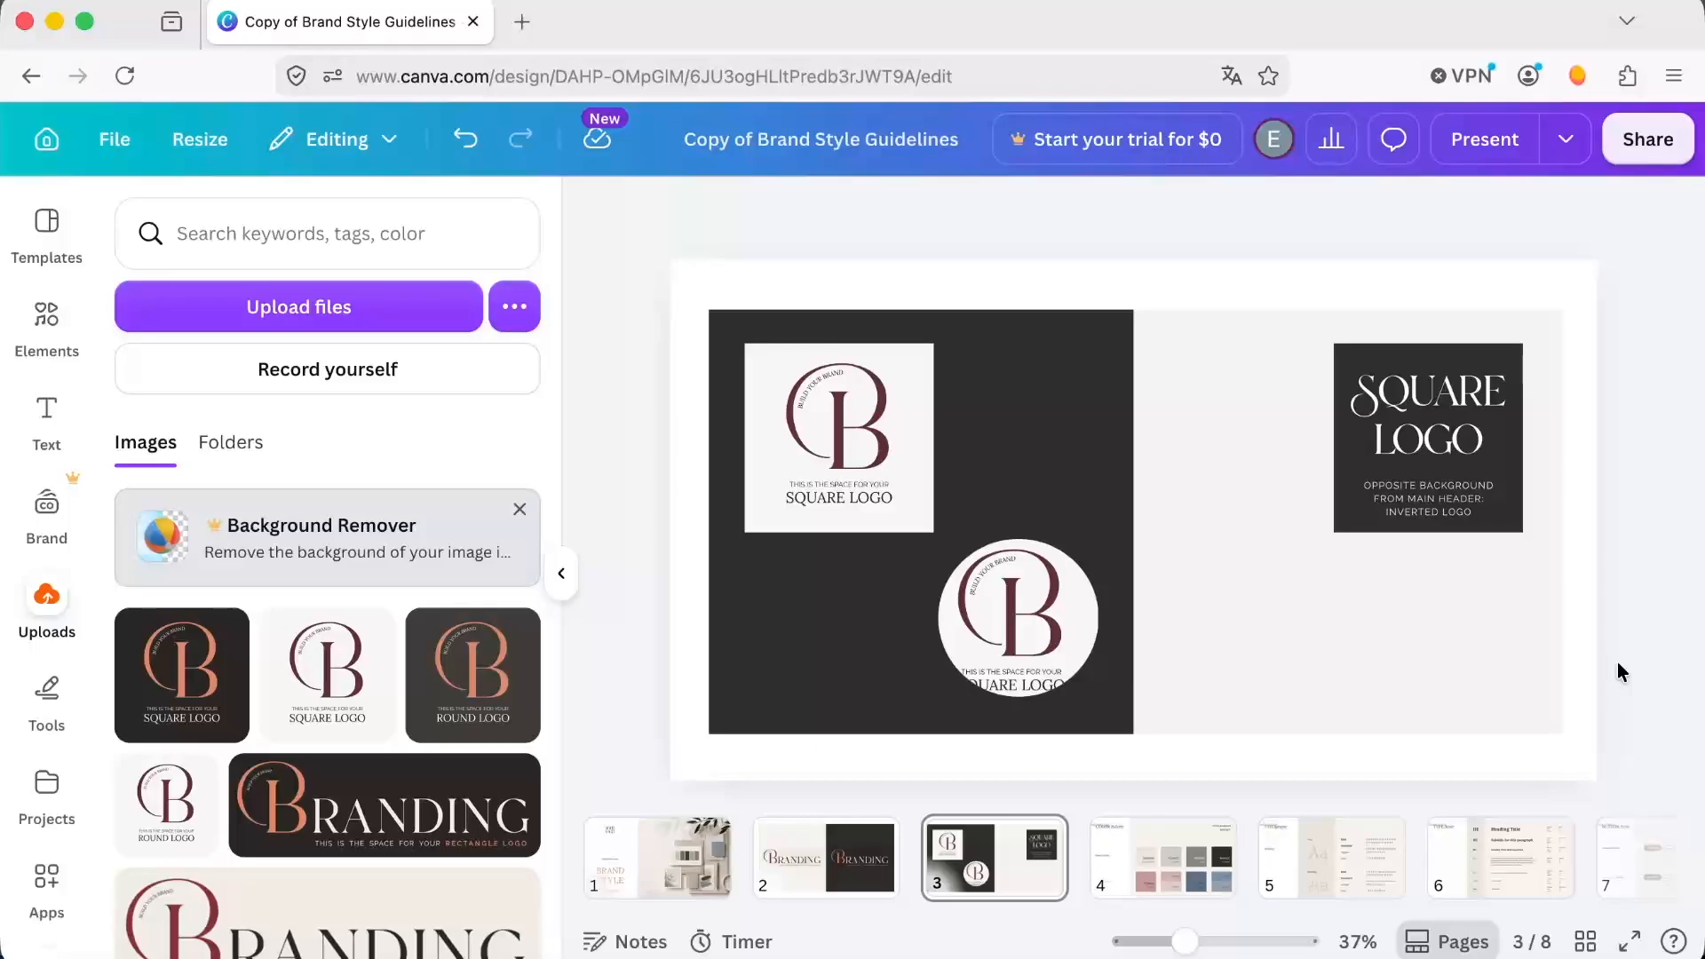
# Recolor the primary background on the page 4 color palette to e7ebee and apply the change to all matching elements.
pyautogui.click(1151, 888)
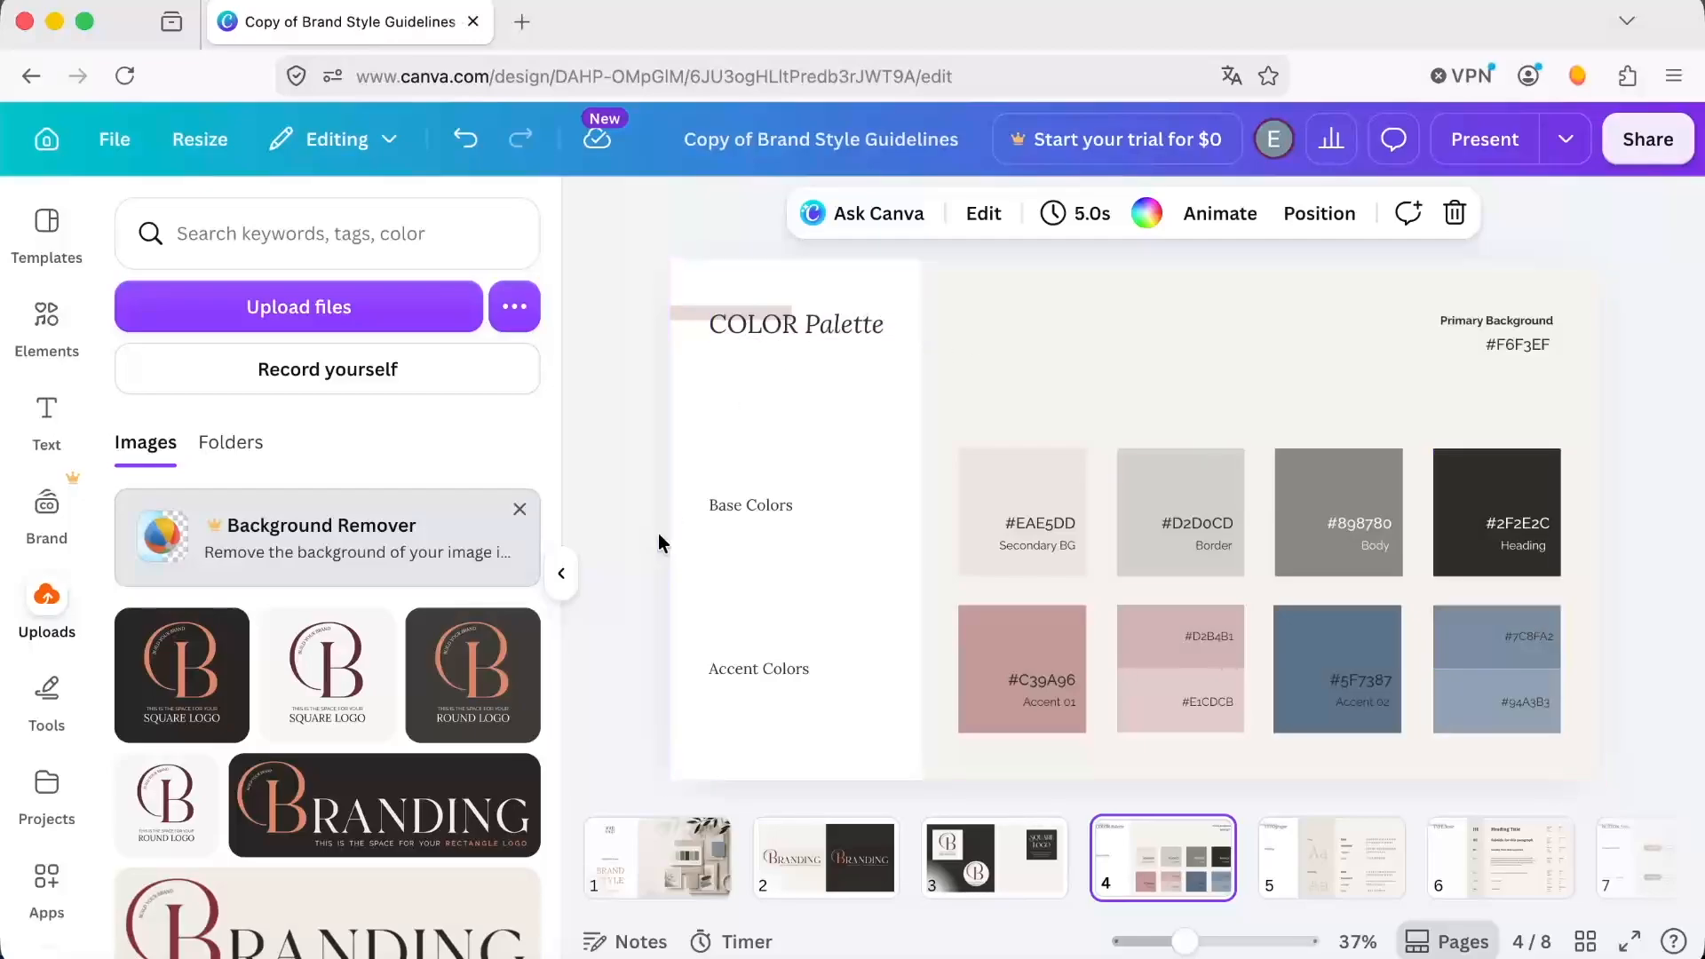
pyautogui.click(561, 572)
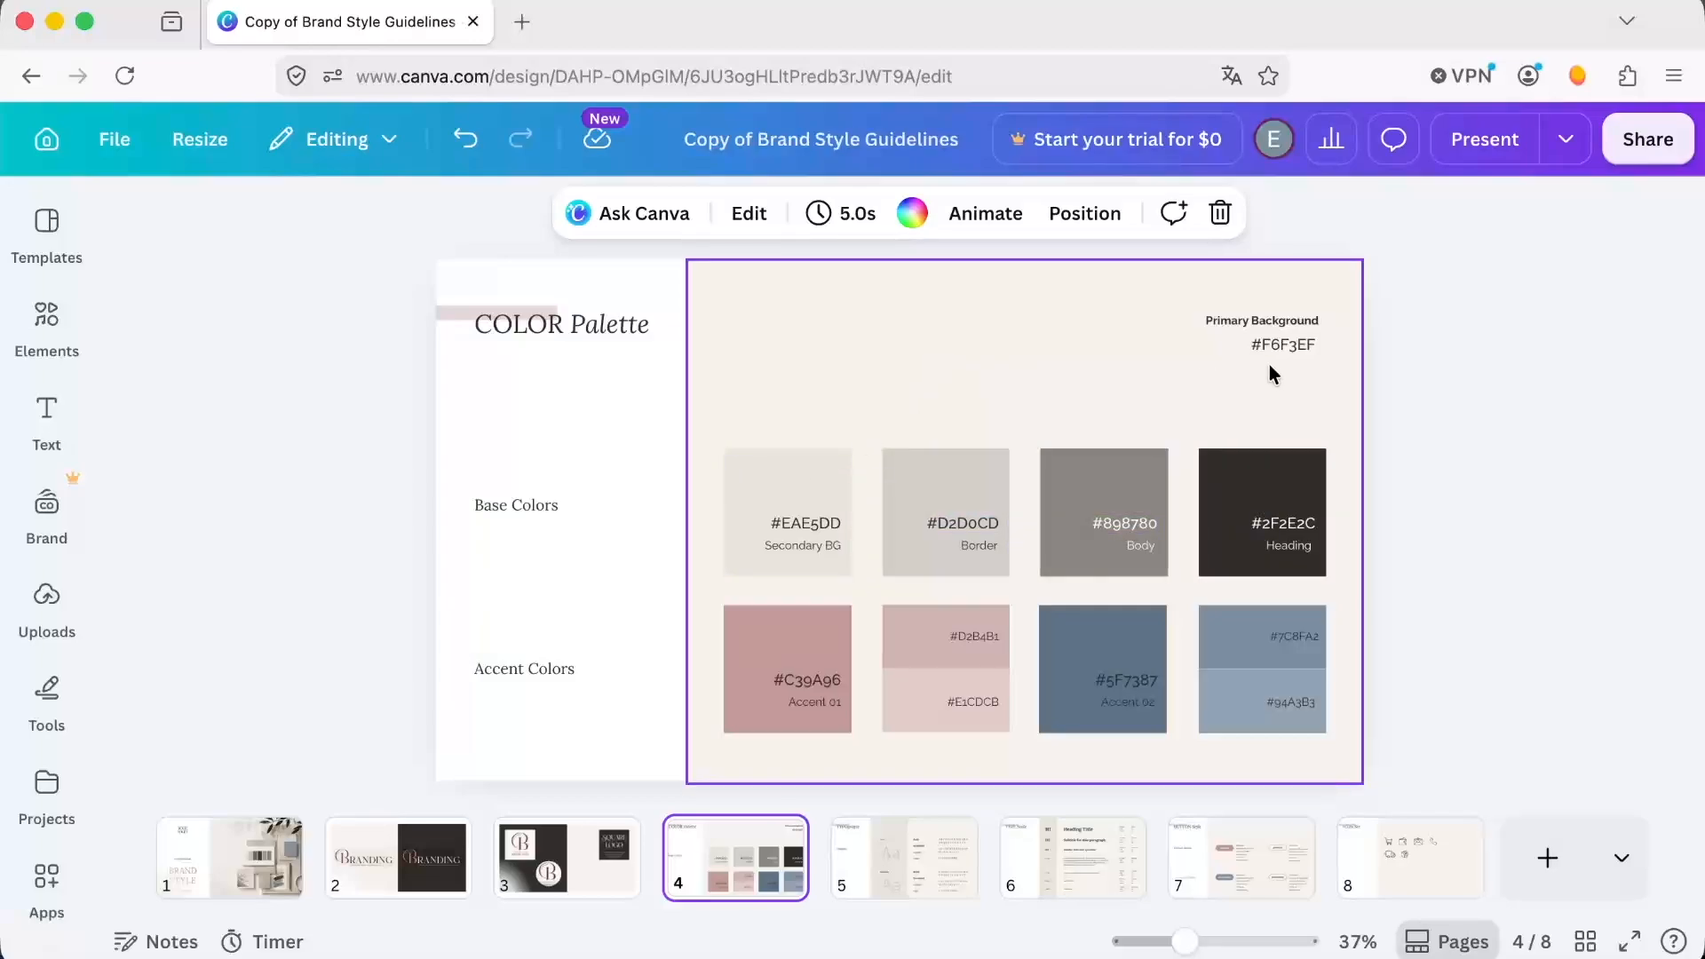
pyautogui.click(1037, 380)
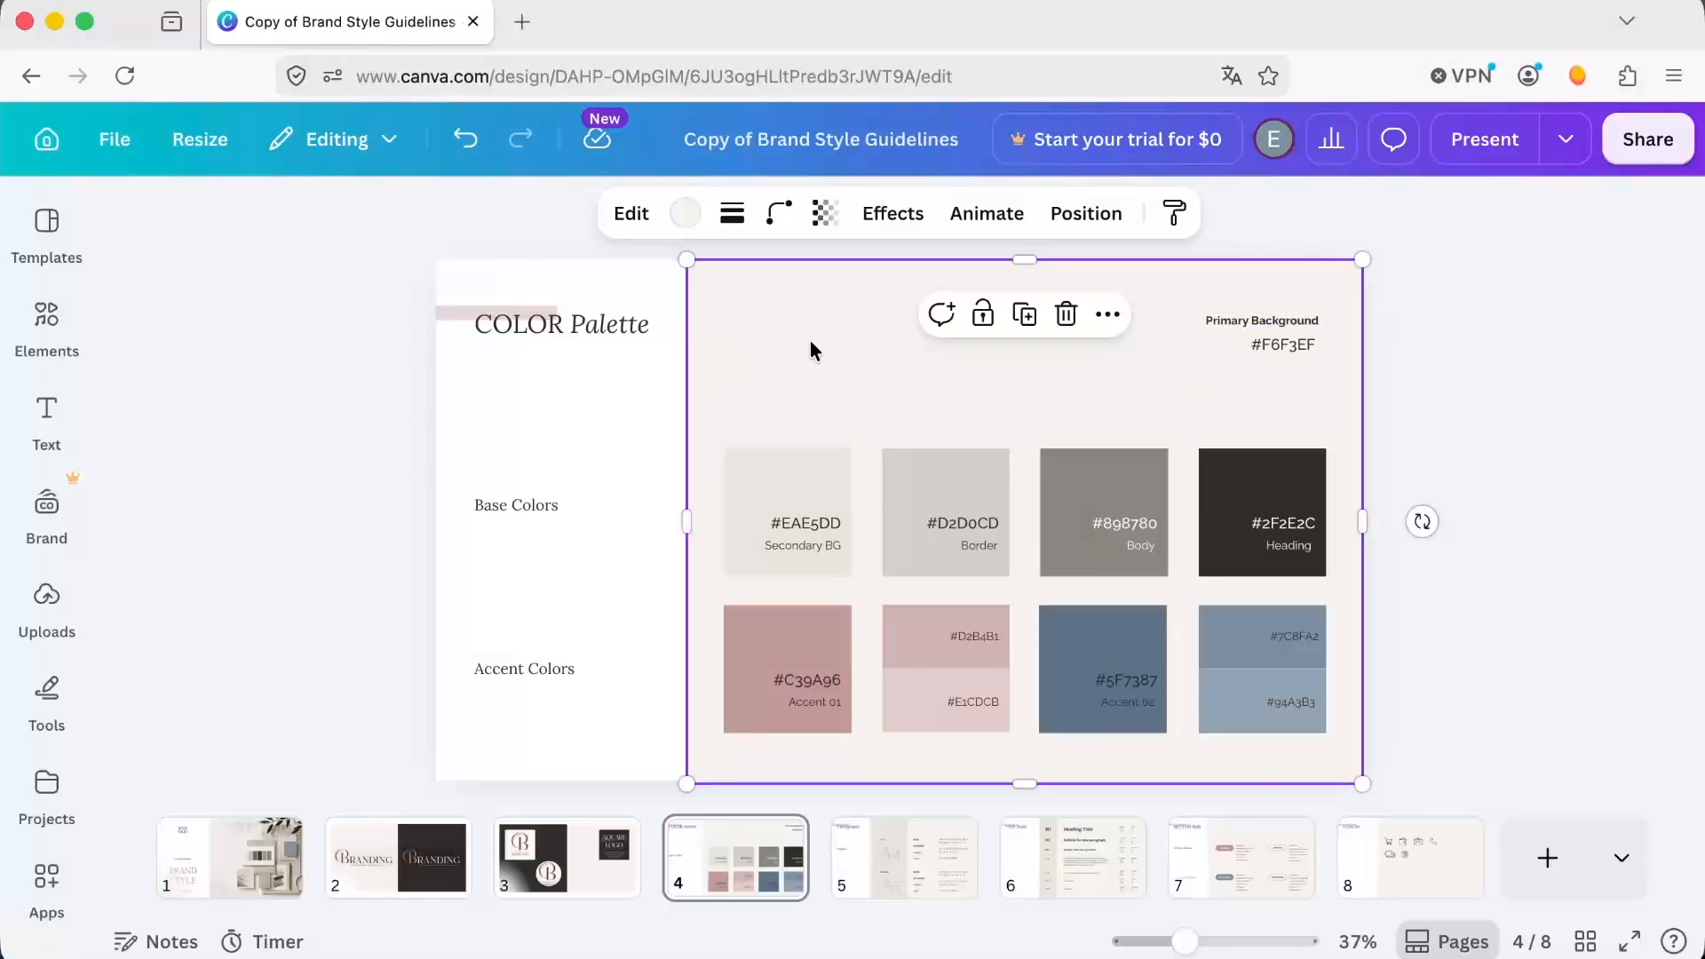
pyautogui.click(688, 218)
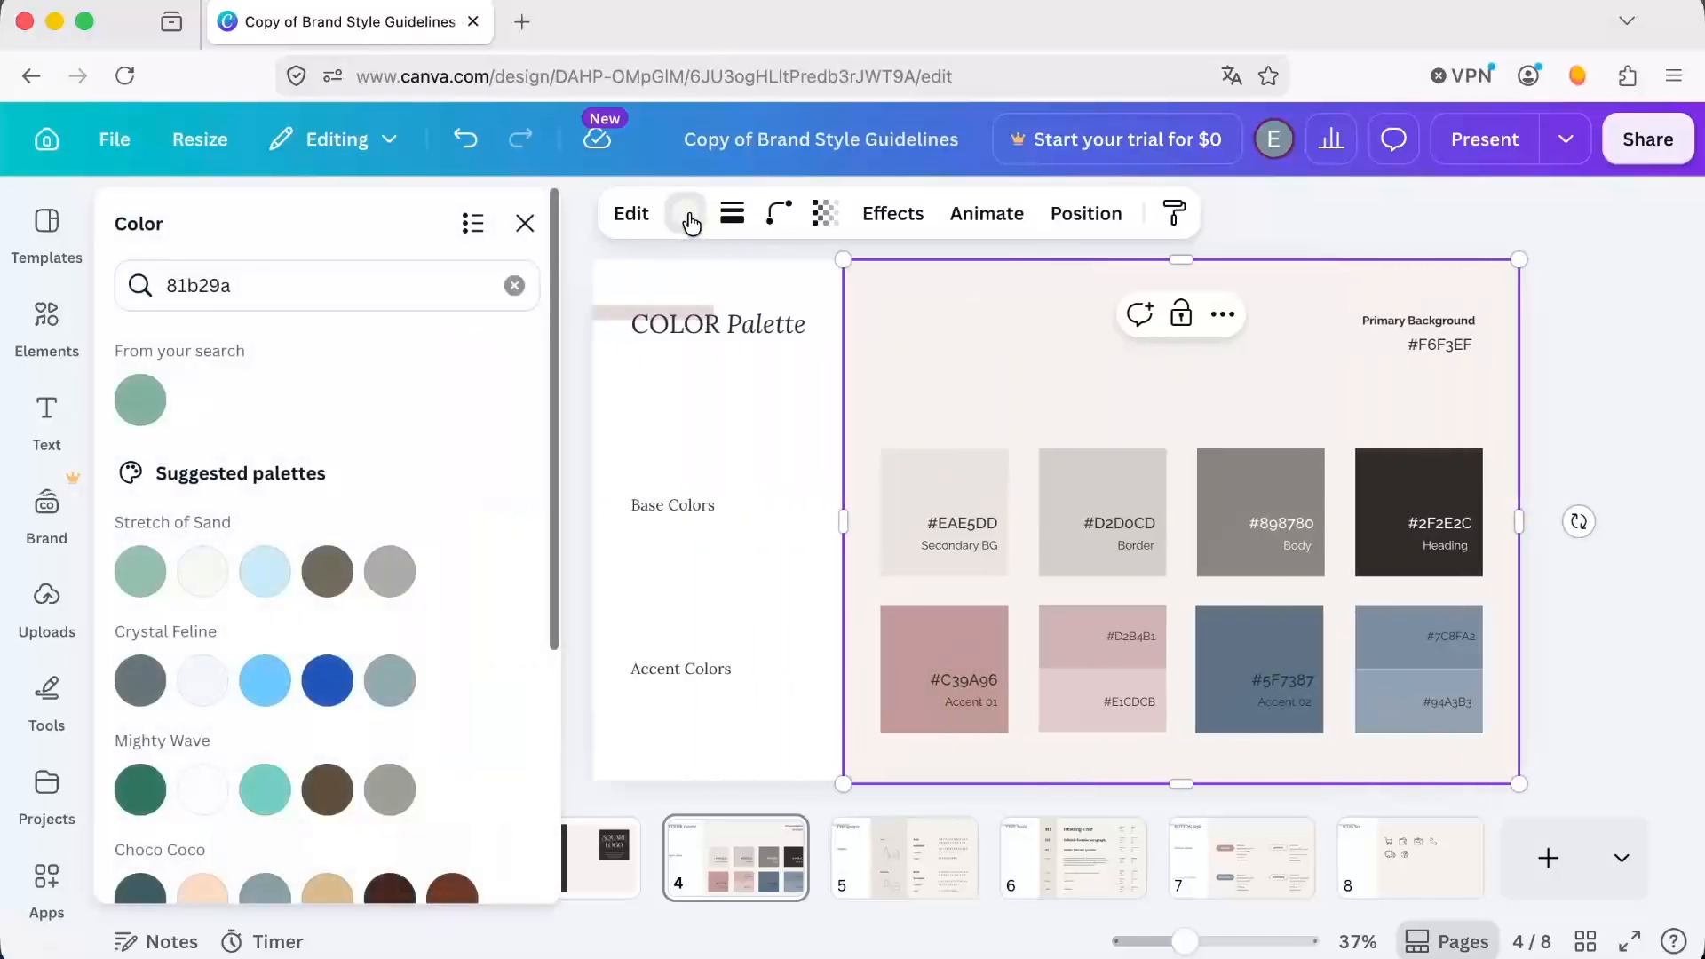
pyautogui.click(514, 285)
pyautogui.click(306, 282)
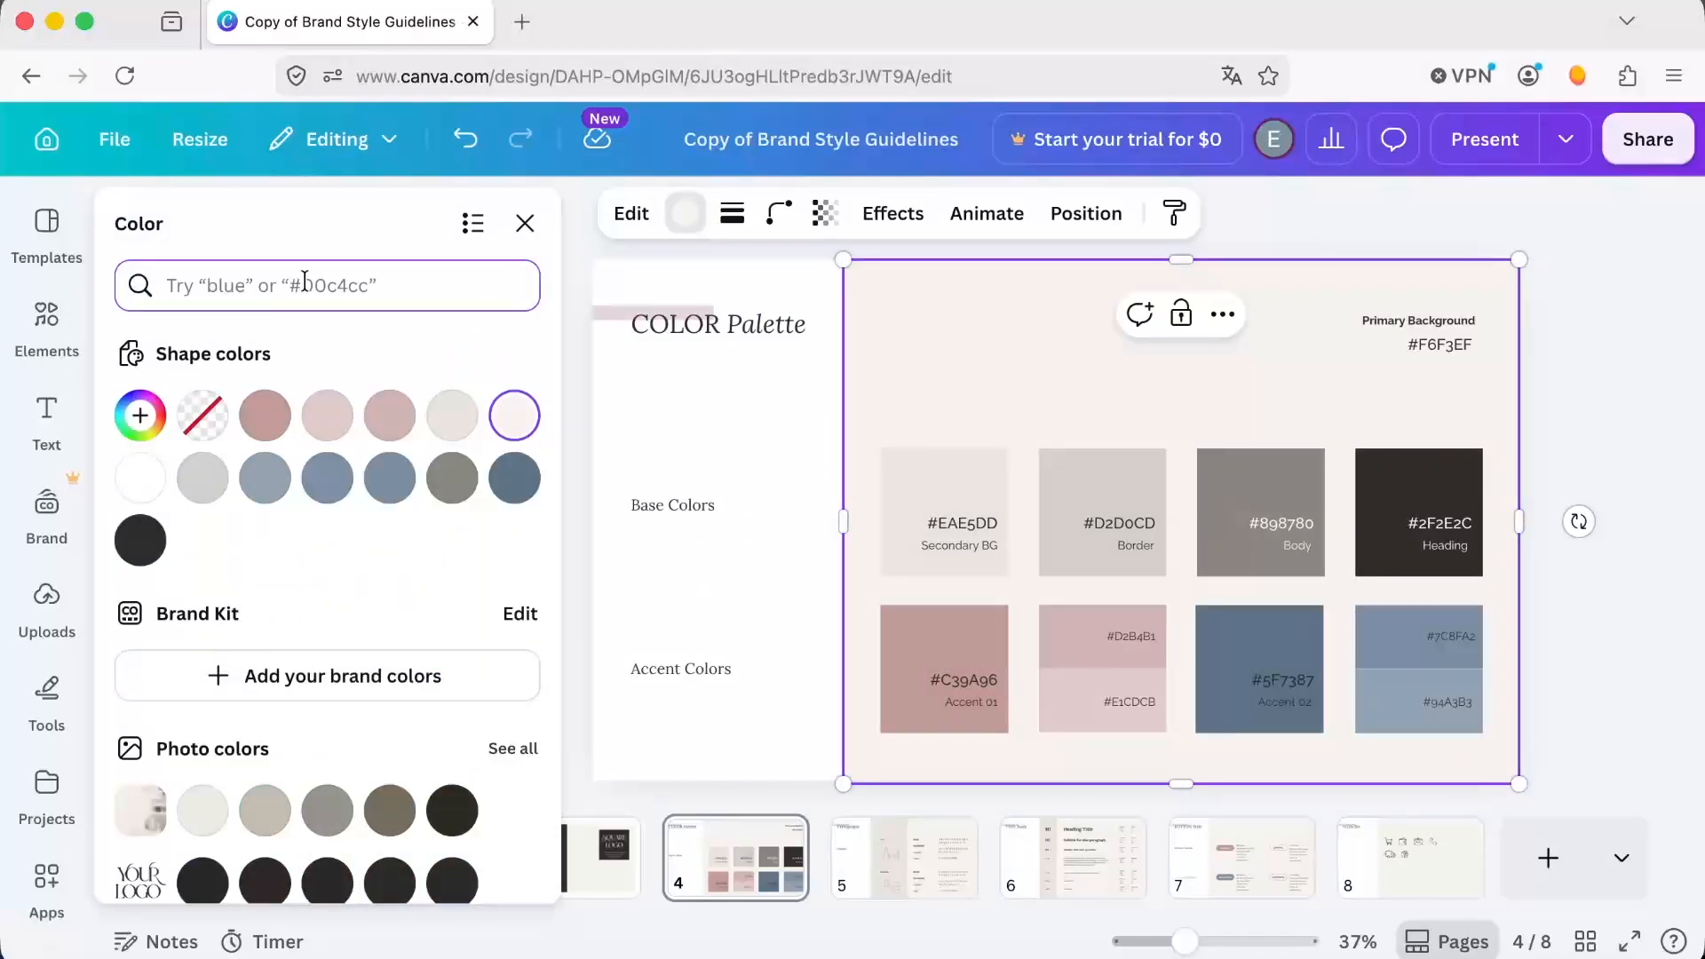
pyautogui.write('e7')
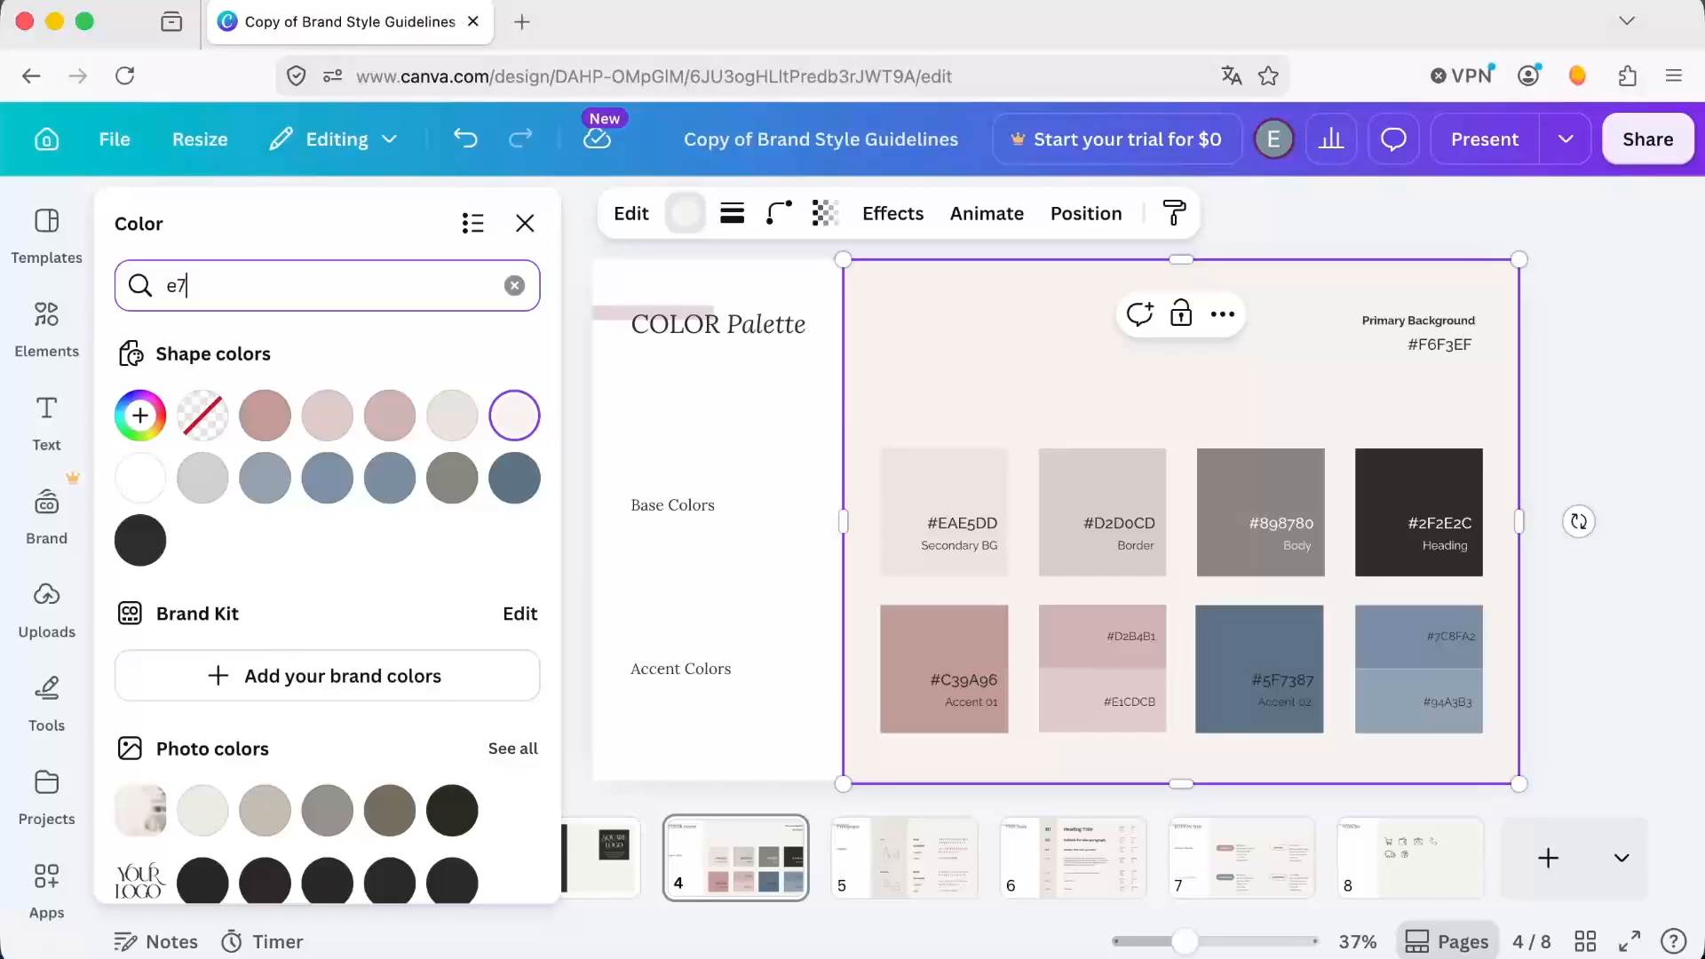
pyautogui.write('ebee')
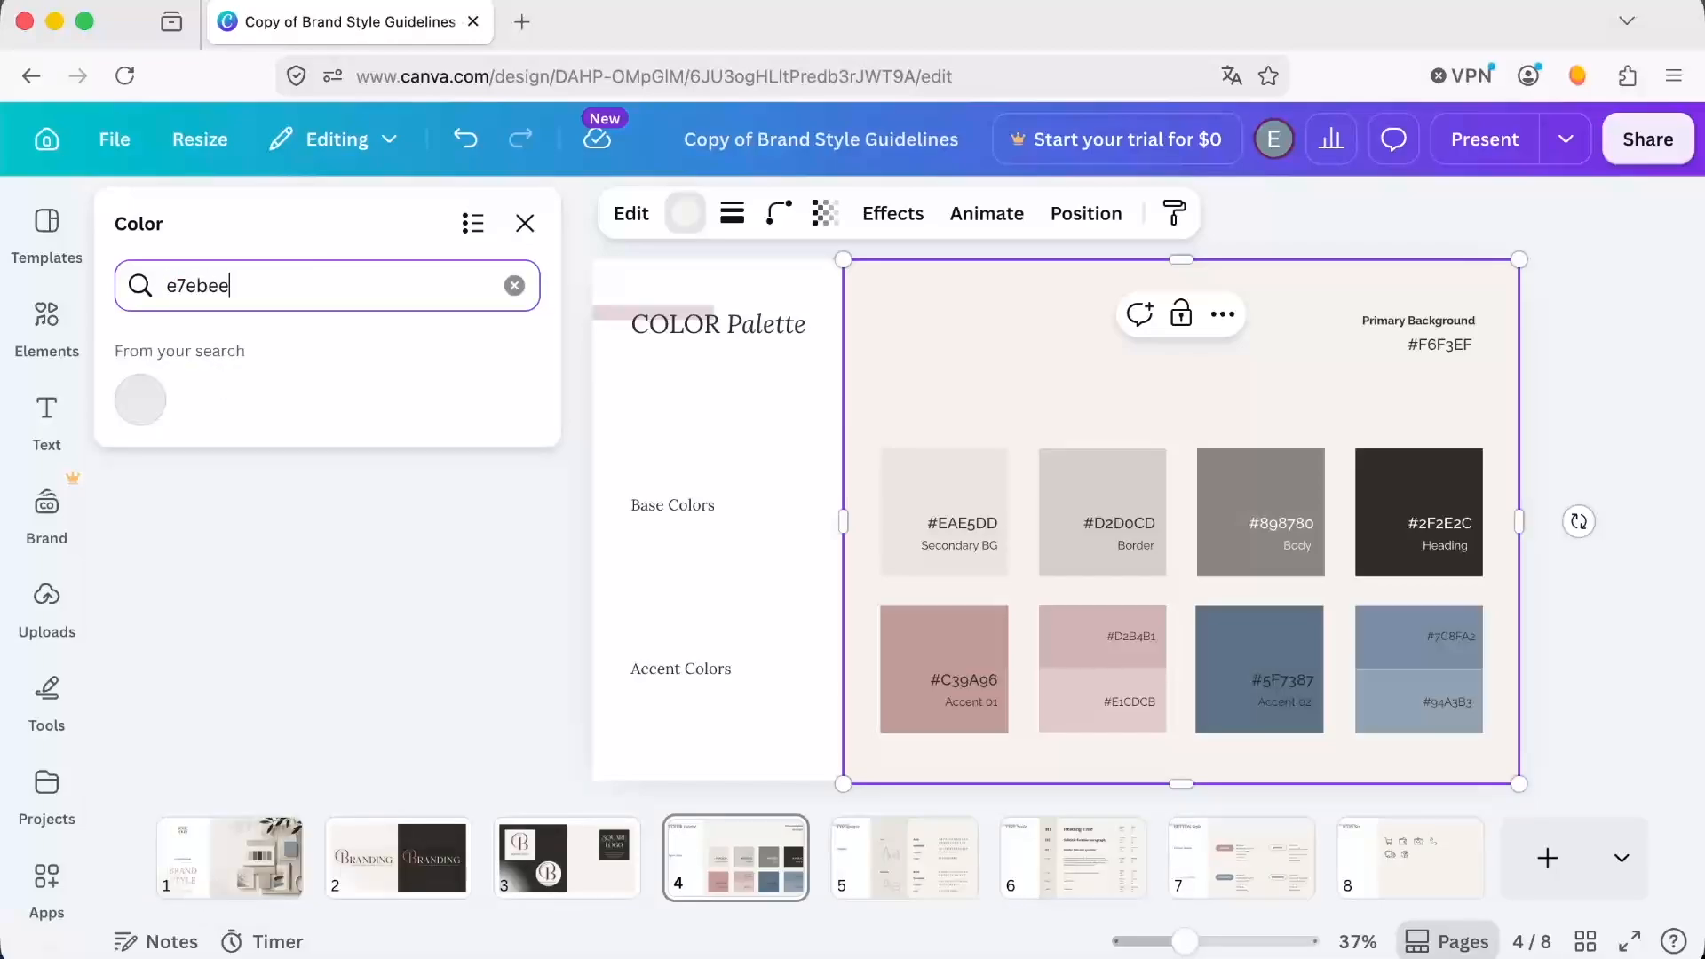
pyautogui.click(138, 413)
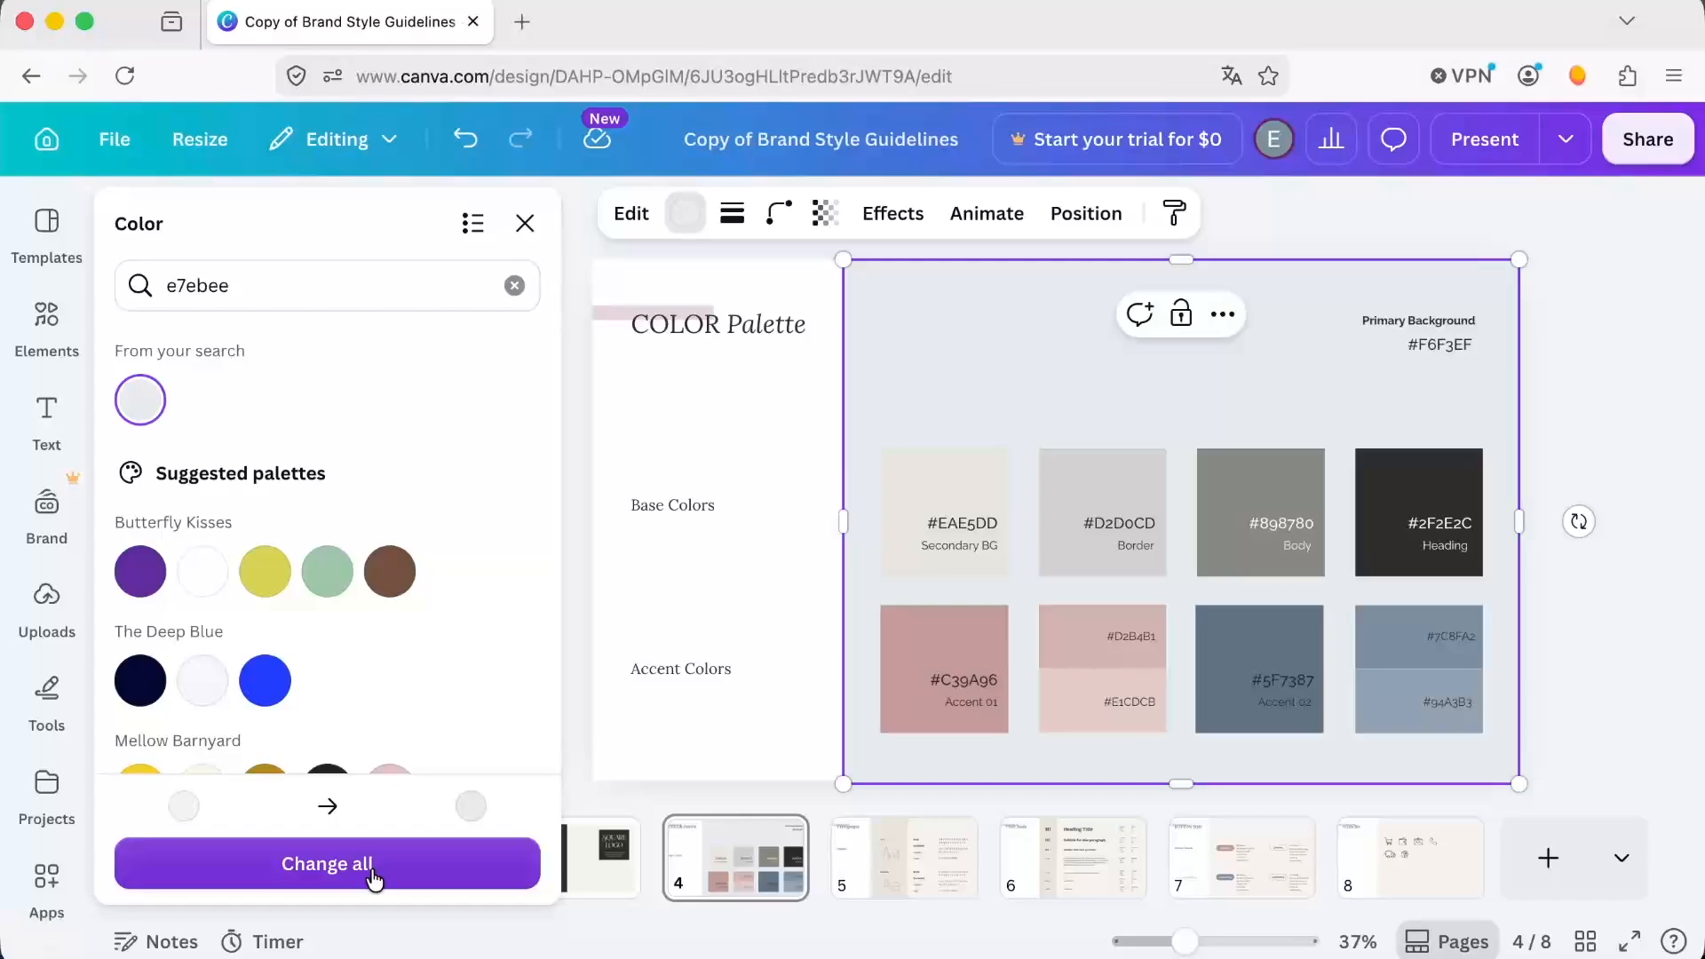
pyautogui.click(374, 877)
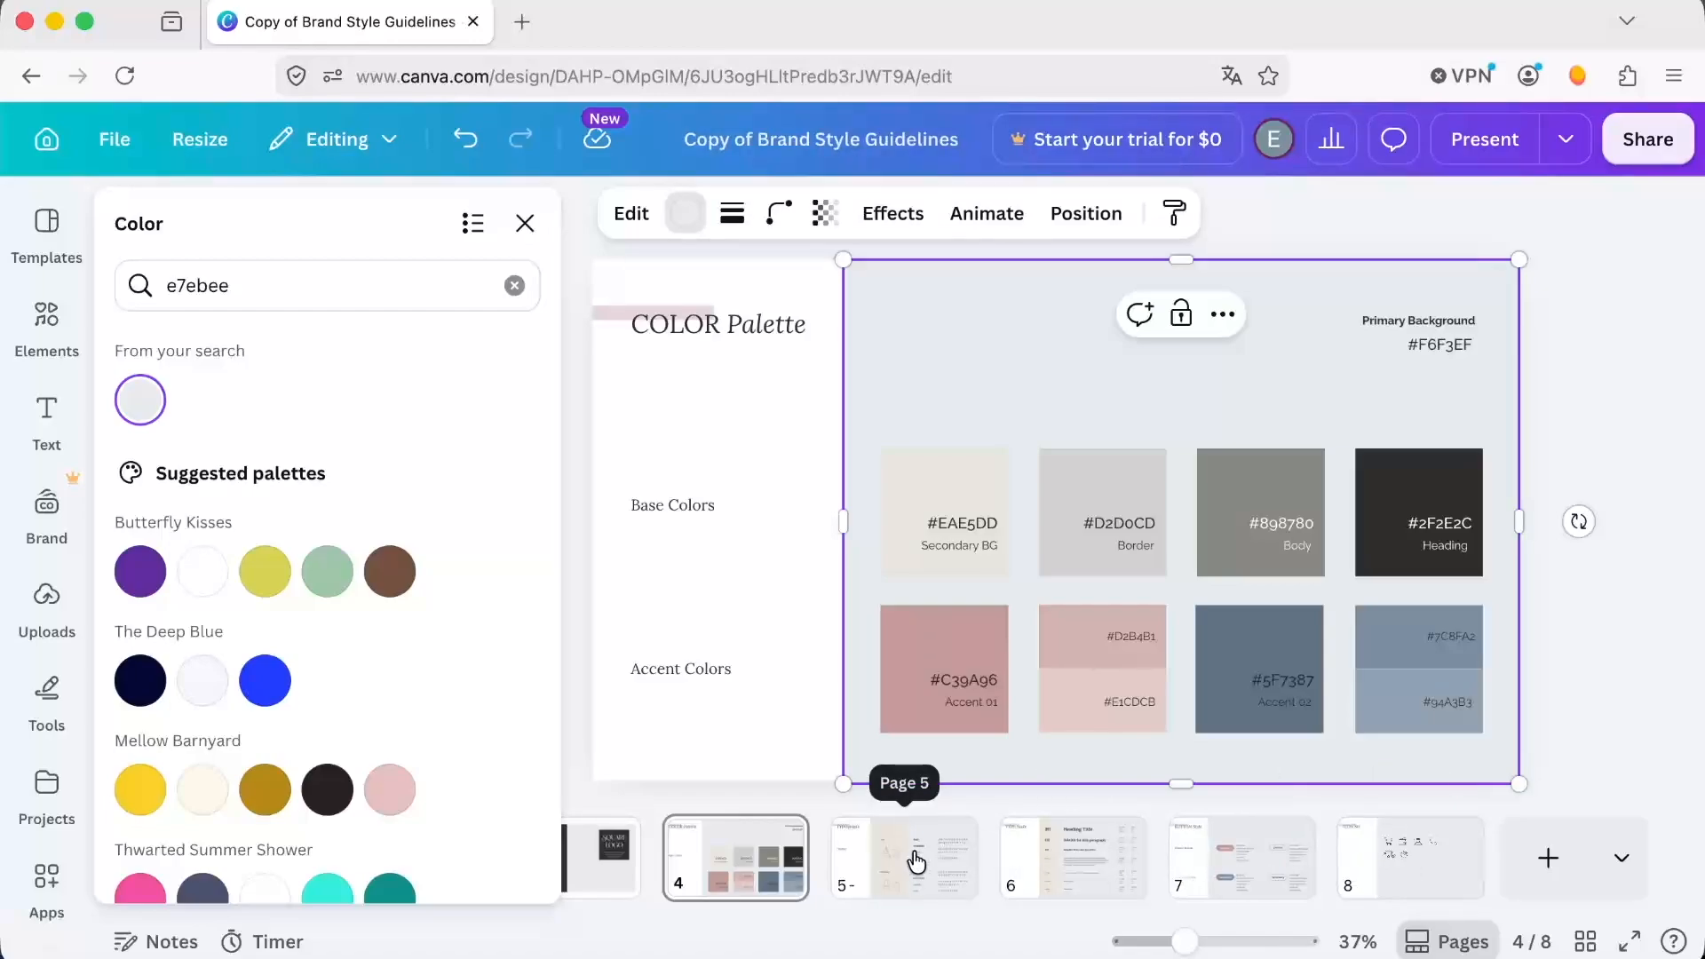
# Update the hex code under Primary Background to #e7ebee.
pyautogui.moveTo(250, 286); pyautogui.dragTo(122, 289)
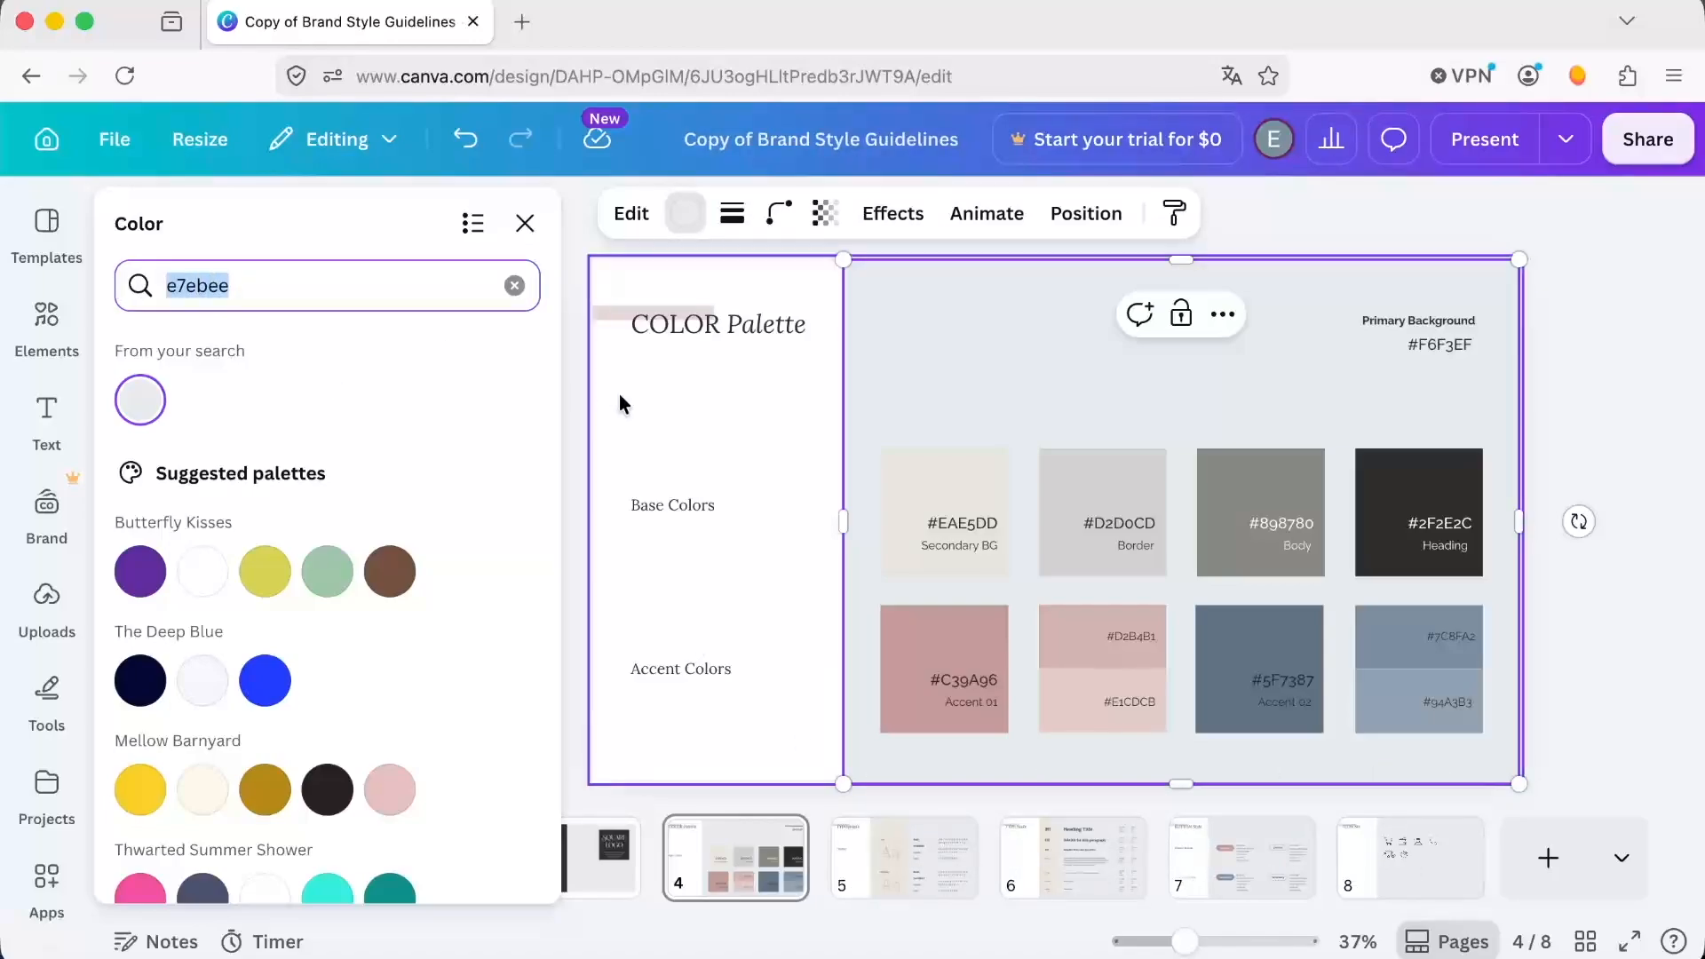
pyautogui.click(1457, 347)
pyautogui.doubleClick(1275, 346)
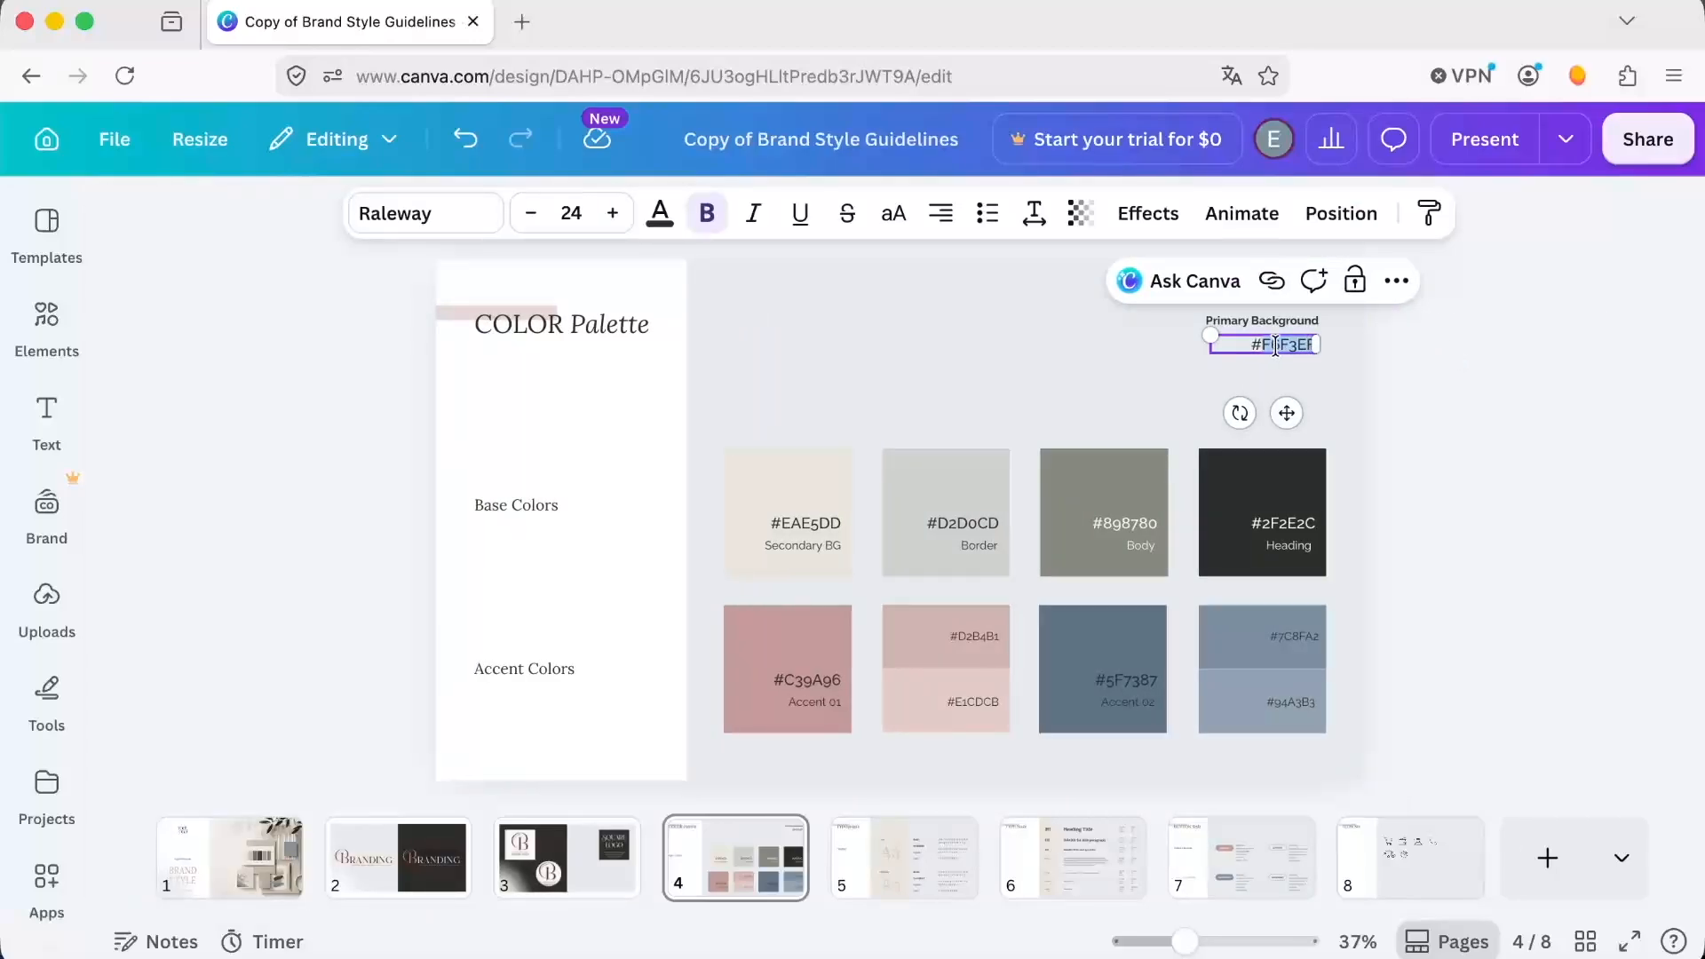
pyautogui.write('e7ebee')
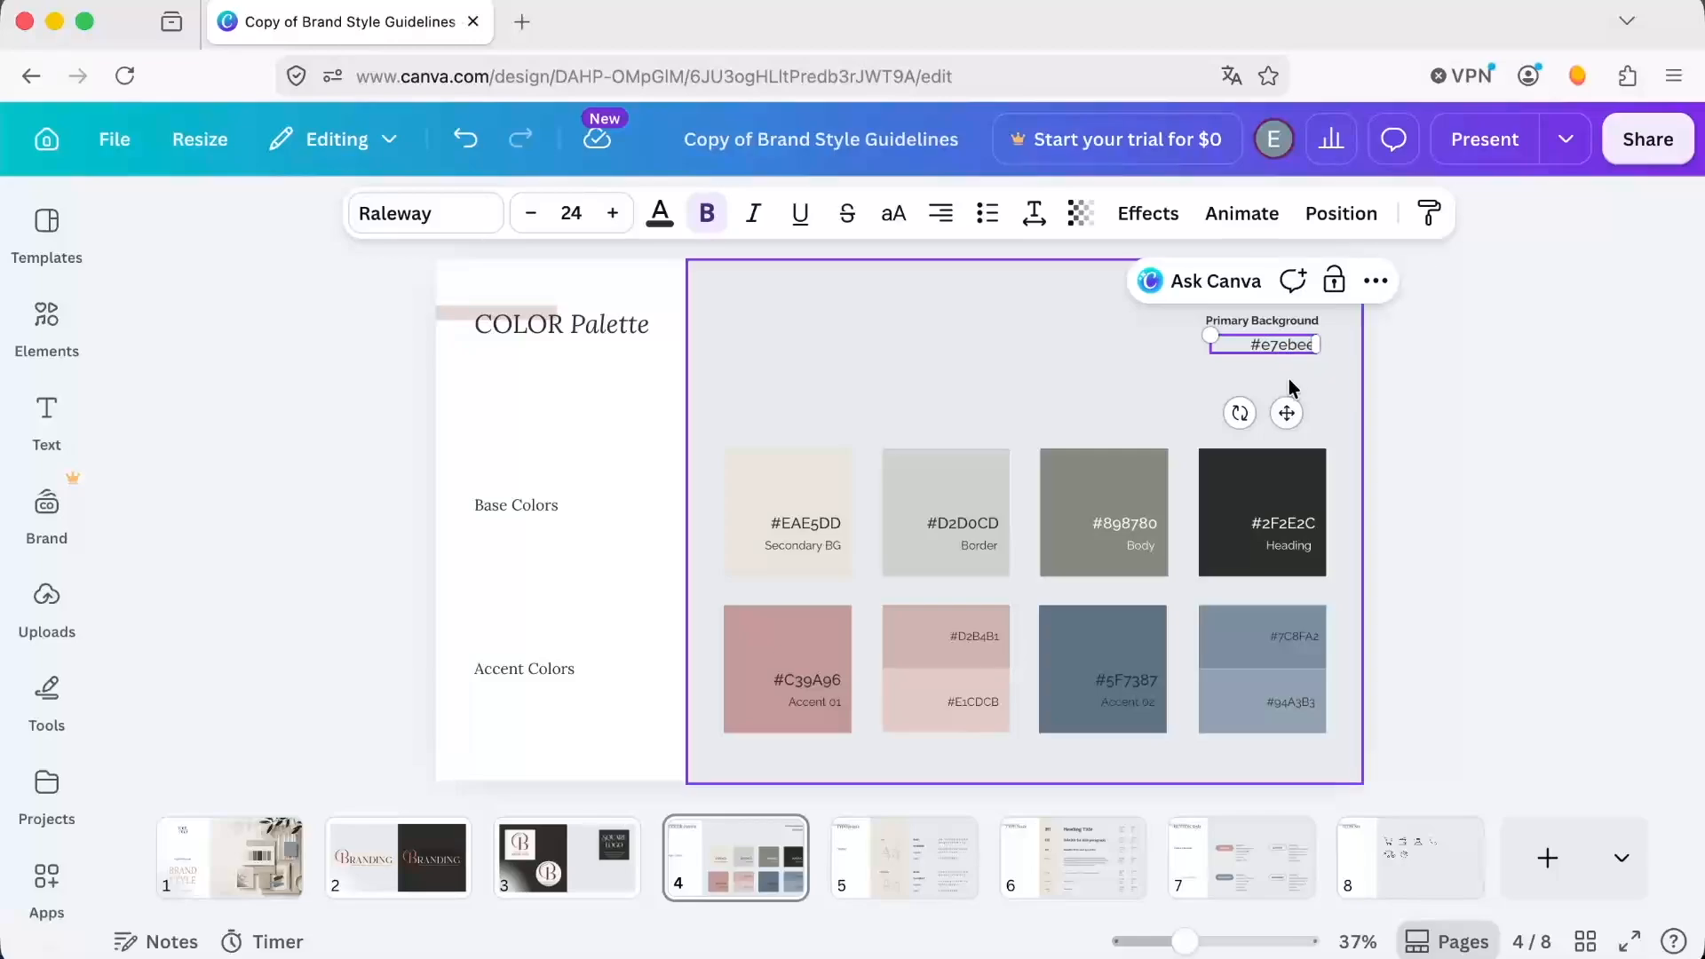
# Recolor the Secondary BG swatch to c3ccde and update its hex code label to #c3ccde.
pyautogui.click(785, 494)
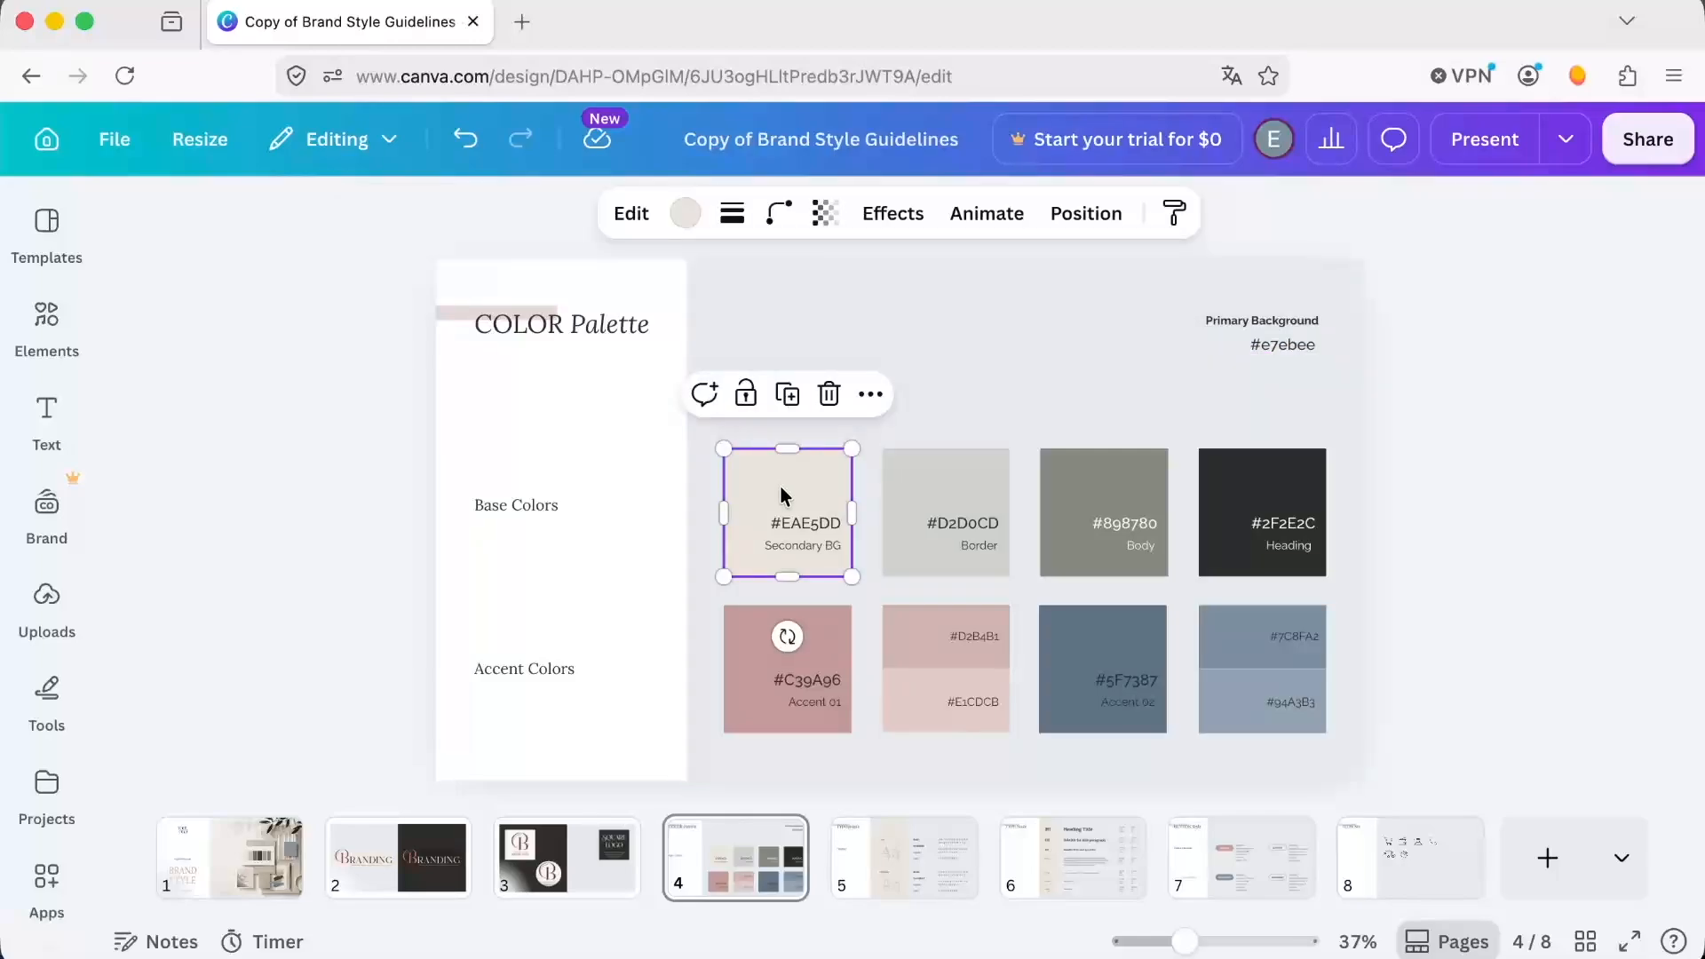
pyautogui.click(685, 216)
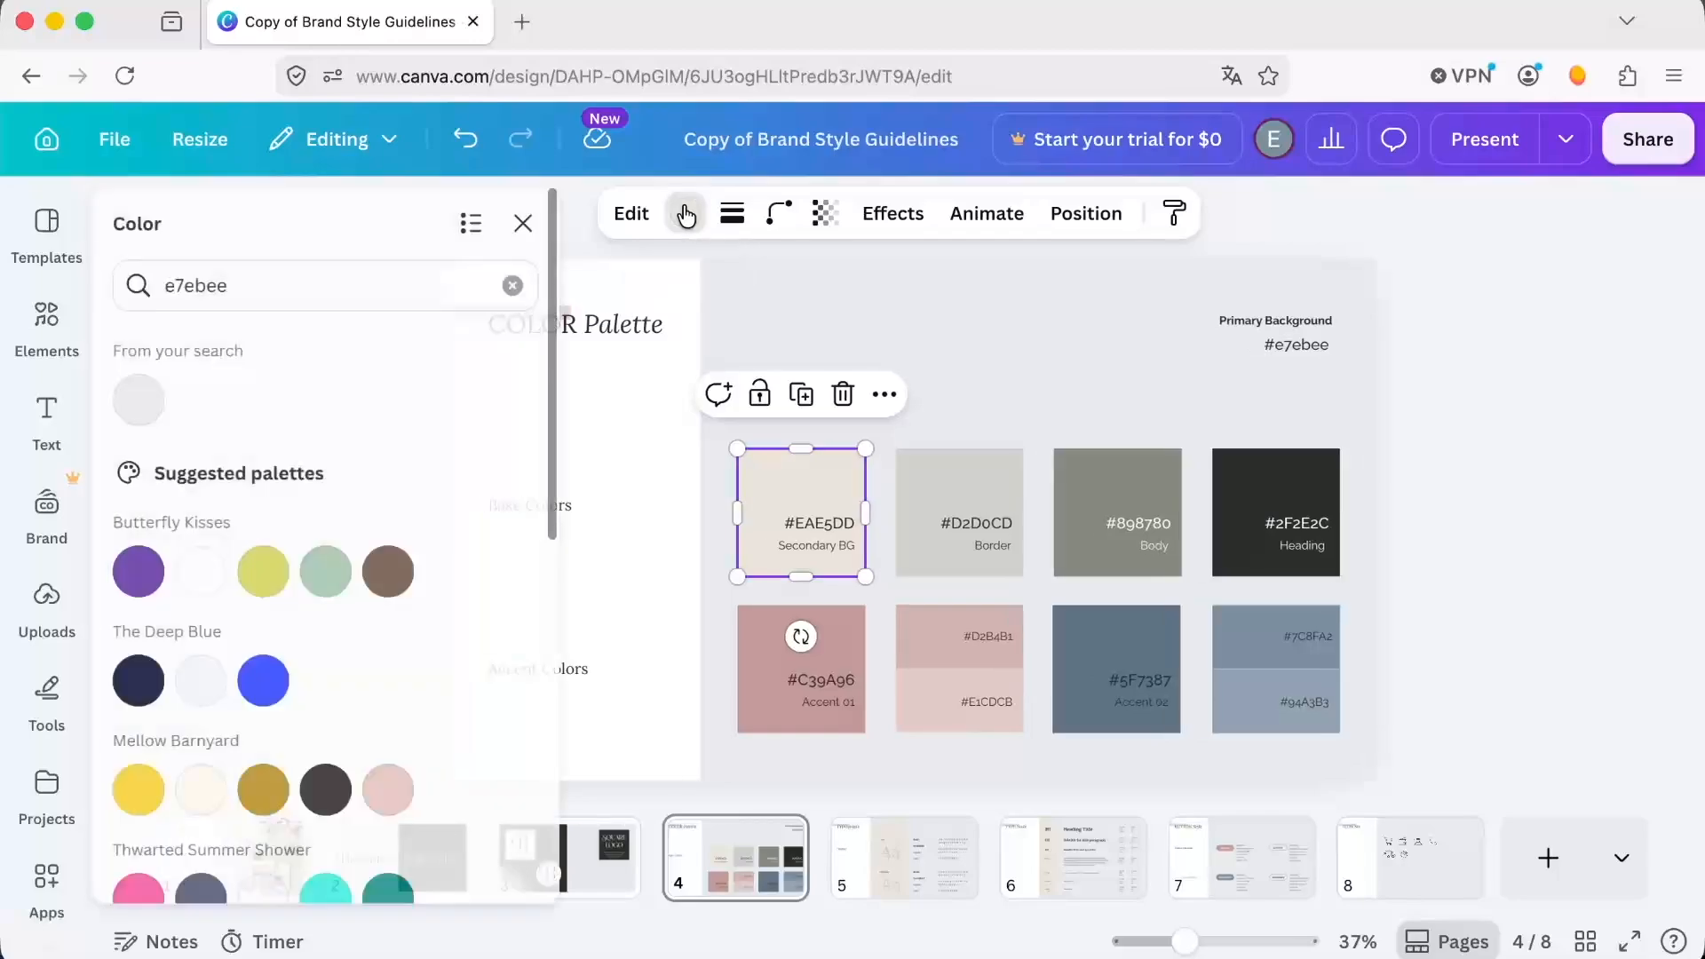
pyautogui.moveTo(277, 289); pyautogui.dragTo(71, 290)
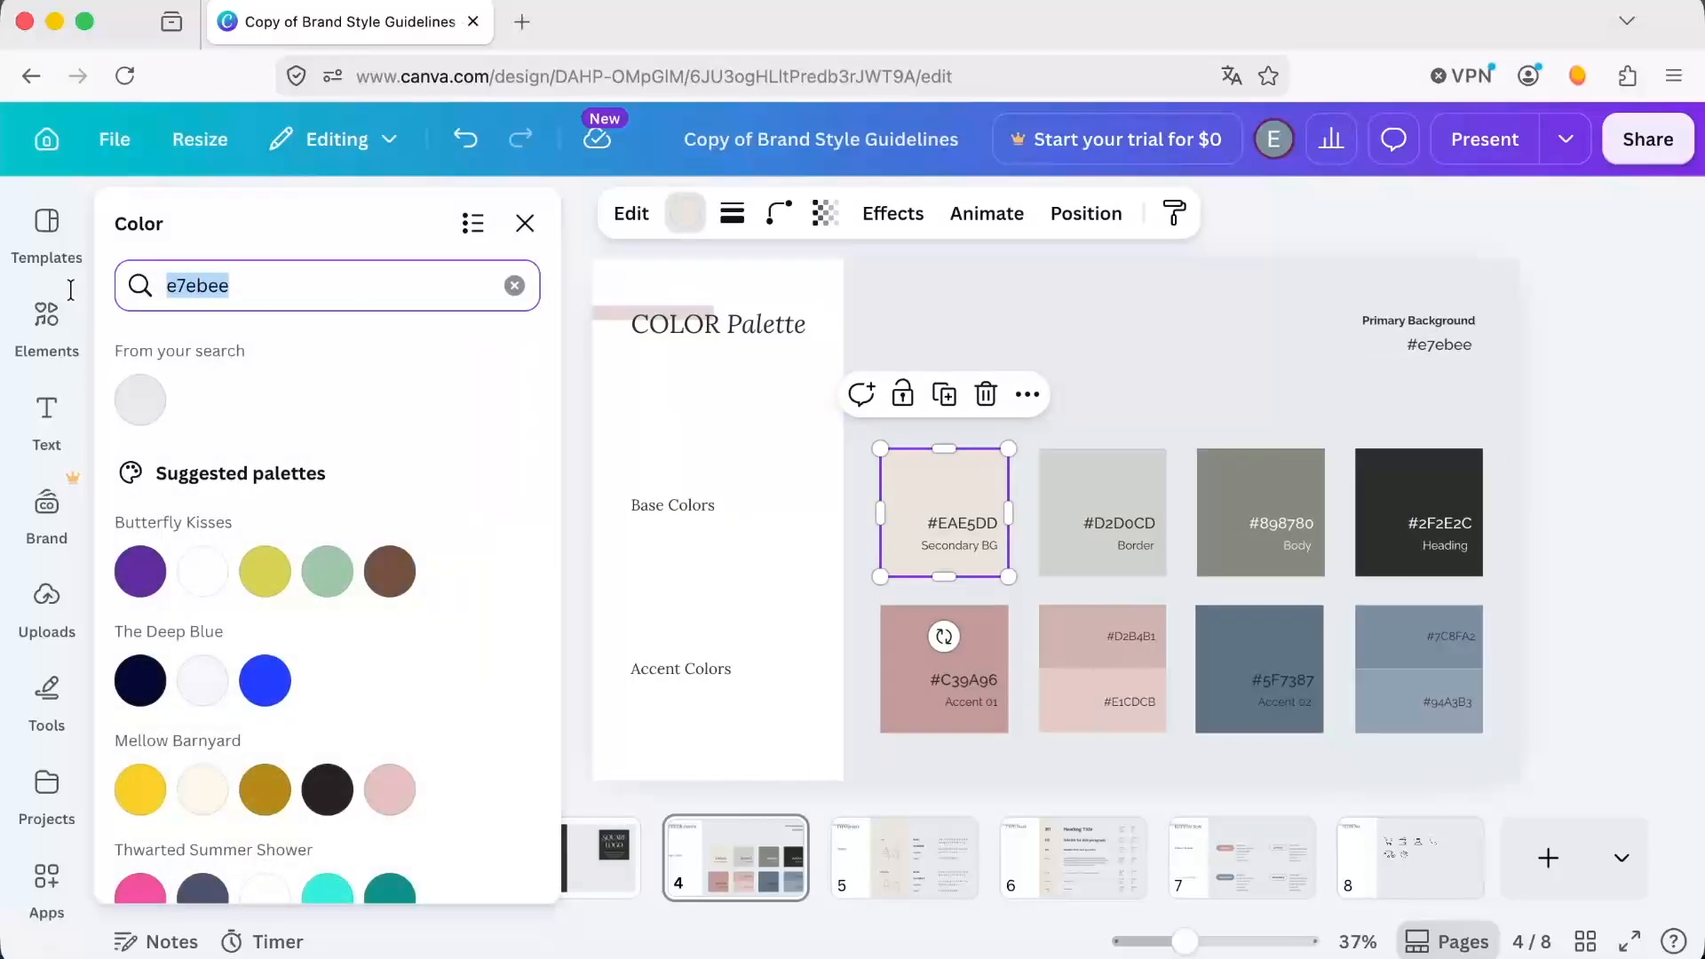
pyautogui.write('c3c')
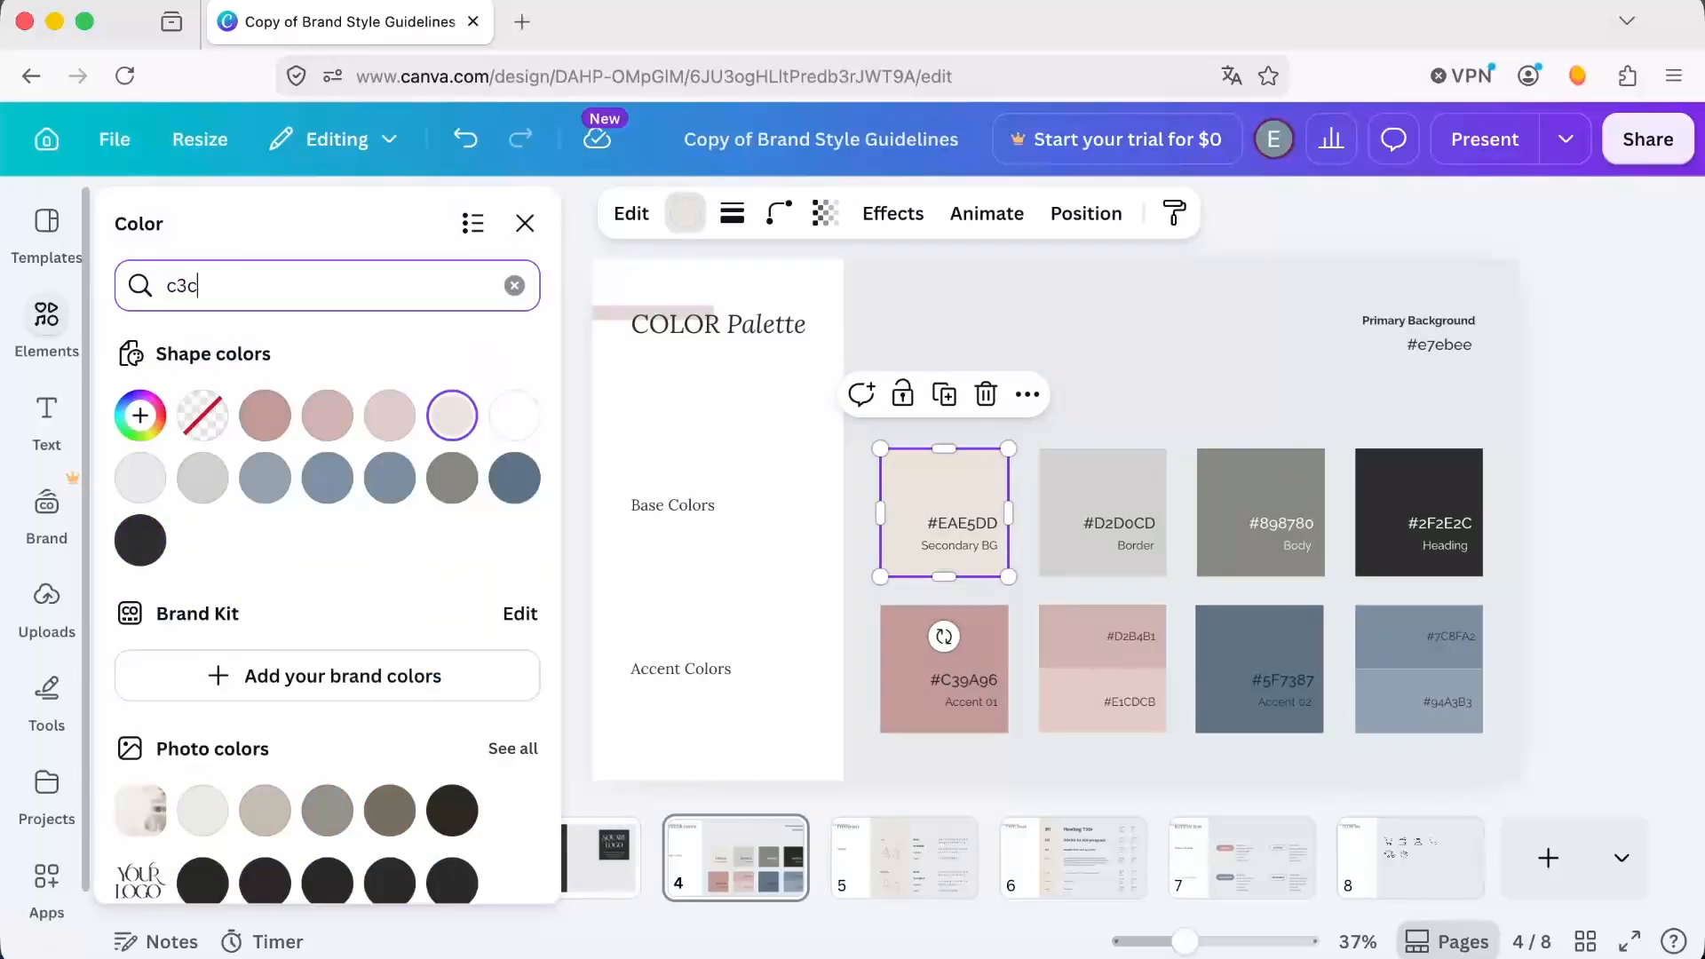
pyautogui.write('cde')
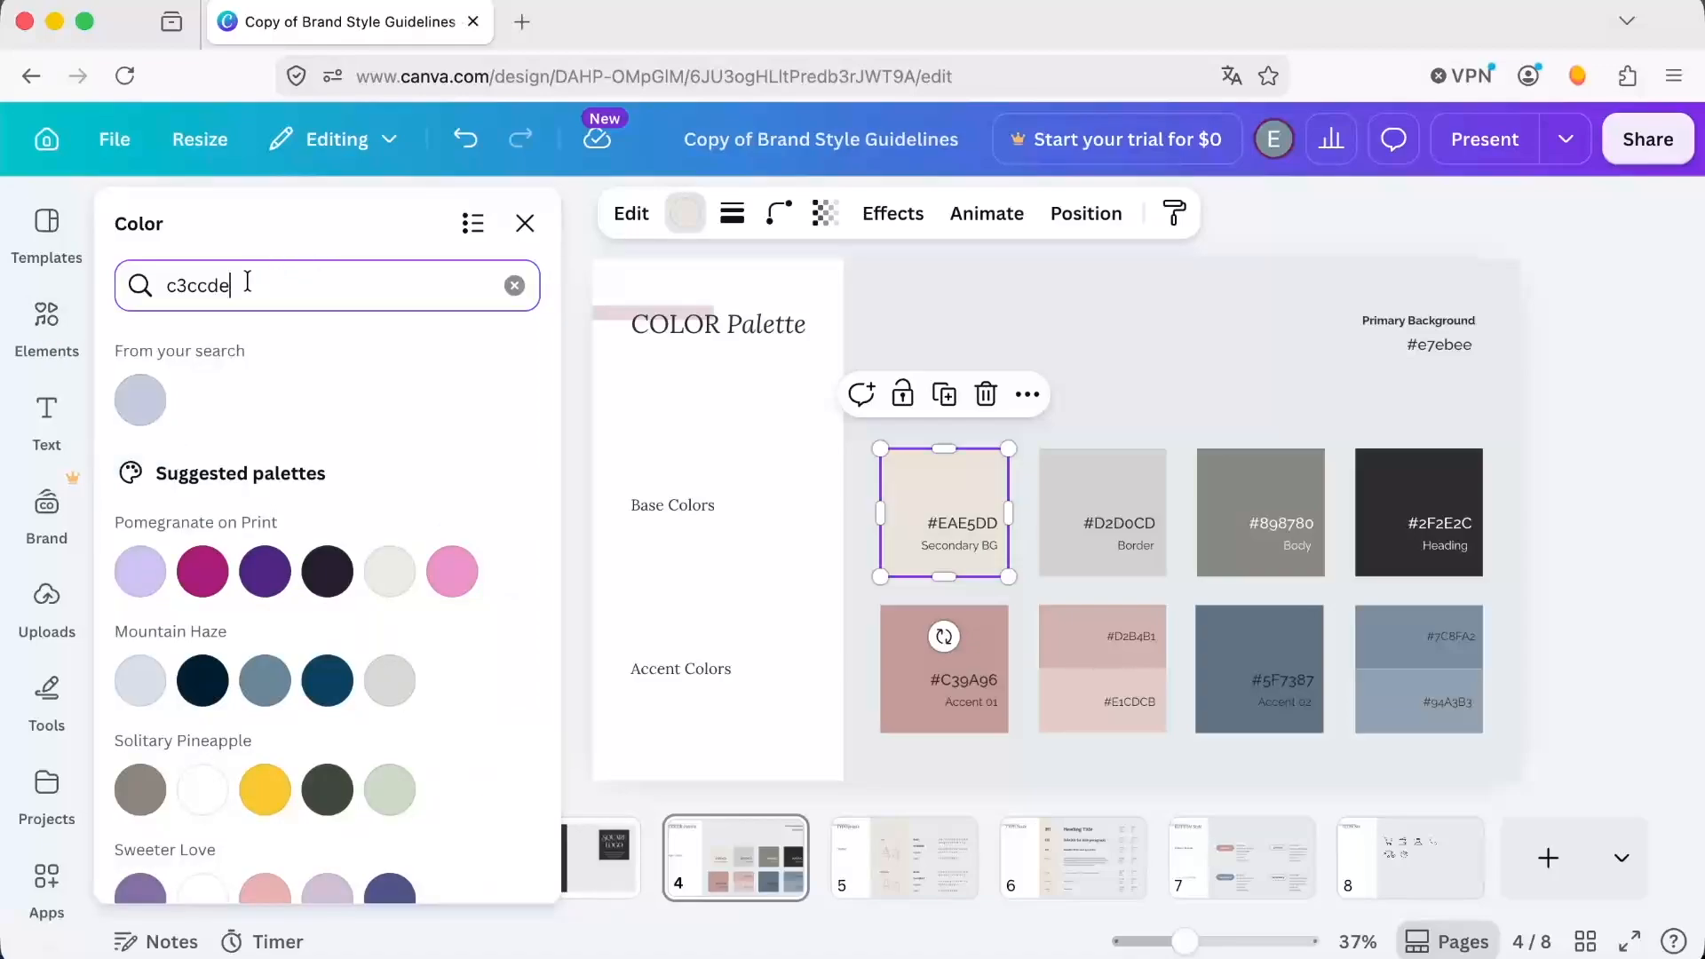
pyautogui.moveTo(247, 285); pyautogui.dragTo(128, 279)
pyautogui.click(139, 399)
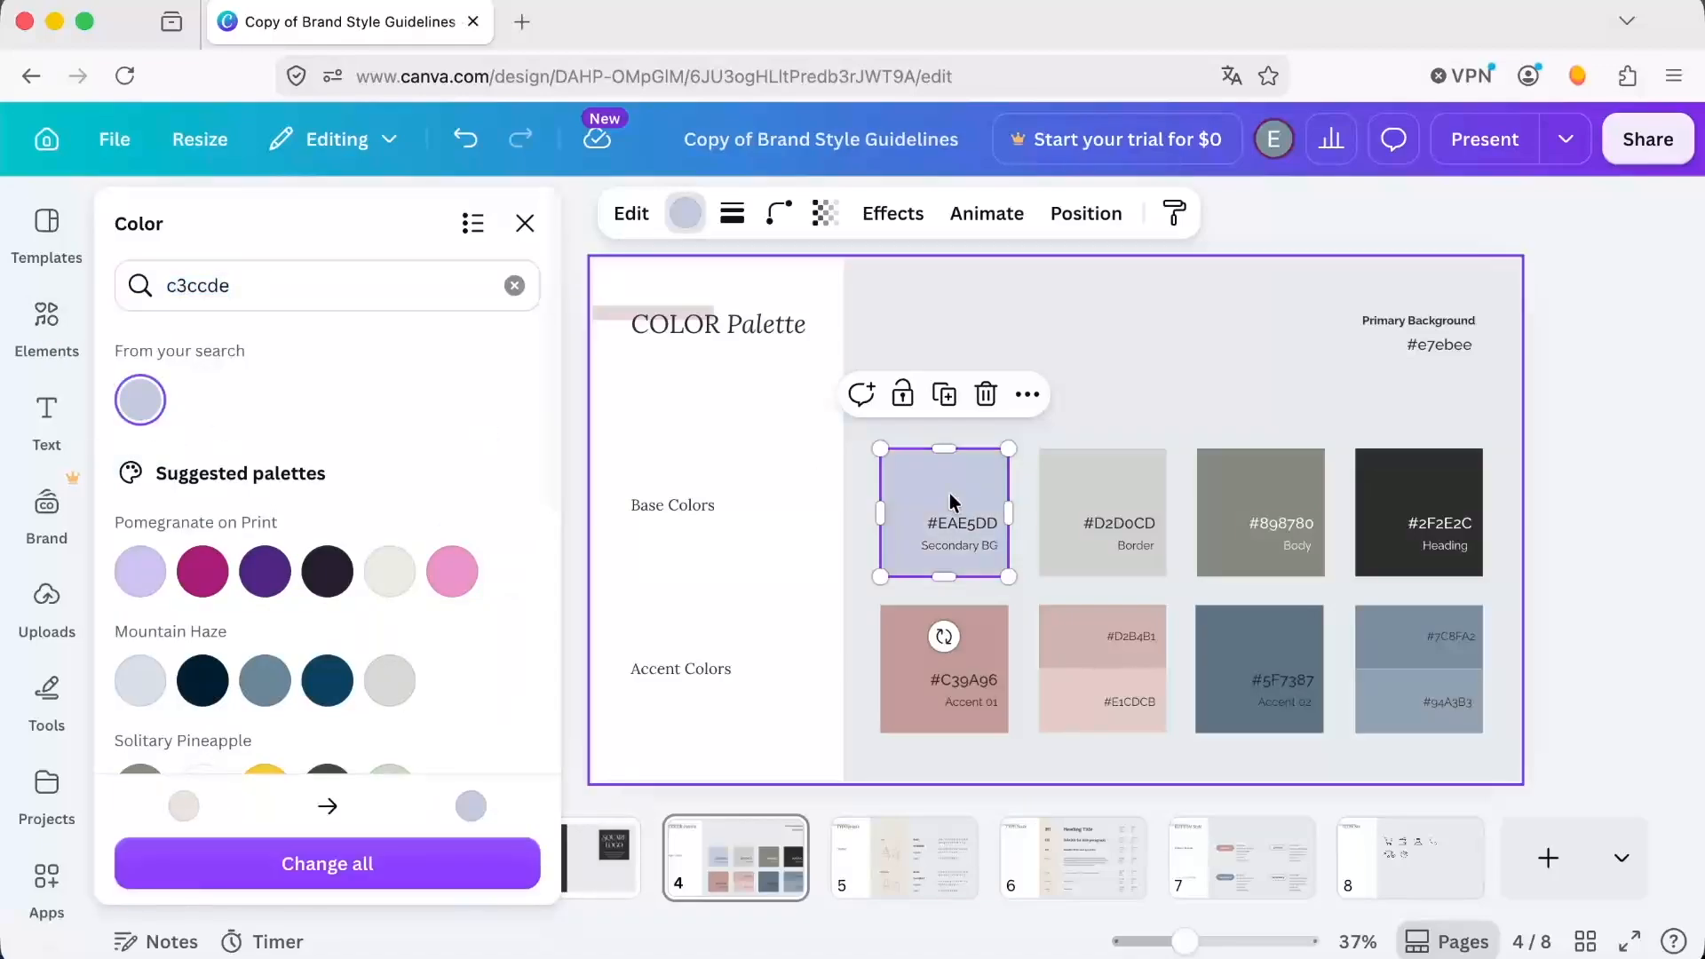
pyautogui.click(970, 520)
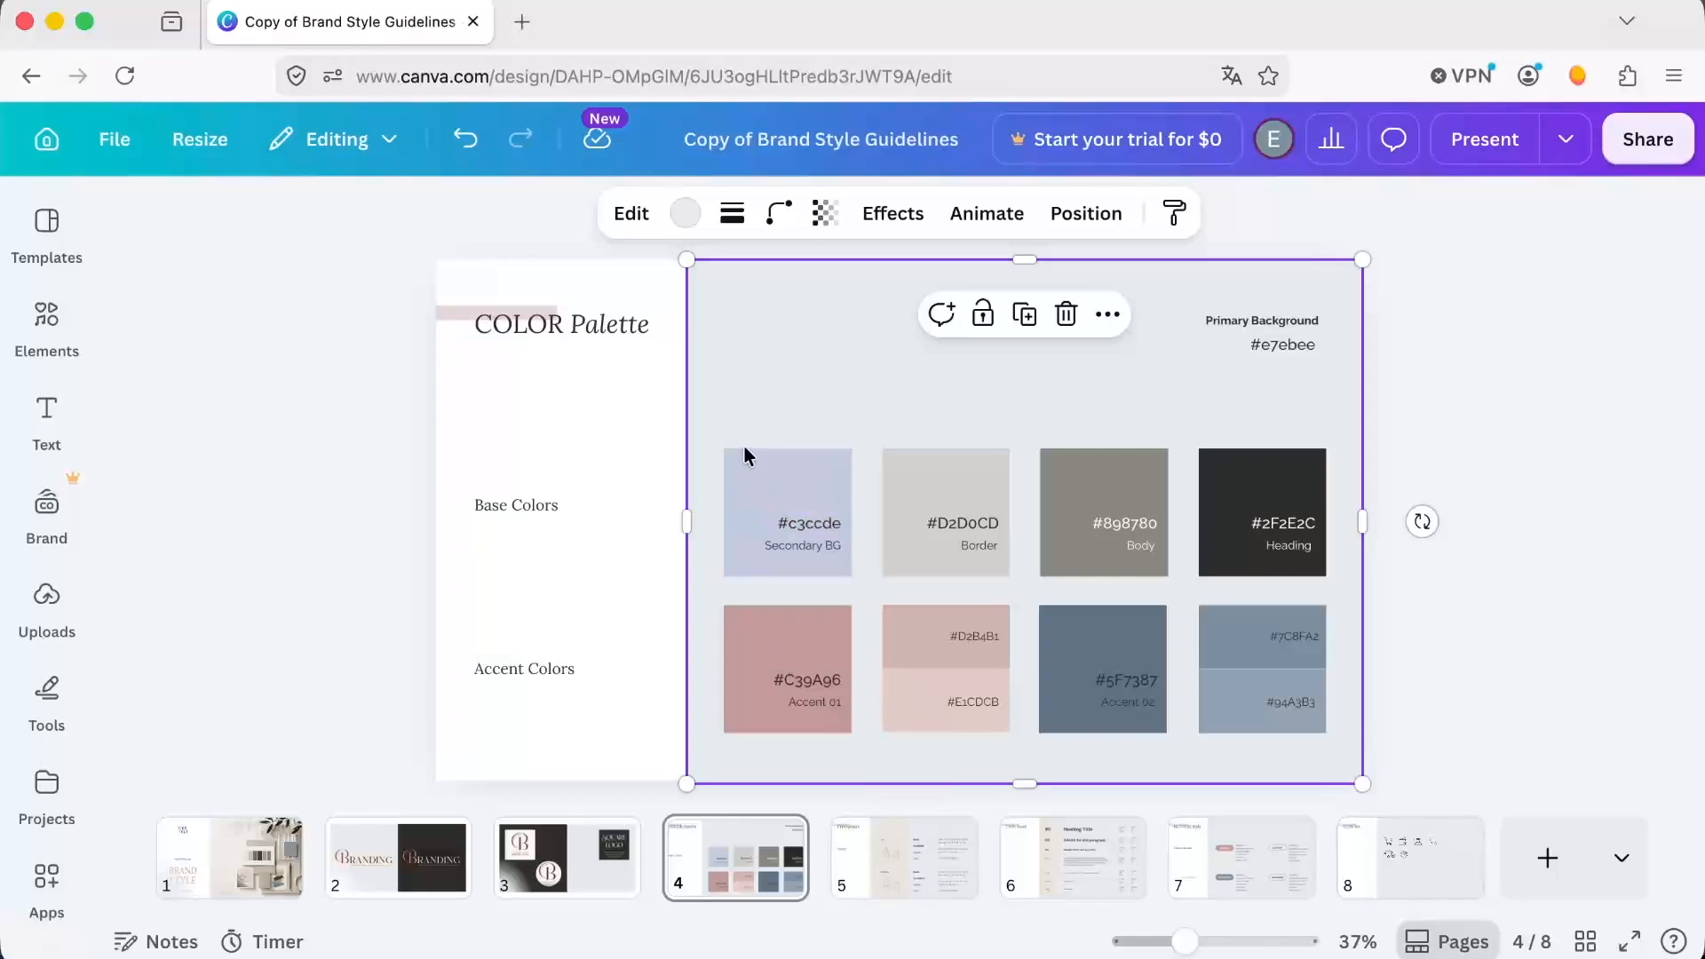
# Undo the Secondary BG swatch edits and recolor that swatch to c3ccde, applying the change to all matching elements.
pyautogui.click(465, 141)
pyautogui.click(464, 140)
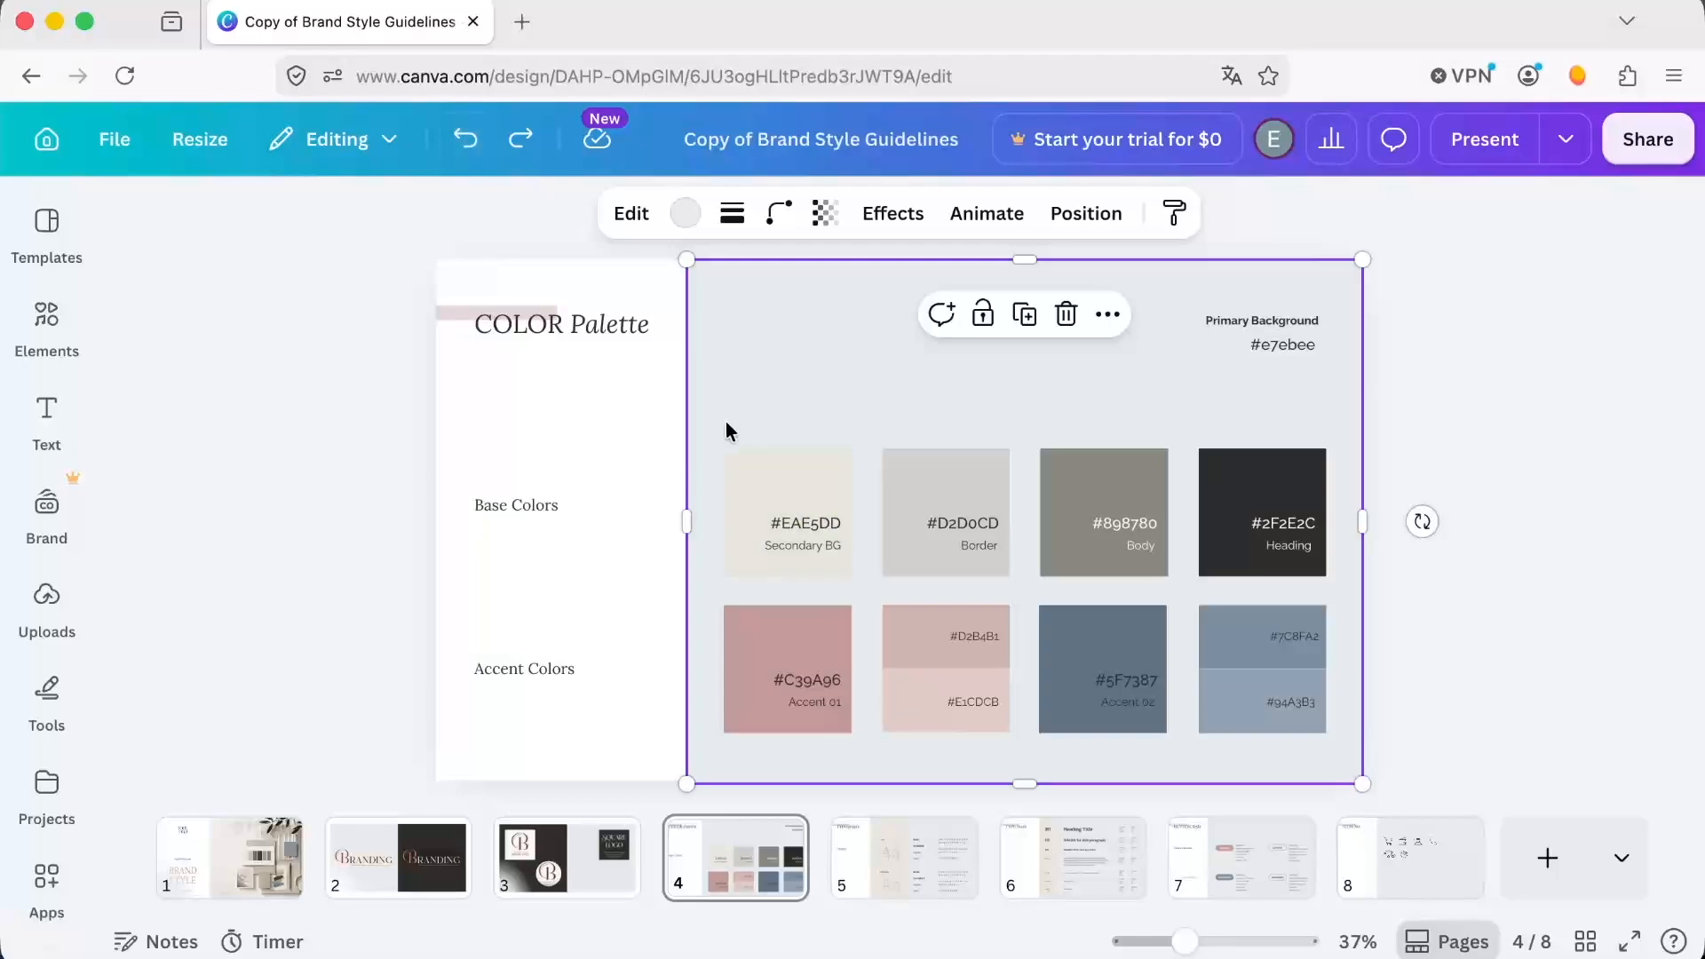
pyautogui.click(778, 486)
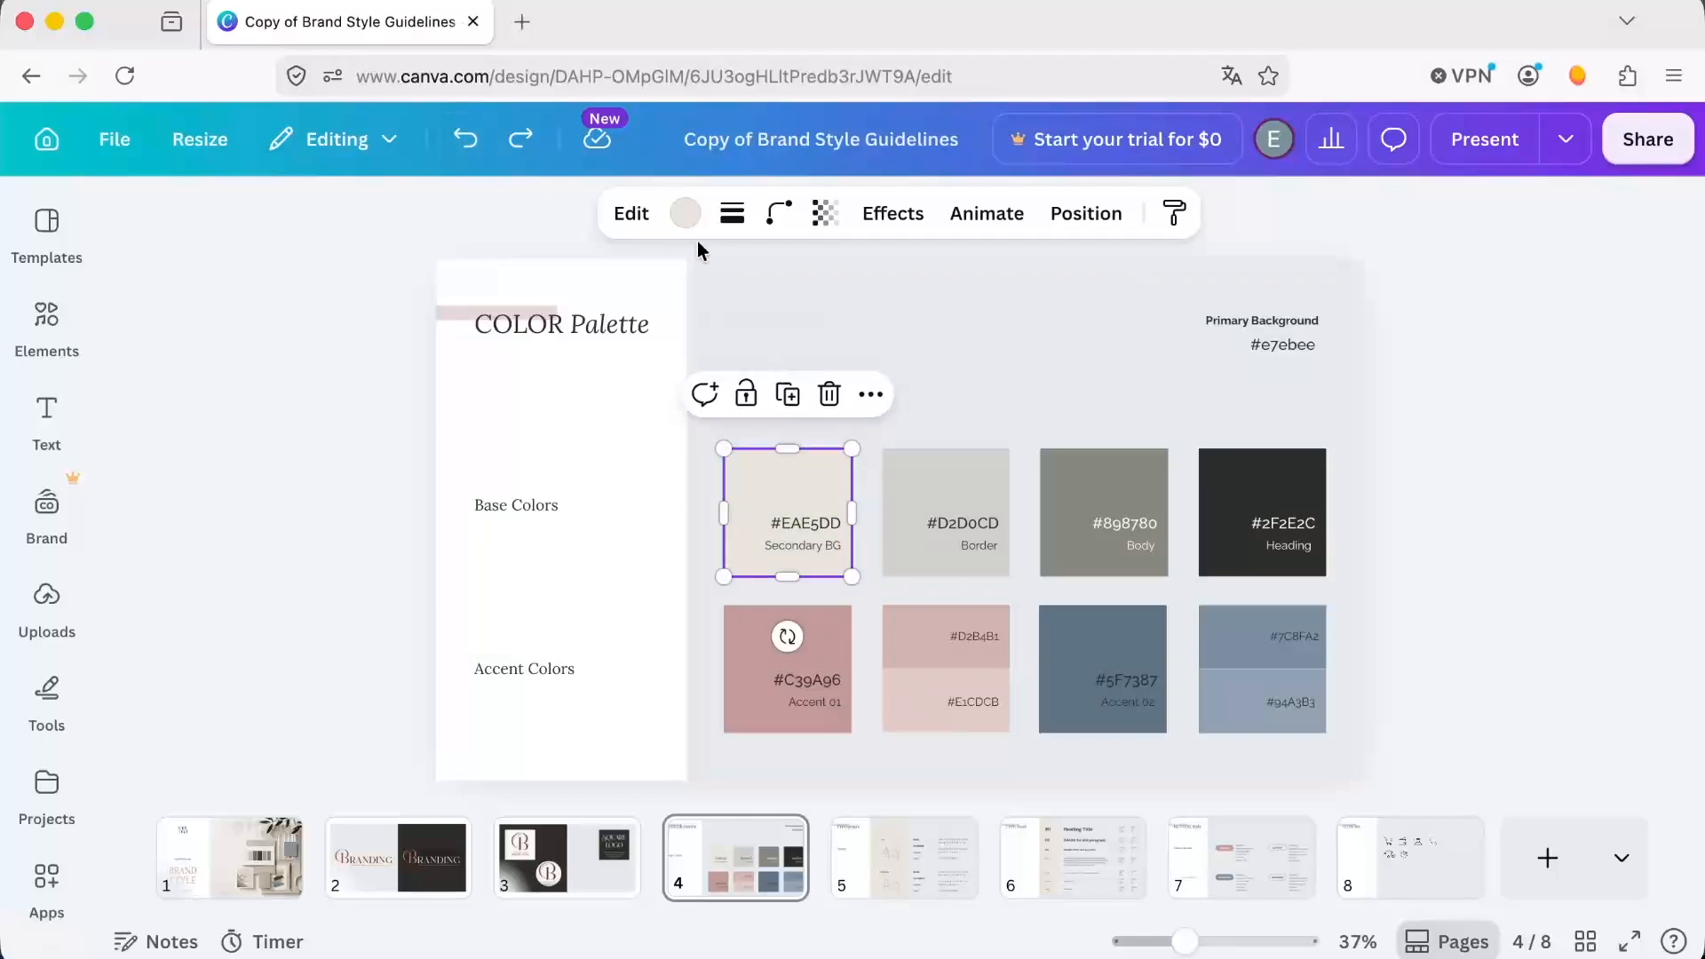
pyautogui.click(685, 213)
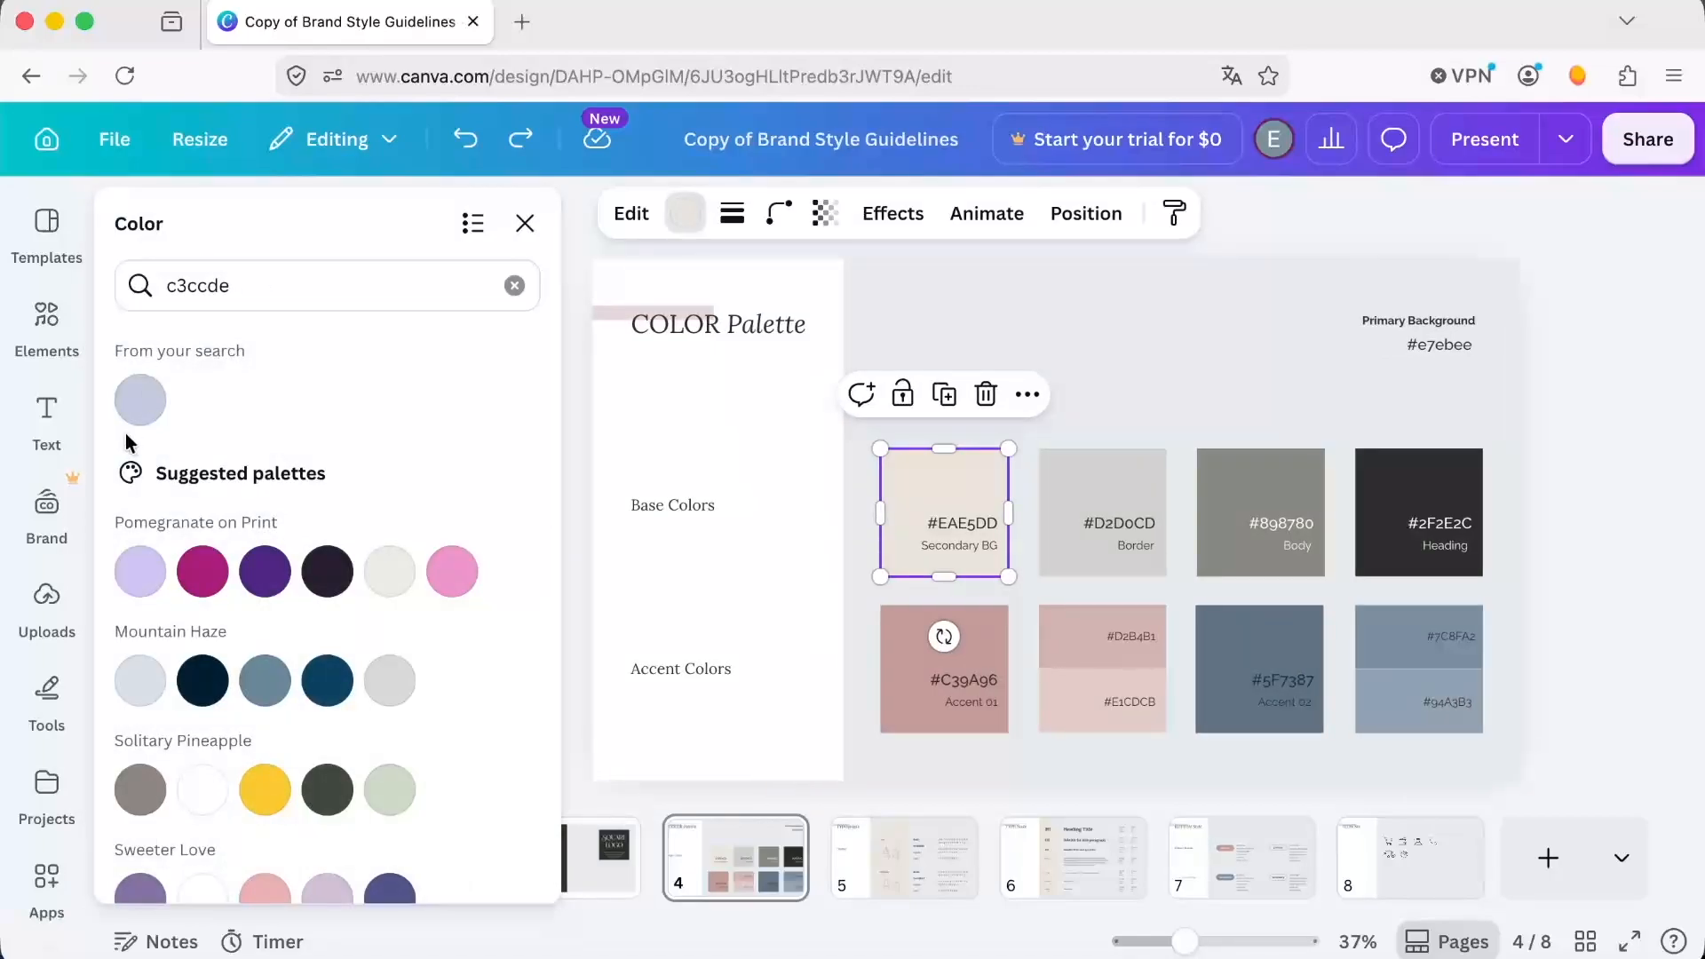
pyautogui.click(141, 400)
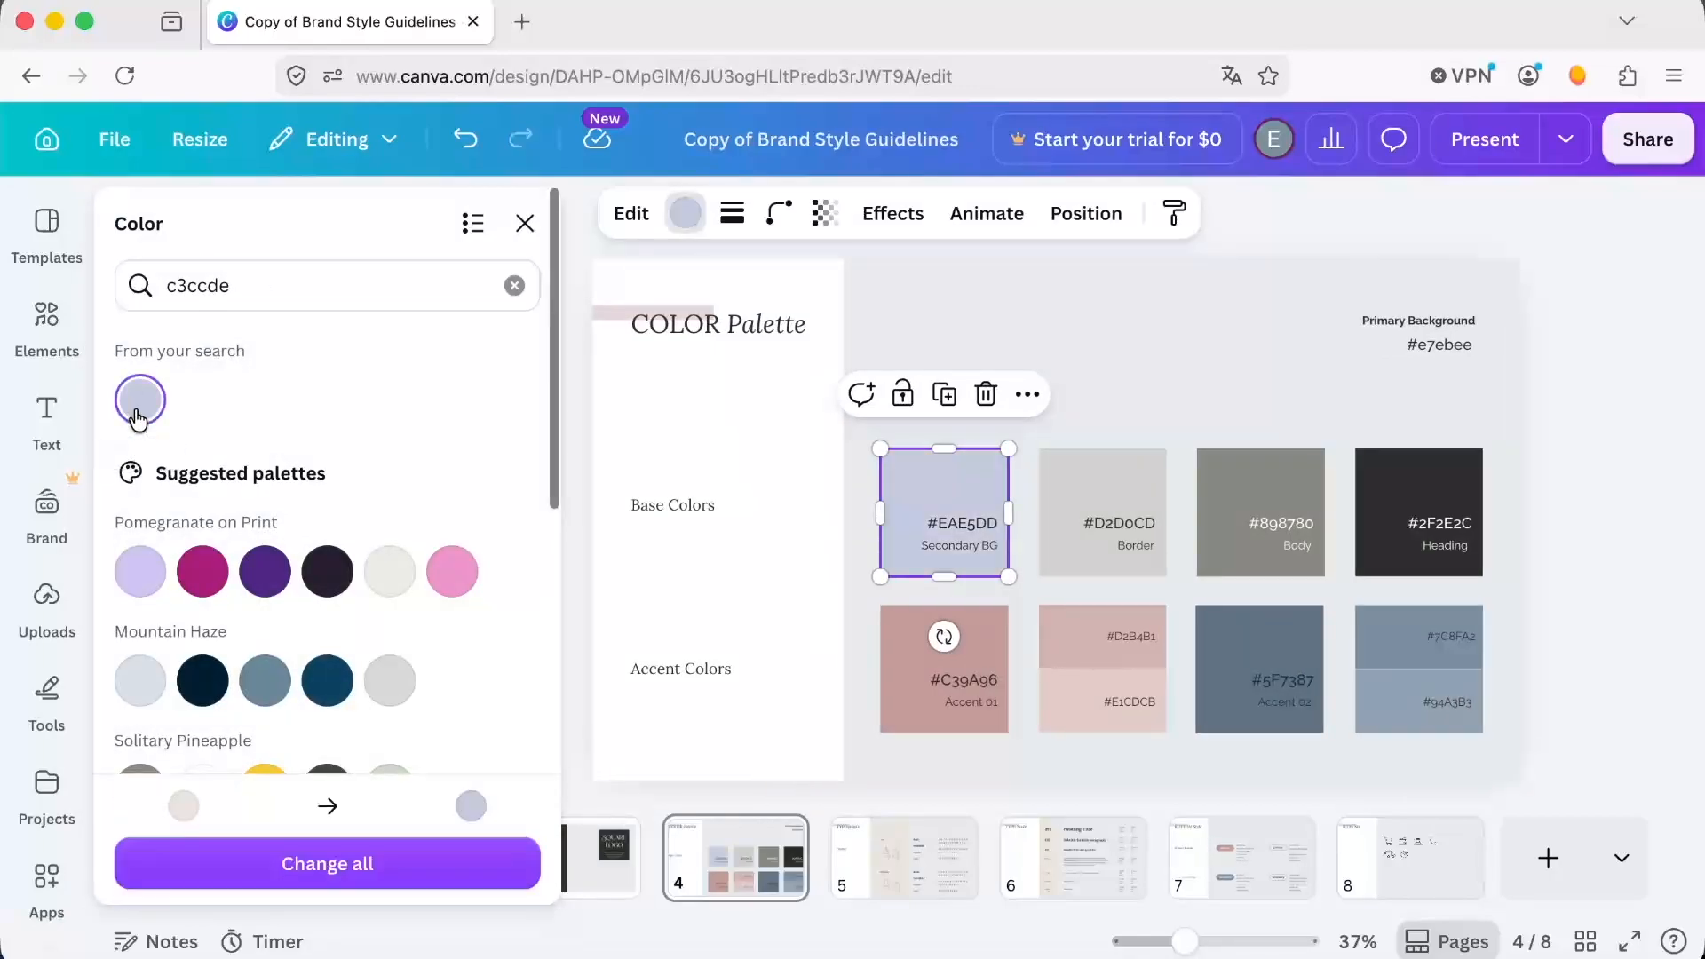
pyautogui.click(346, 866)
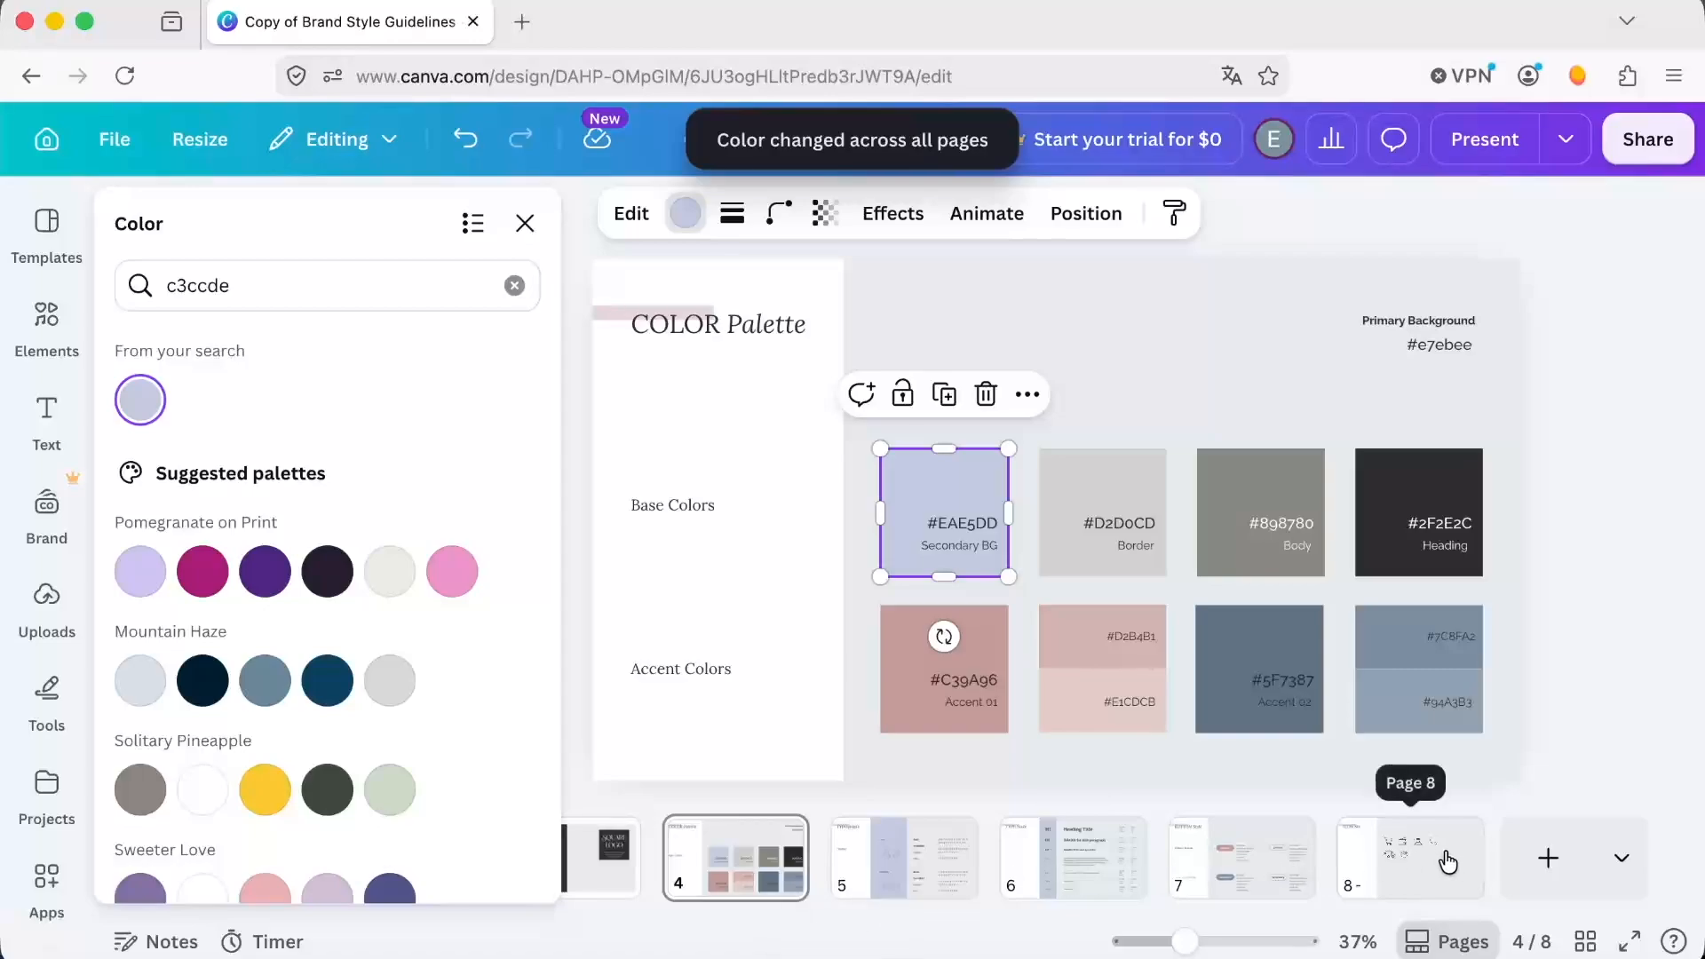
pyautogui.click(527, 220)
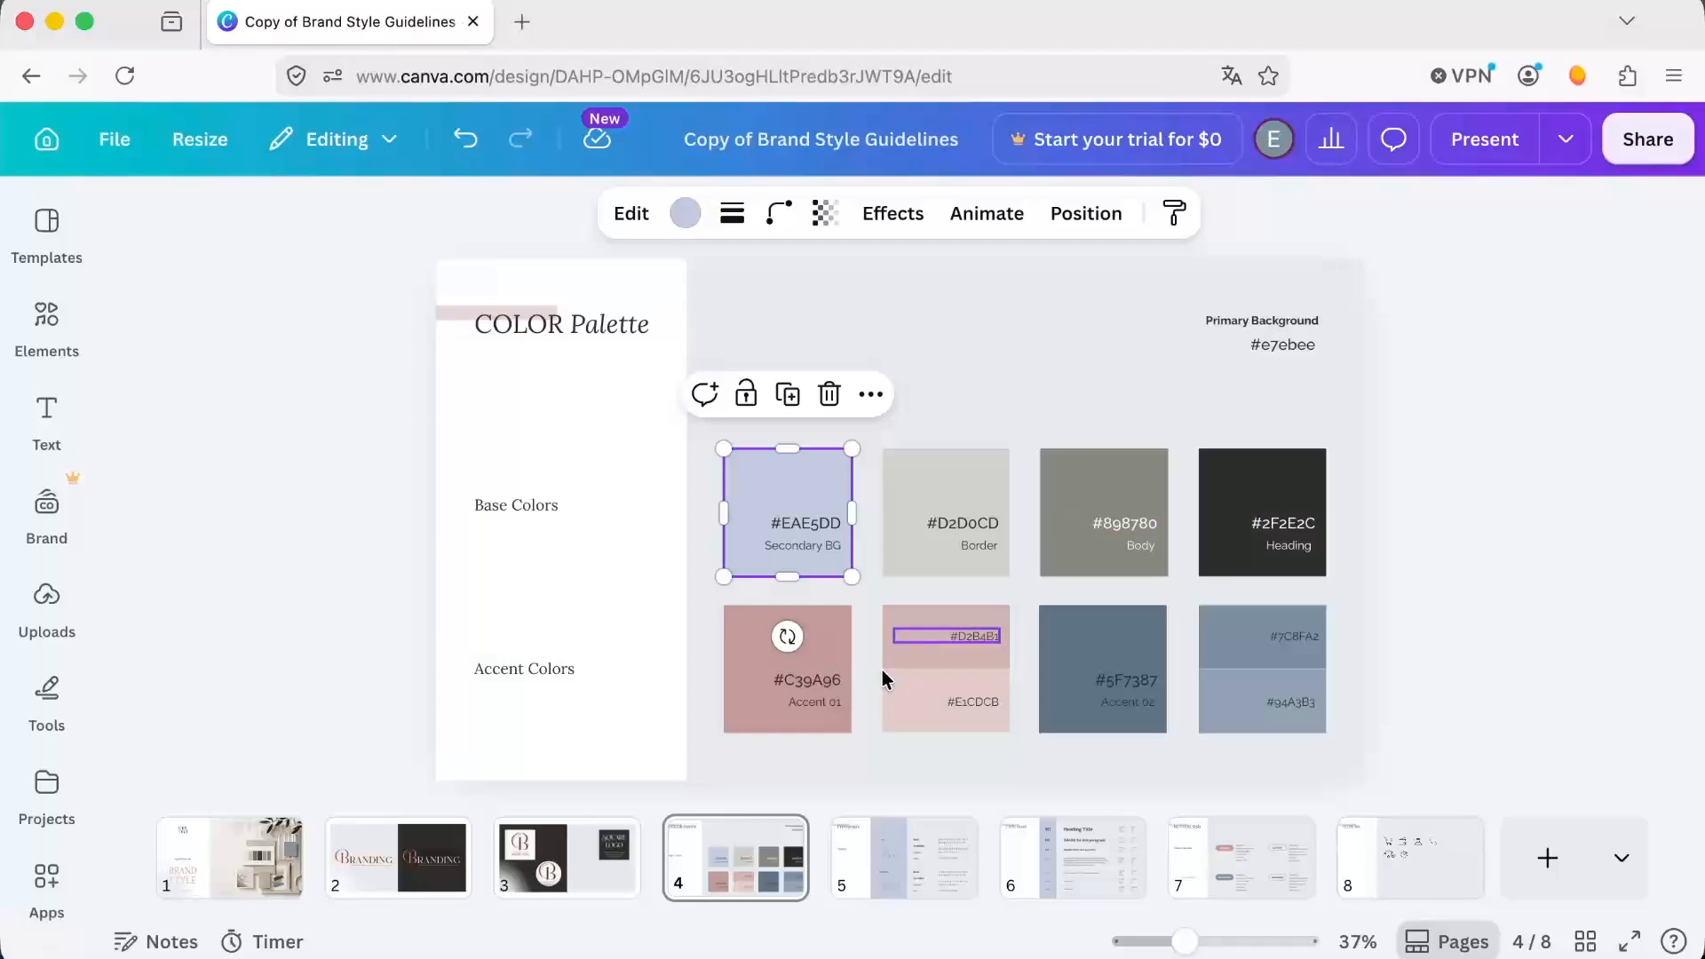
# Recolor the Accent 01 swatch on page 4 to 81b29a and apply the change to all pages.
pyautogui.click(817, 657)
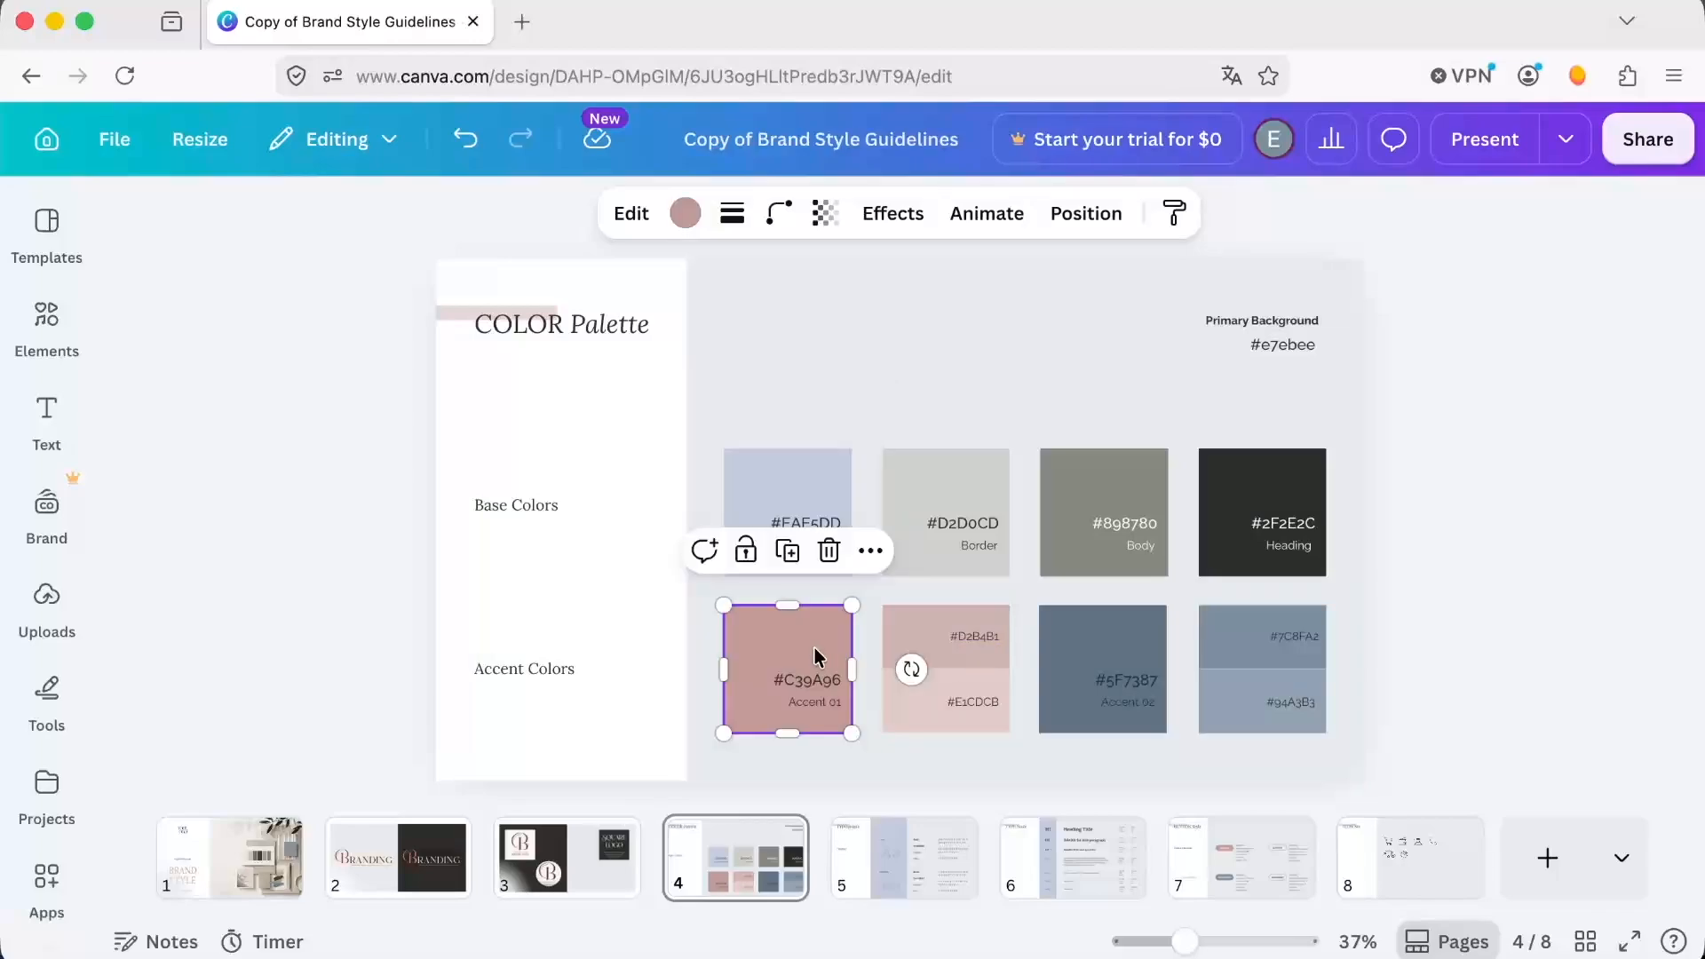
pyautogui.click(689, 218)
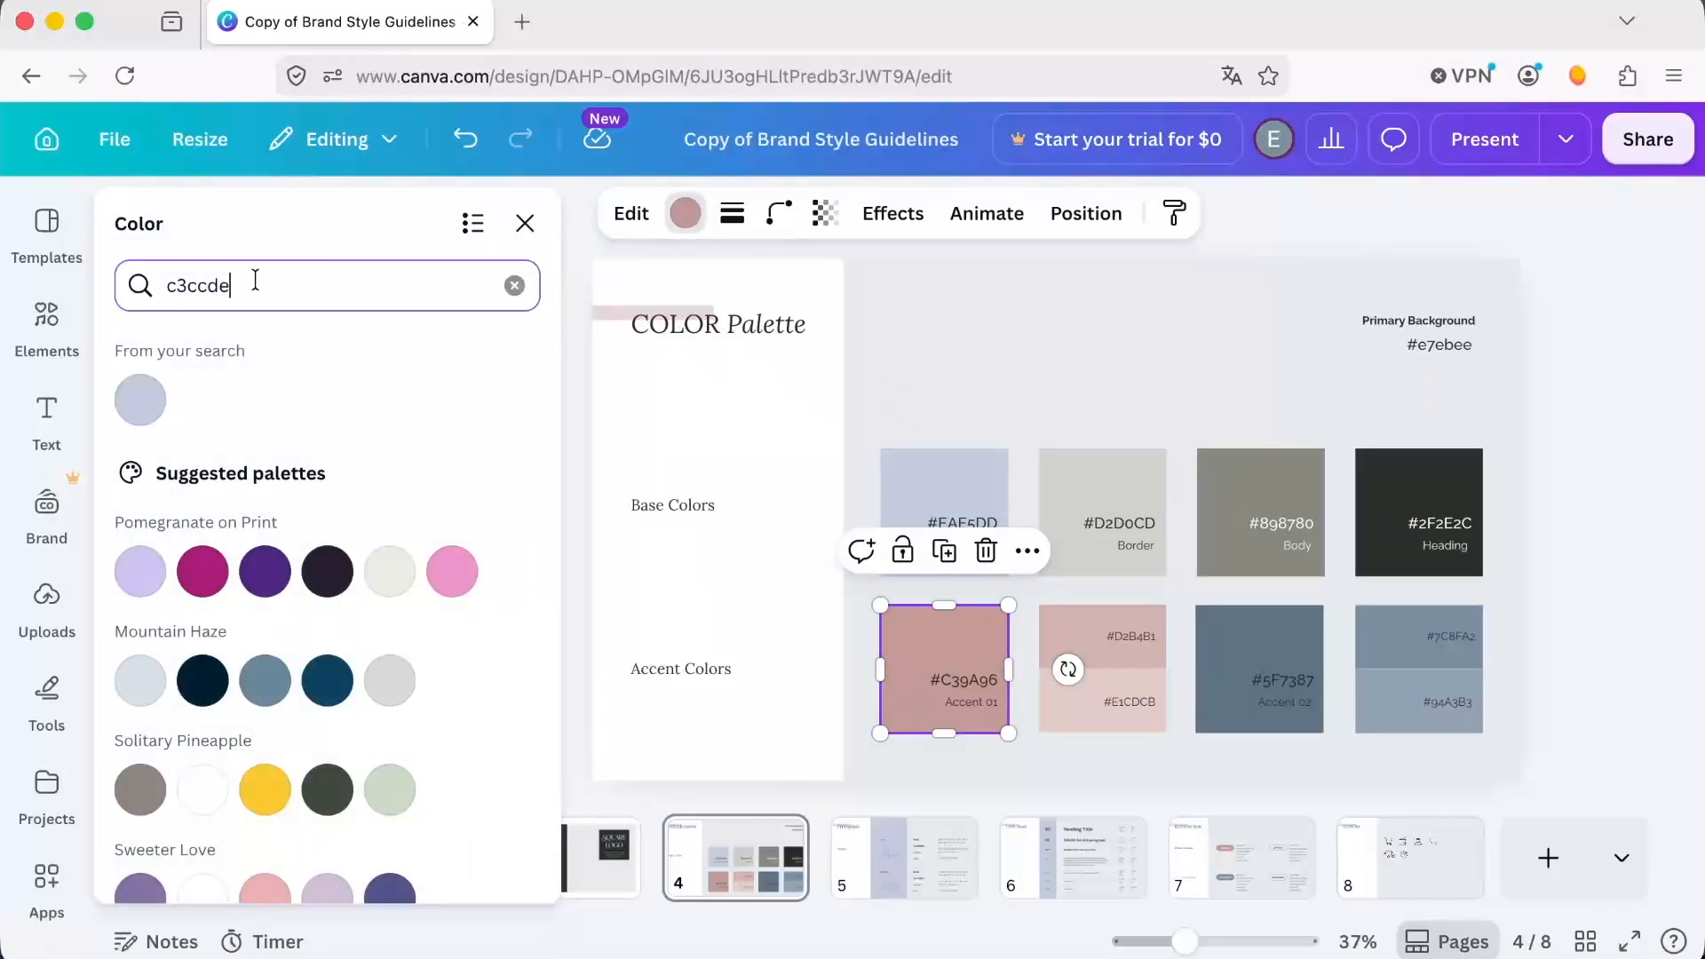
pyautogui.moveTo(266, 290); pyautogui.dragTo(151, 278)
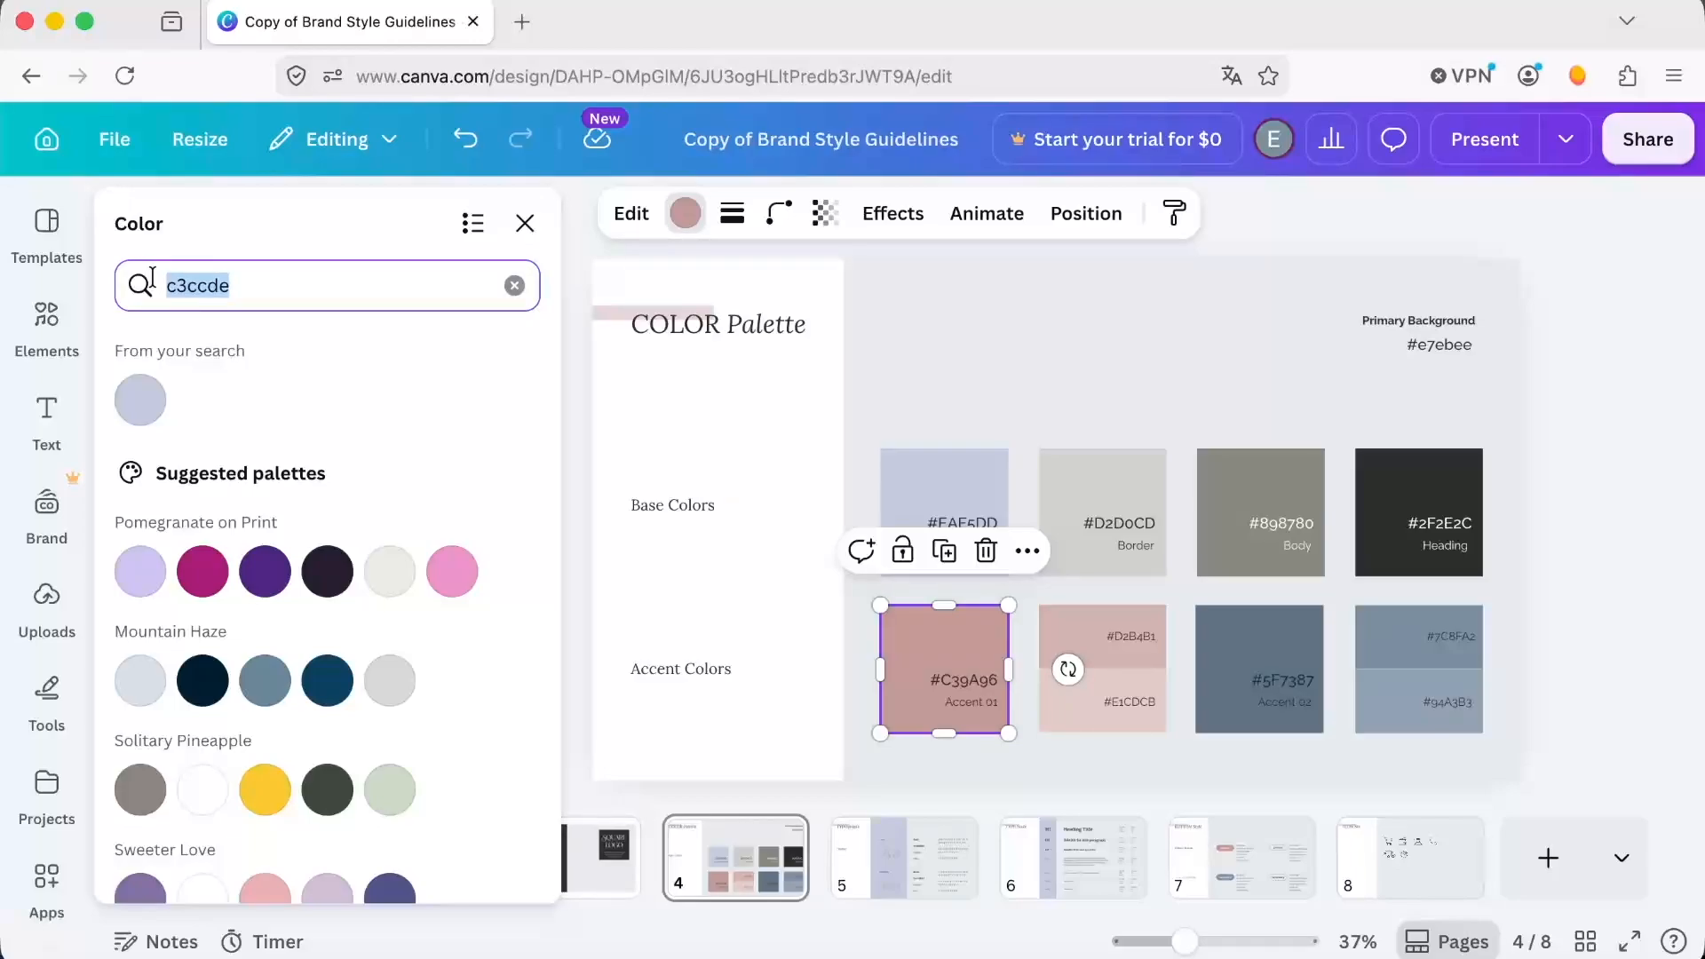
pyautogui.write('81b29a')
pyautogui.click(140, 399)
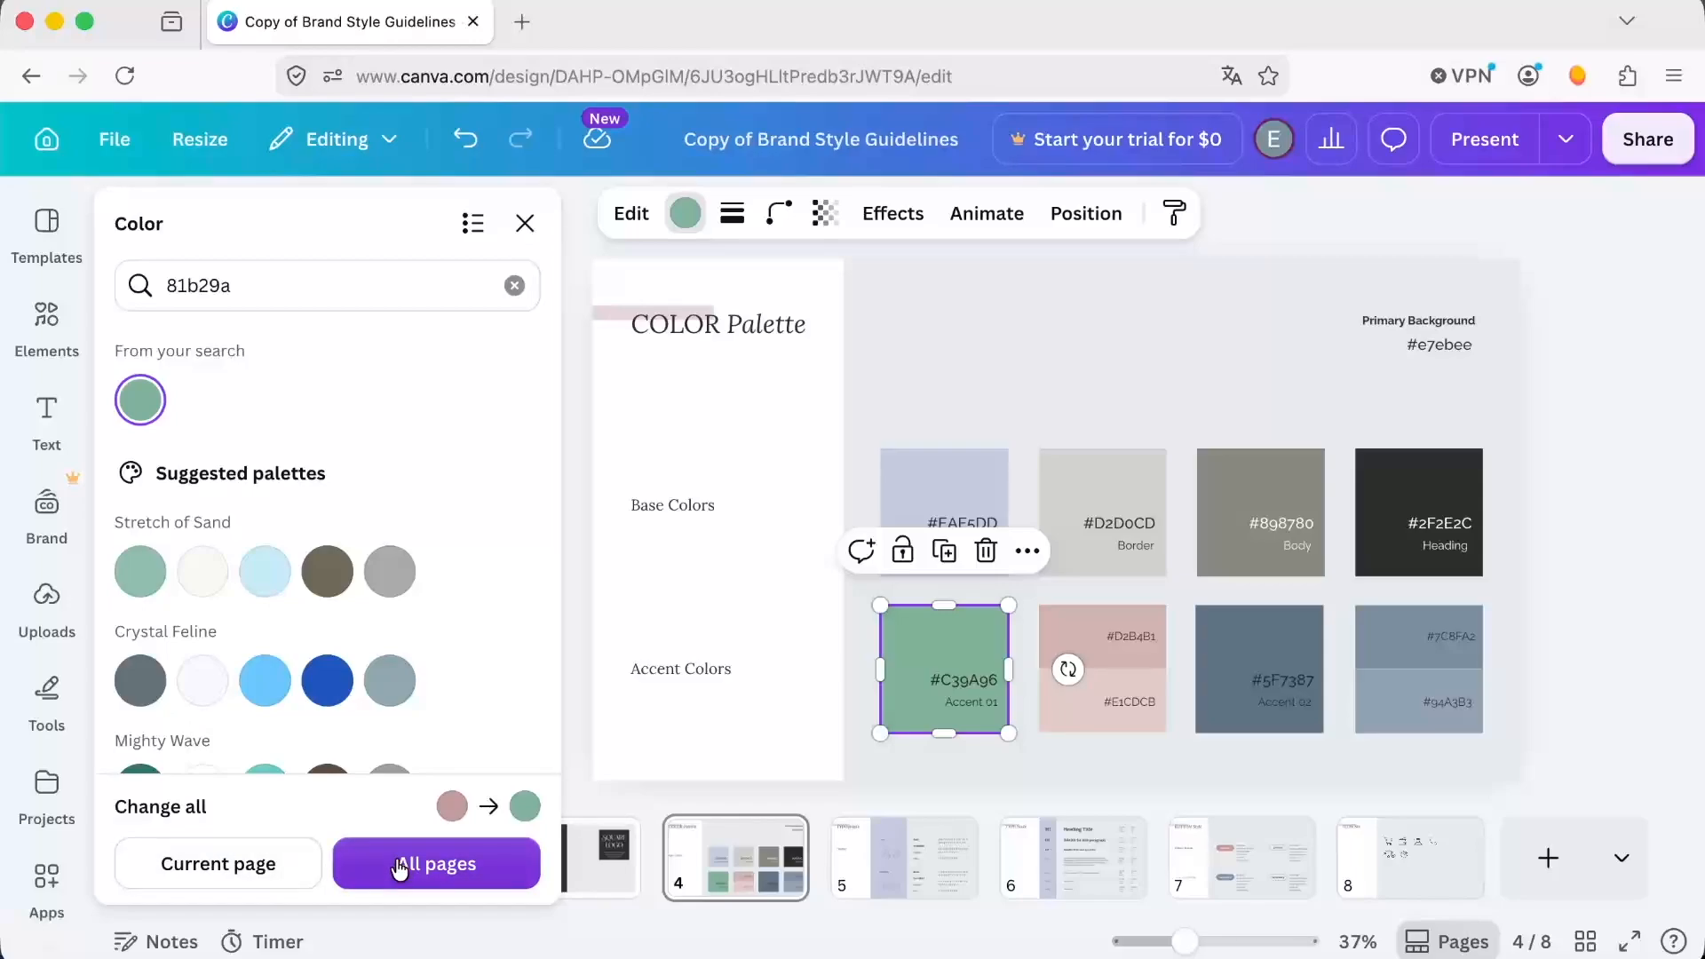
pyautogui.click(478, 863)
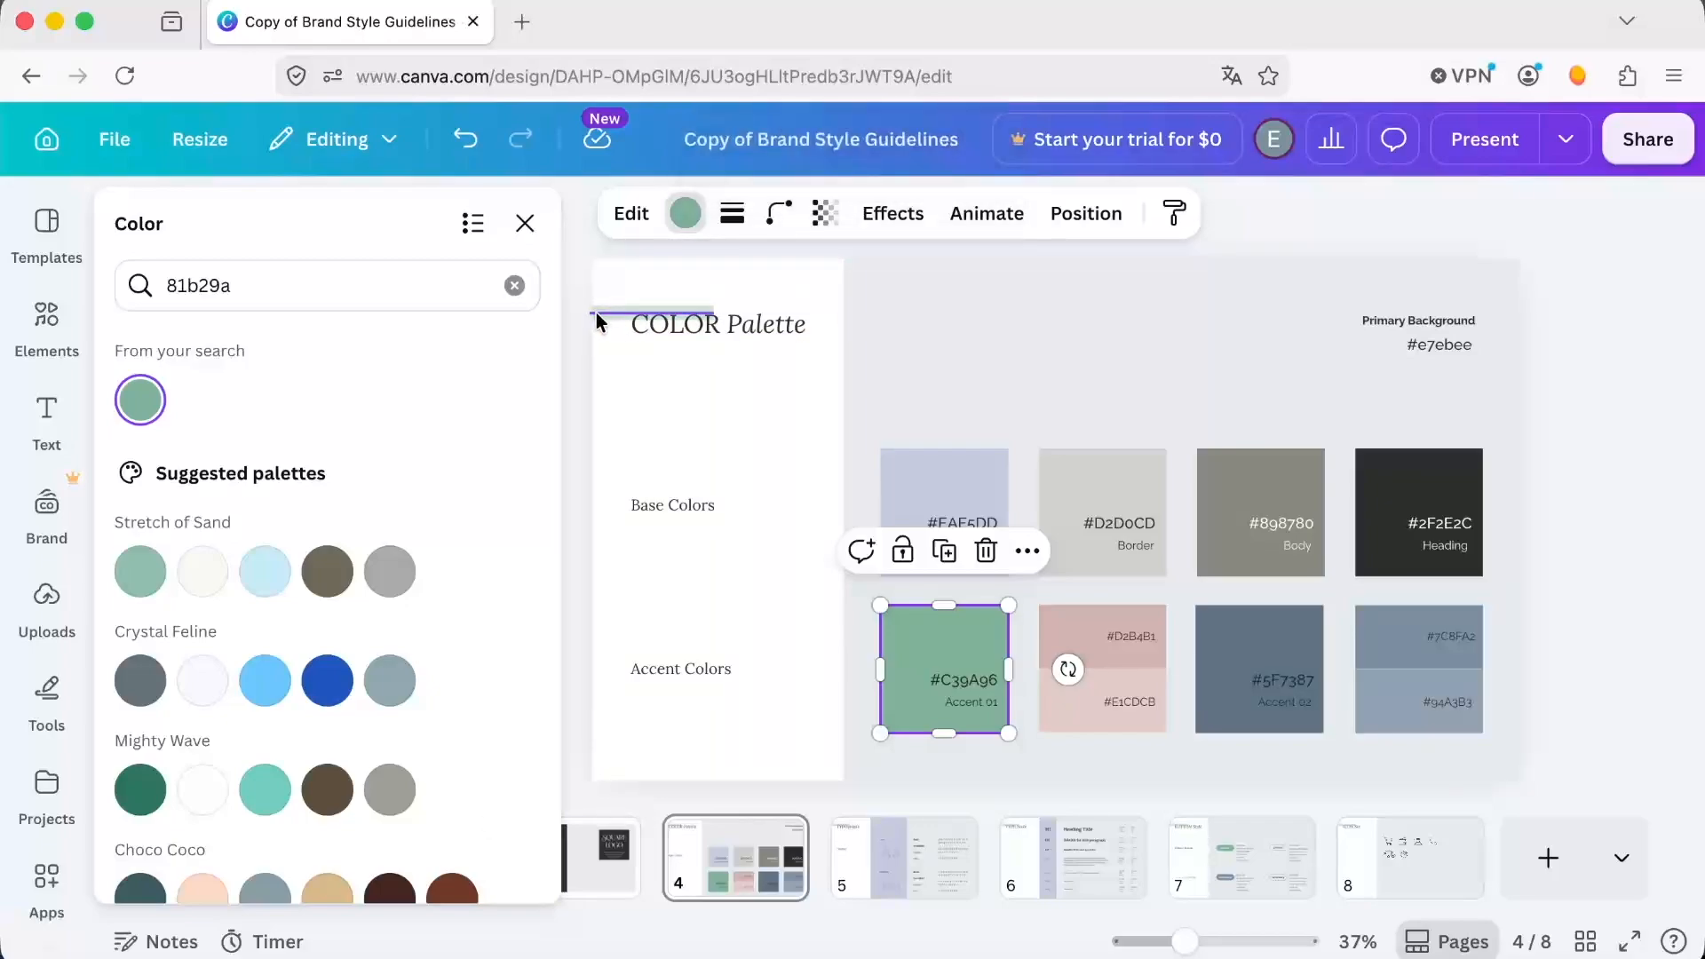
# Delete the two-tone pink swatch beside Accent 01 together with its two hex code labels.
pyautogui.click(1146, 641)
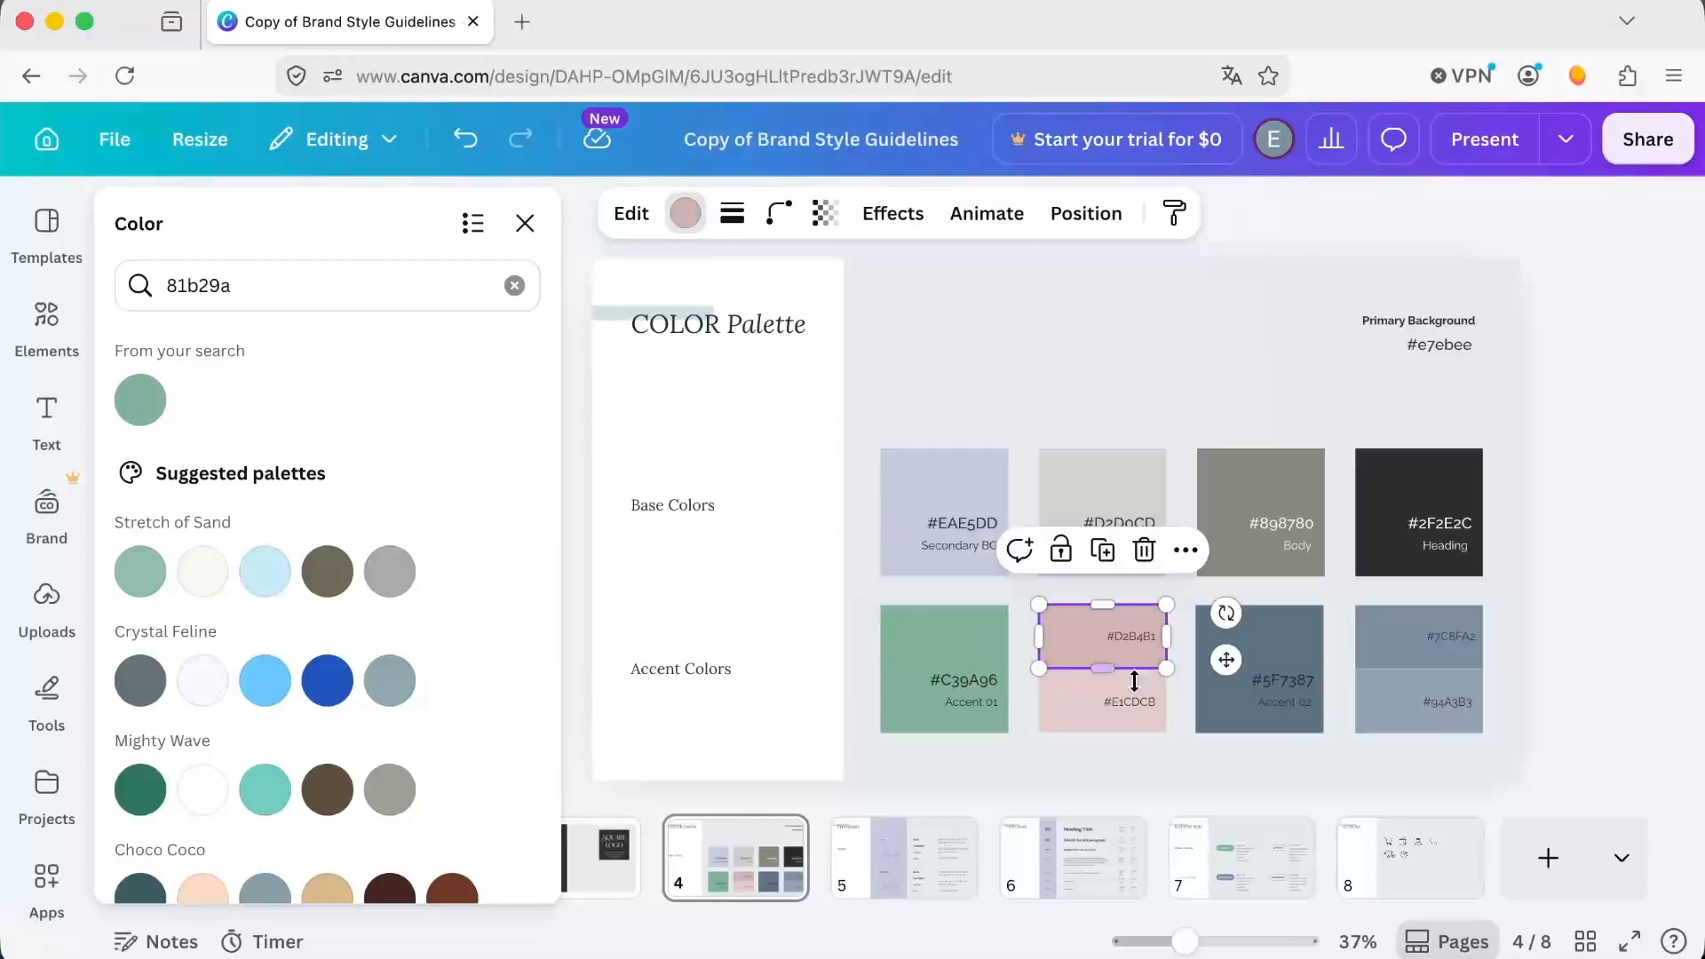
pyautogui.click(1099, 706)
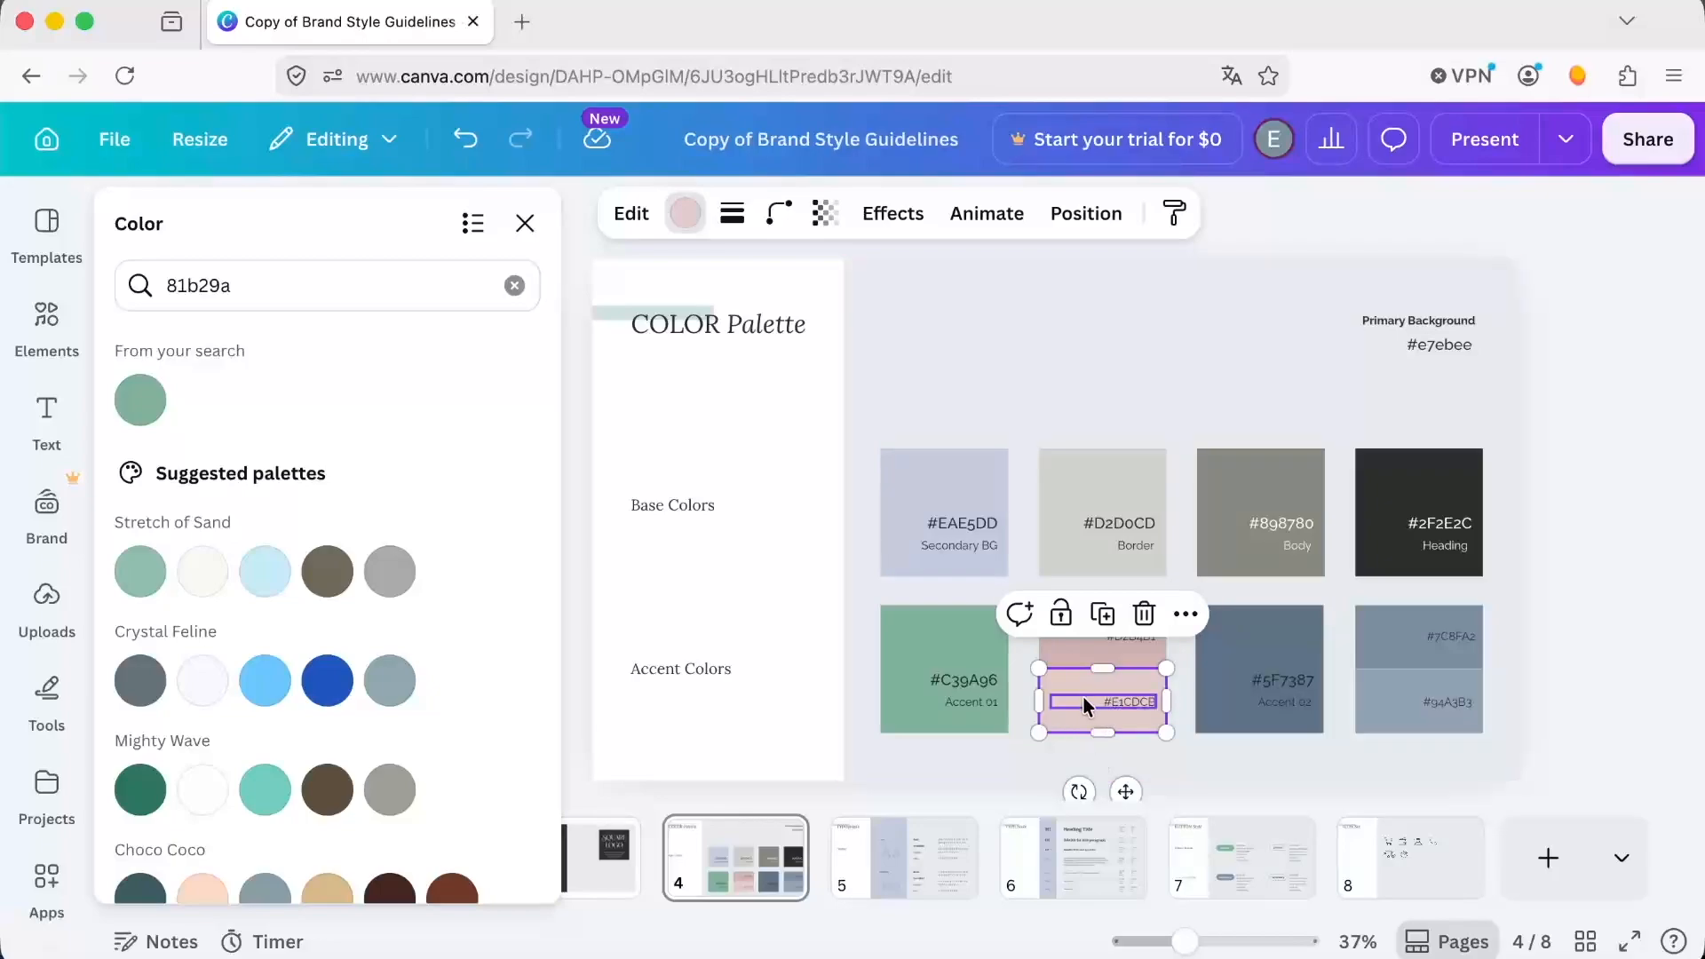
pyautogui.click(1067, 695)
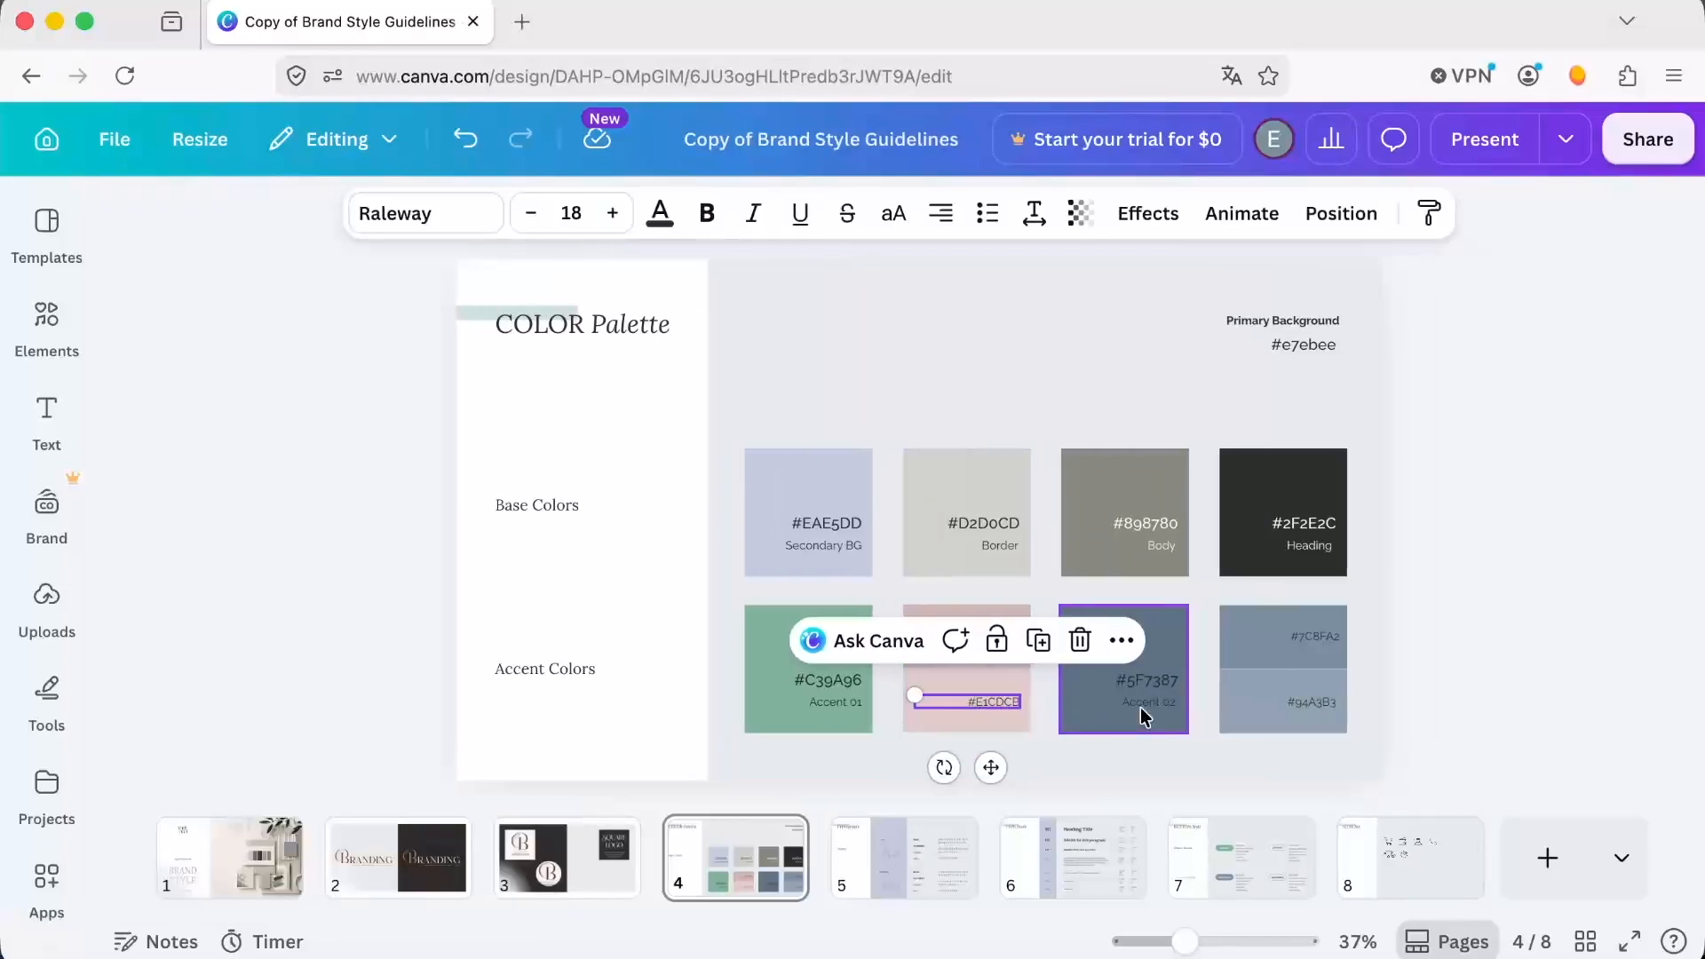
pyautogui.press('Escape')
pyautogui.click(954, 700)
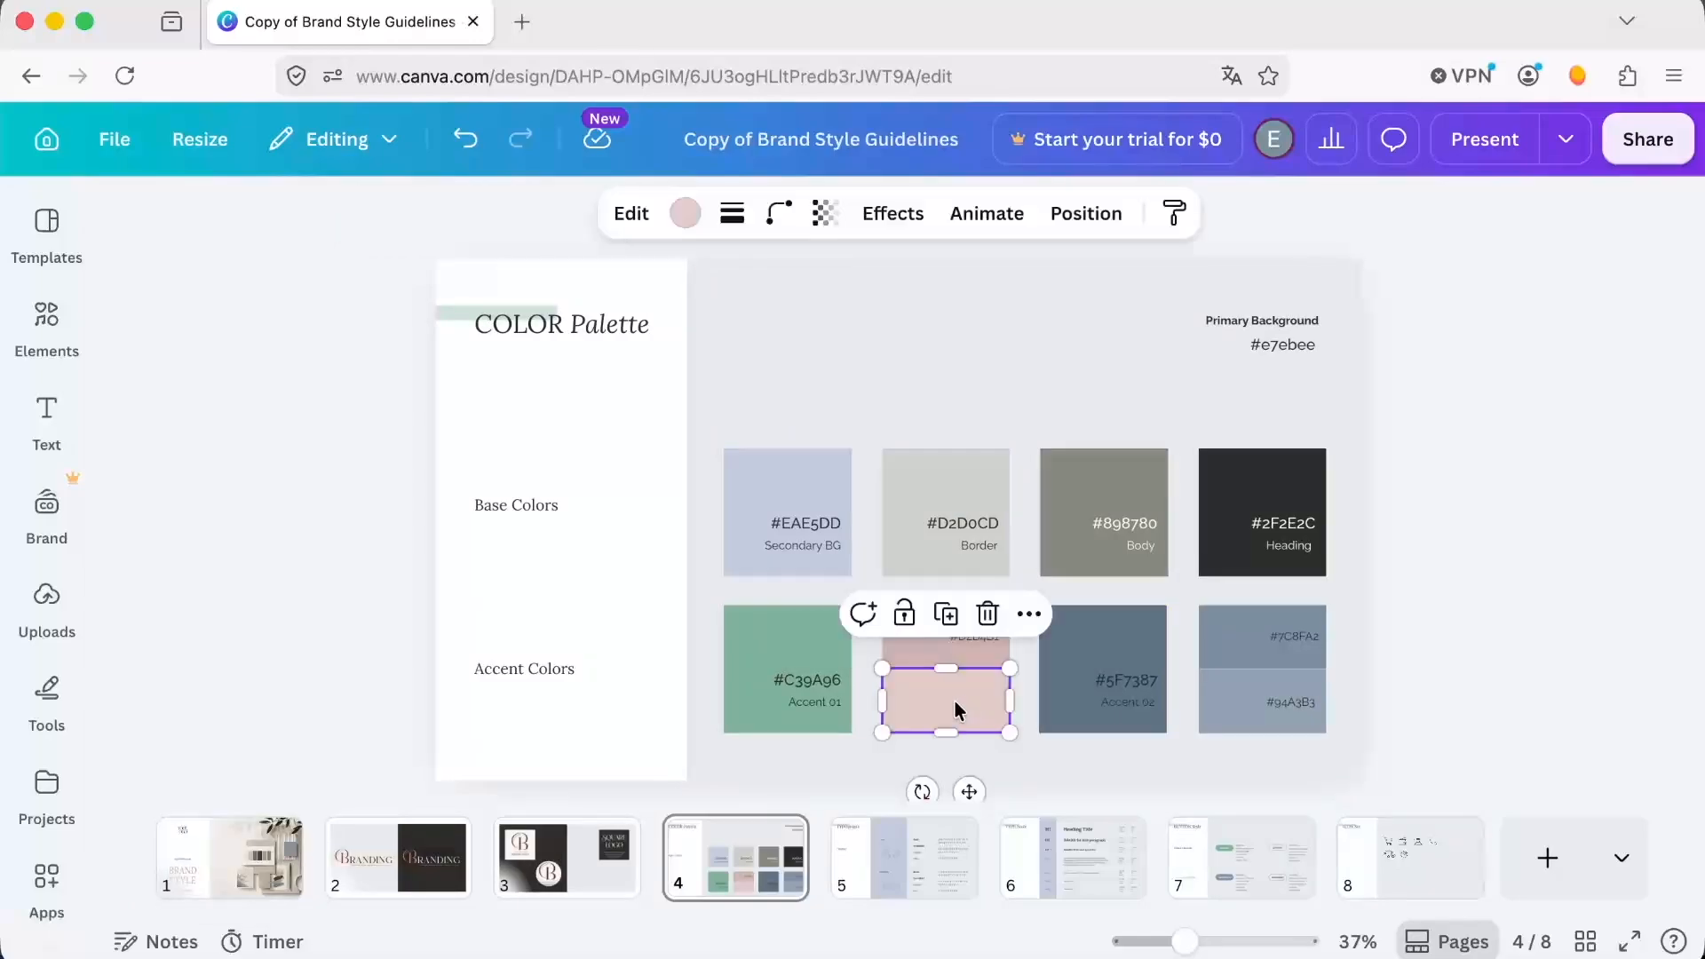
pyautogui.press('Delete')
pyautogui.click(939, 658)
pyautogui.press('Delete')
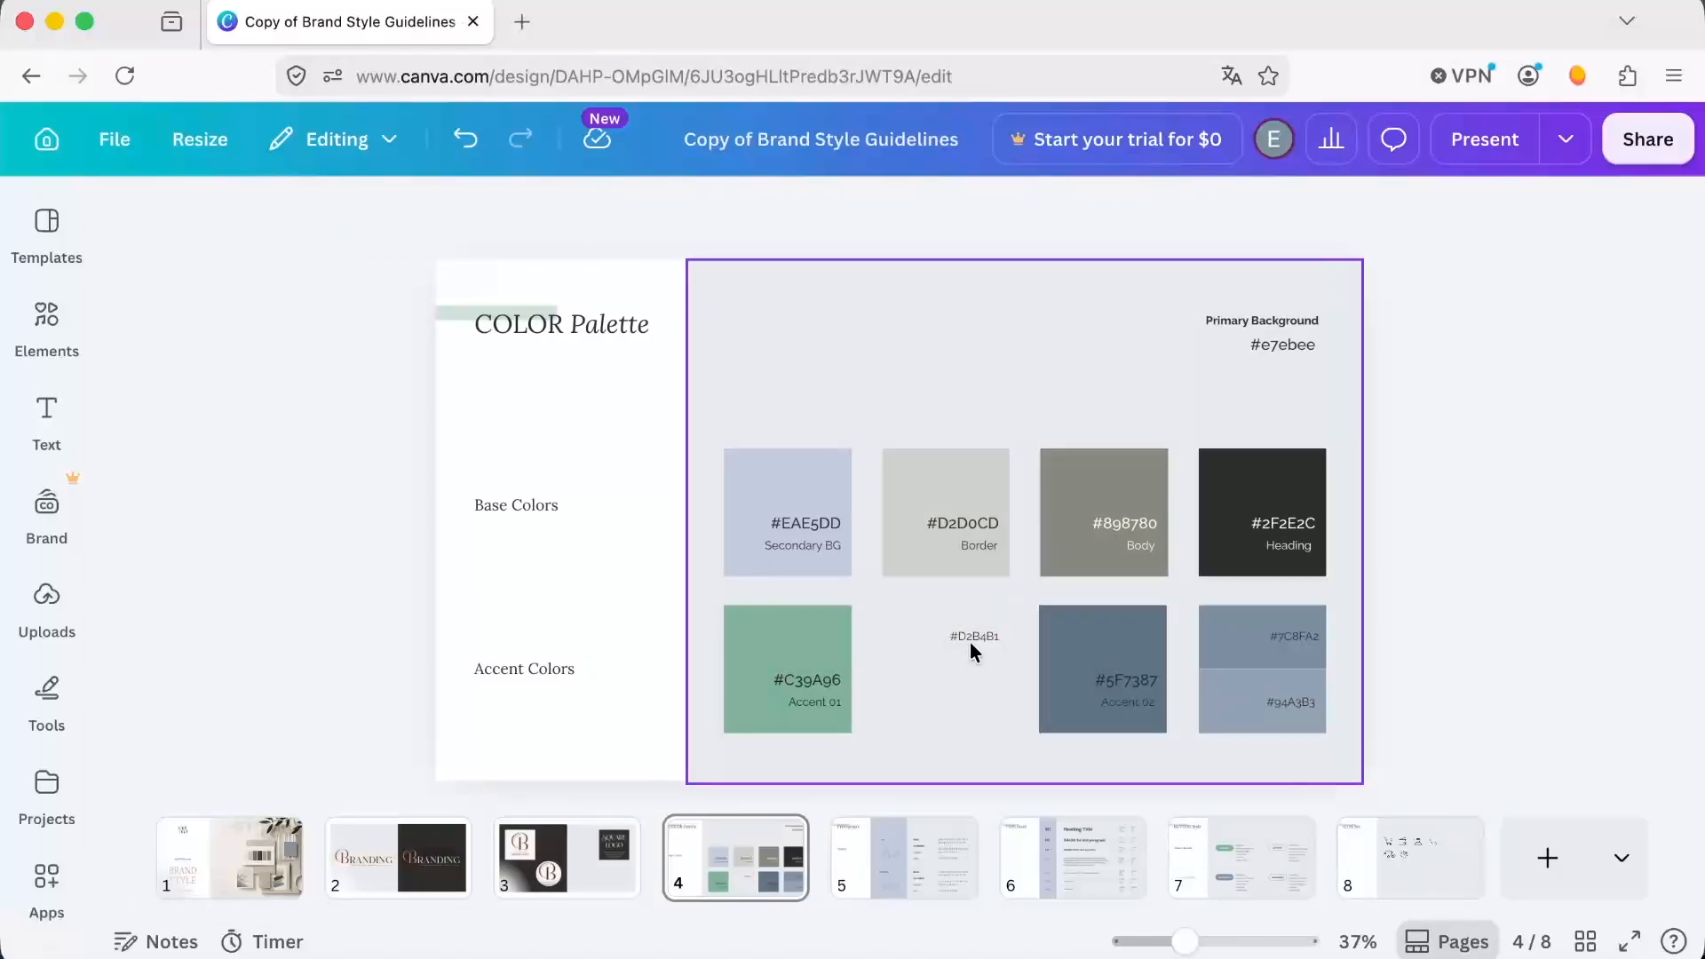
pyautogui.click(970, 638)
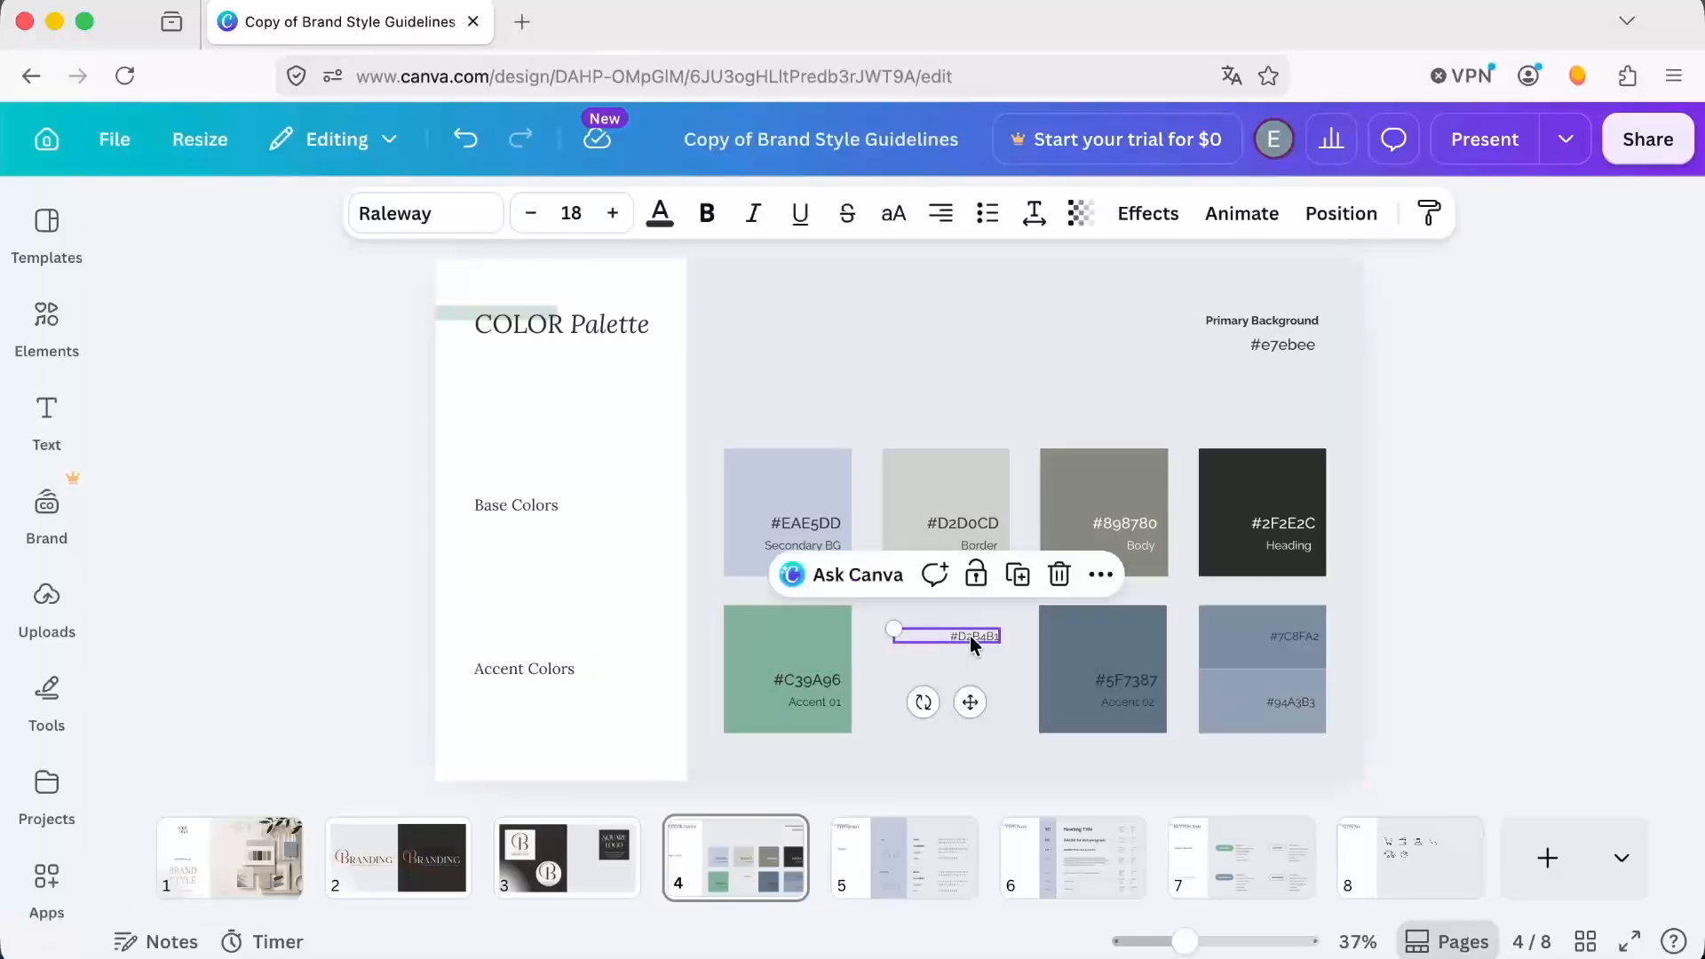
pyautogui.click(1059, 576)
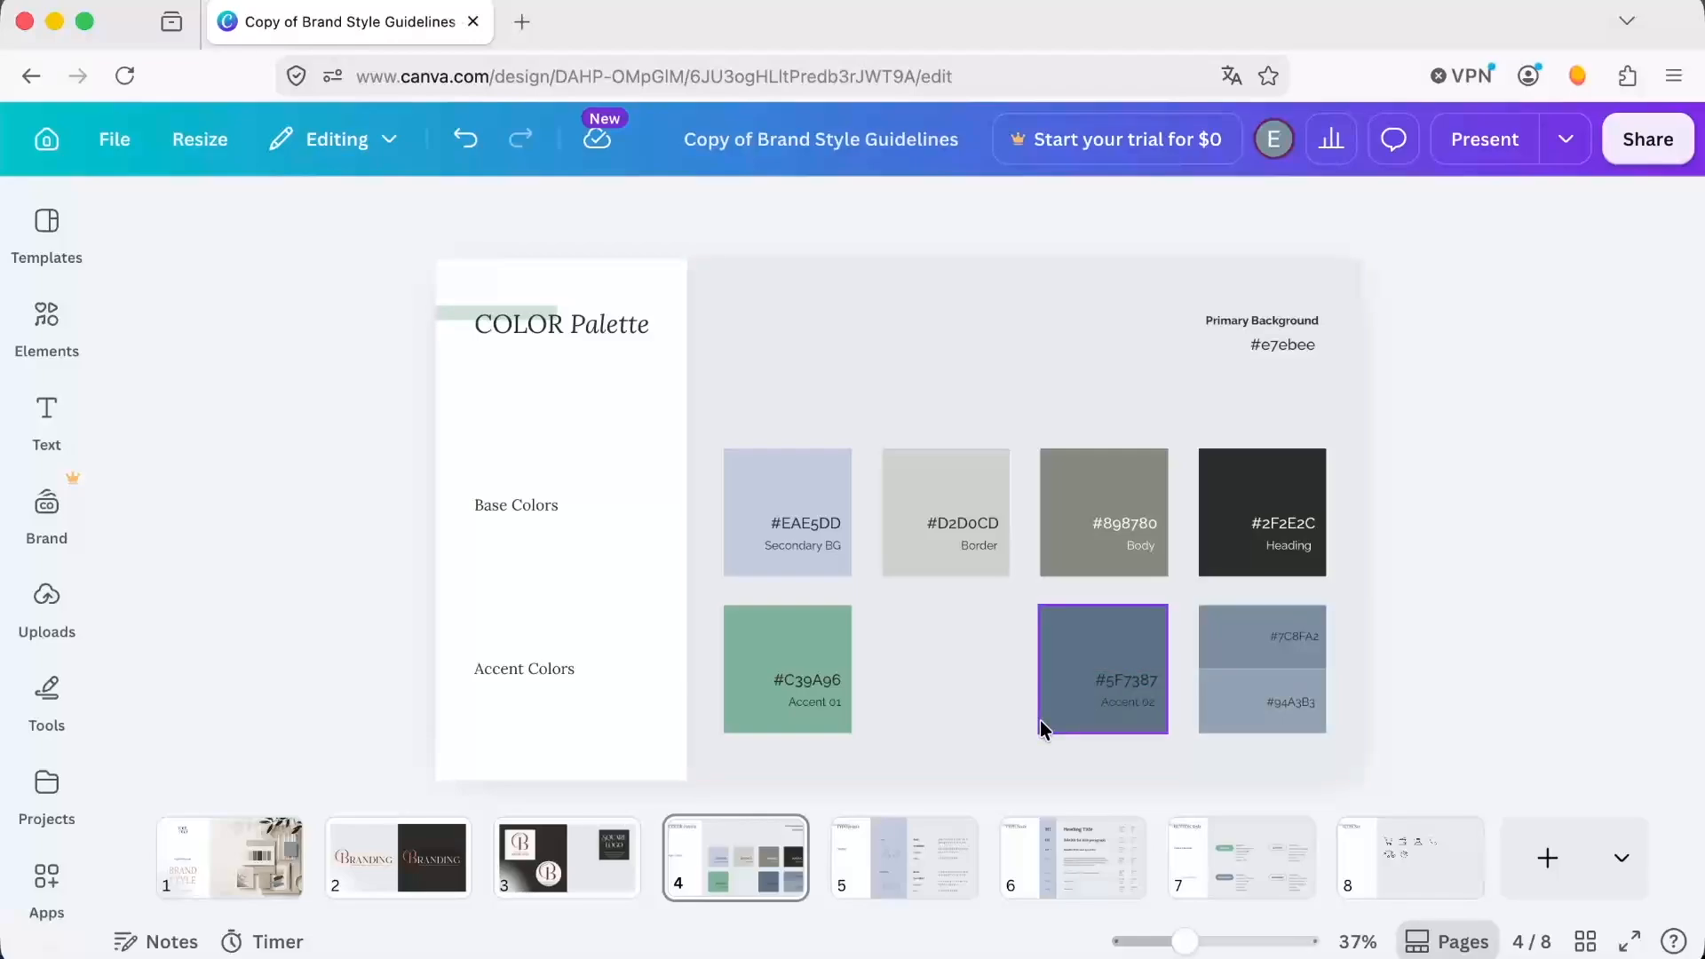
# On the page 5 typography sheet, replace the heading font name label with Anton.
pyautogui.click(897, 886)
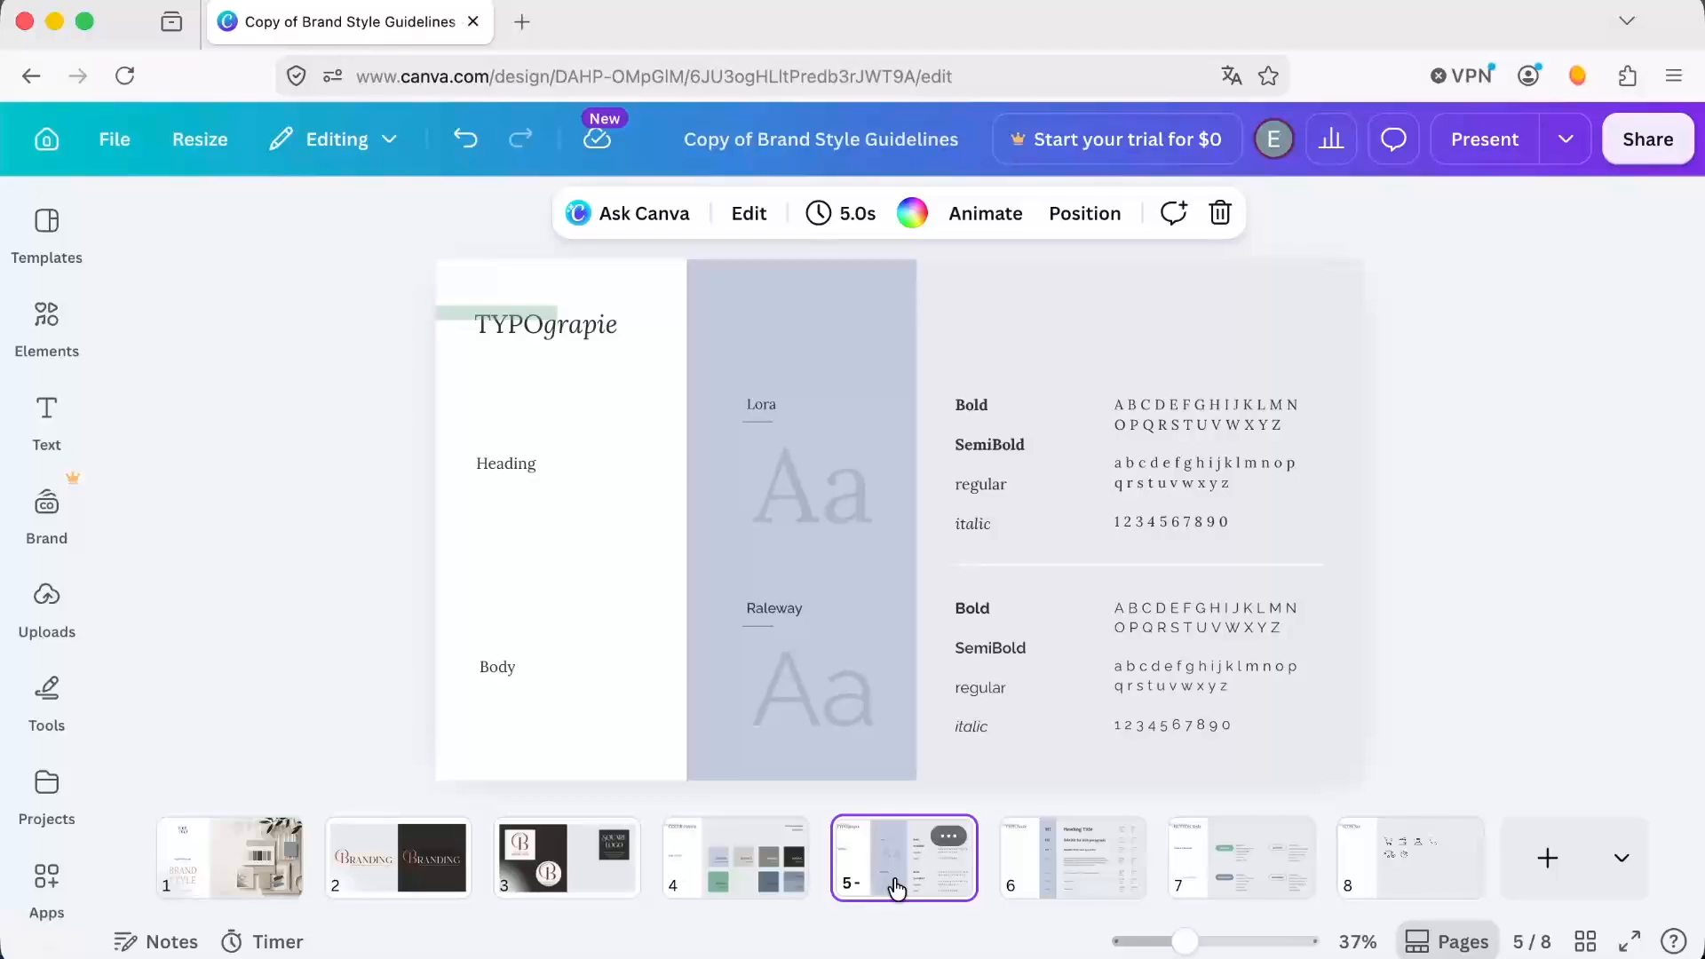
pyautogui.click(762, 402)
pyautogui.click(762, 401)
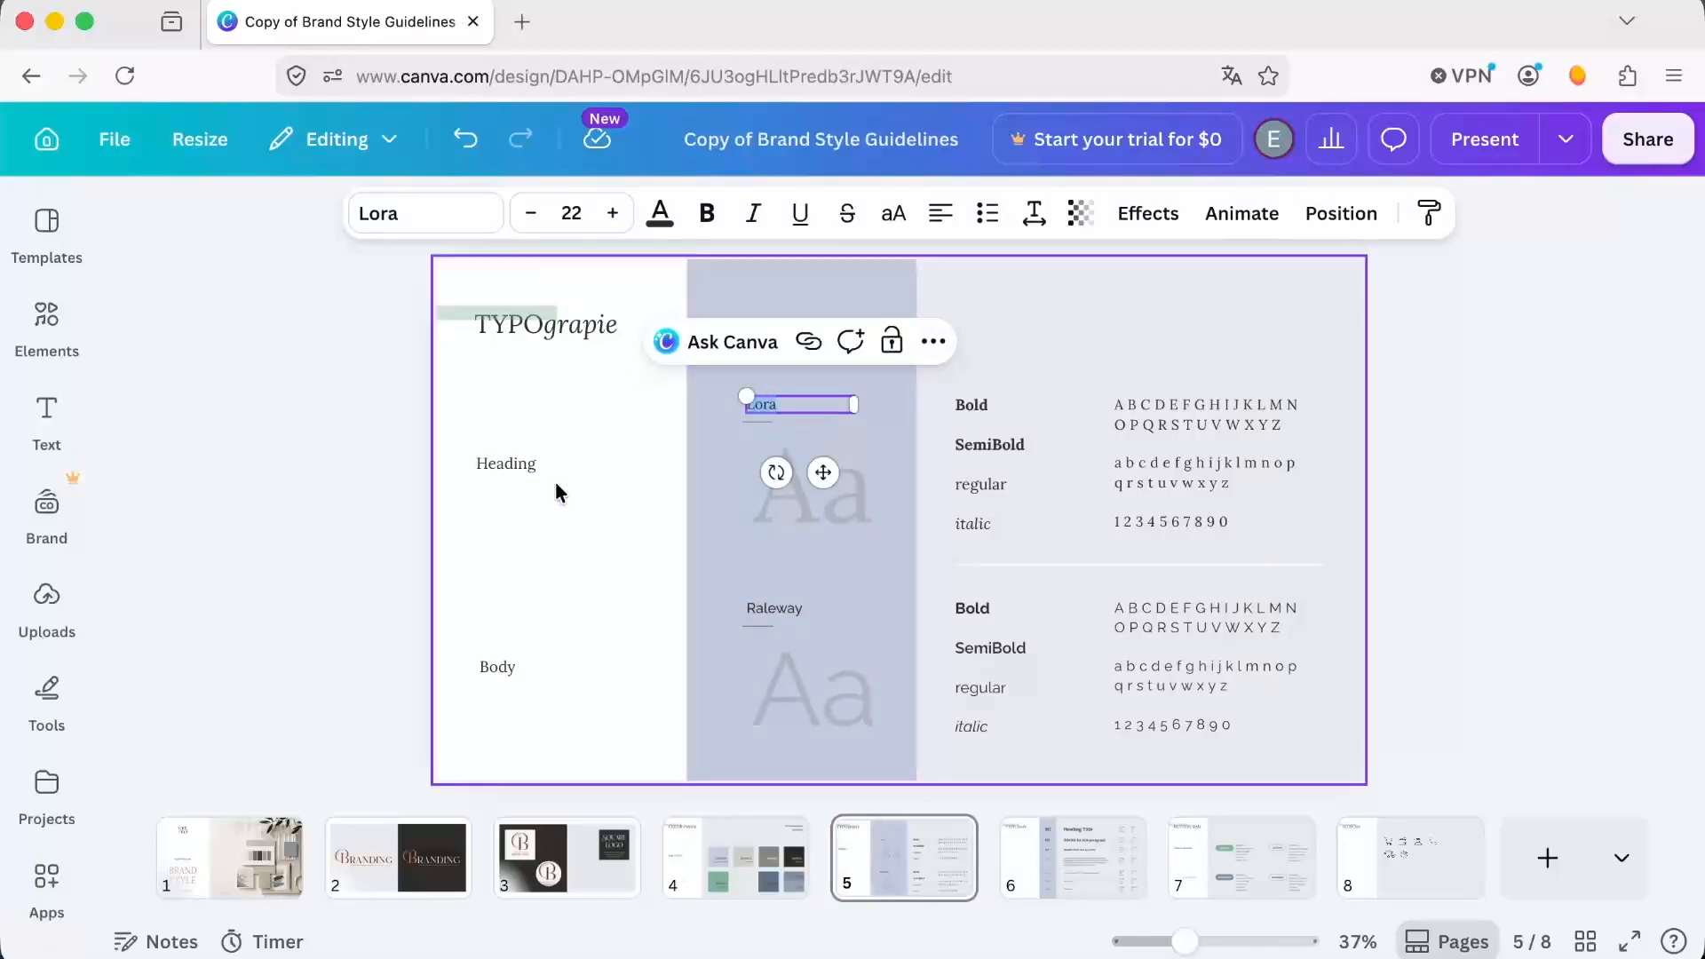
pyautogui.write('Anton')
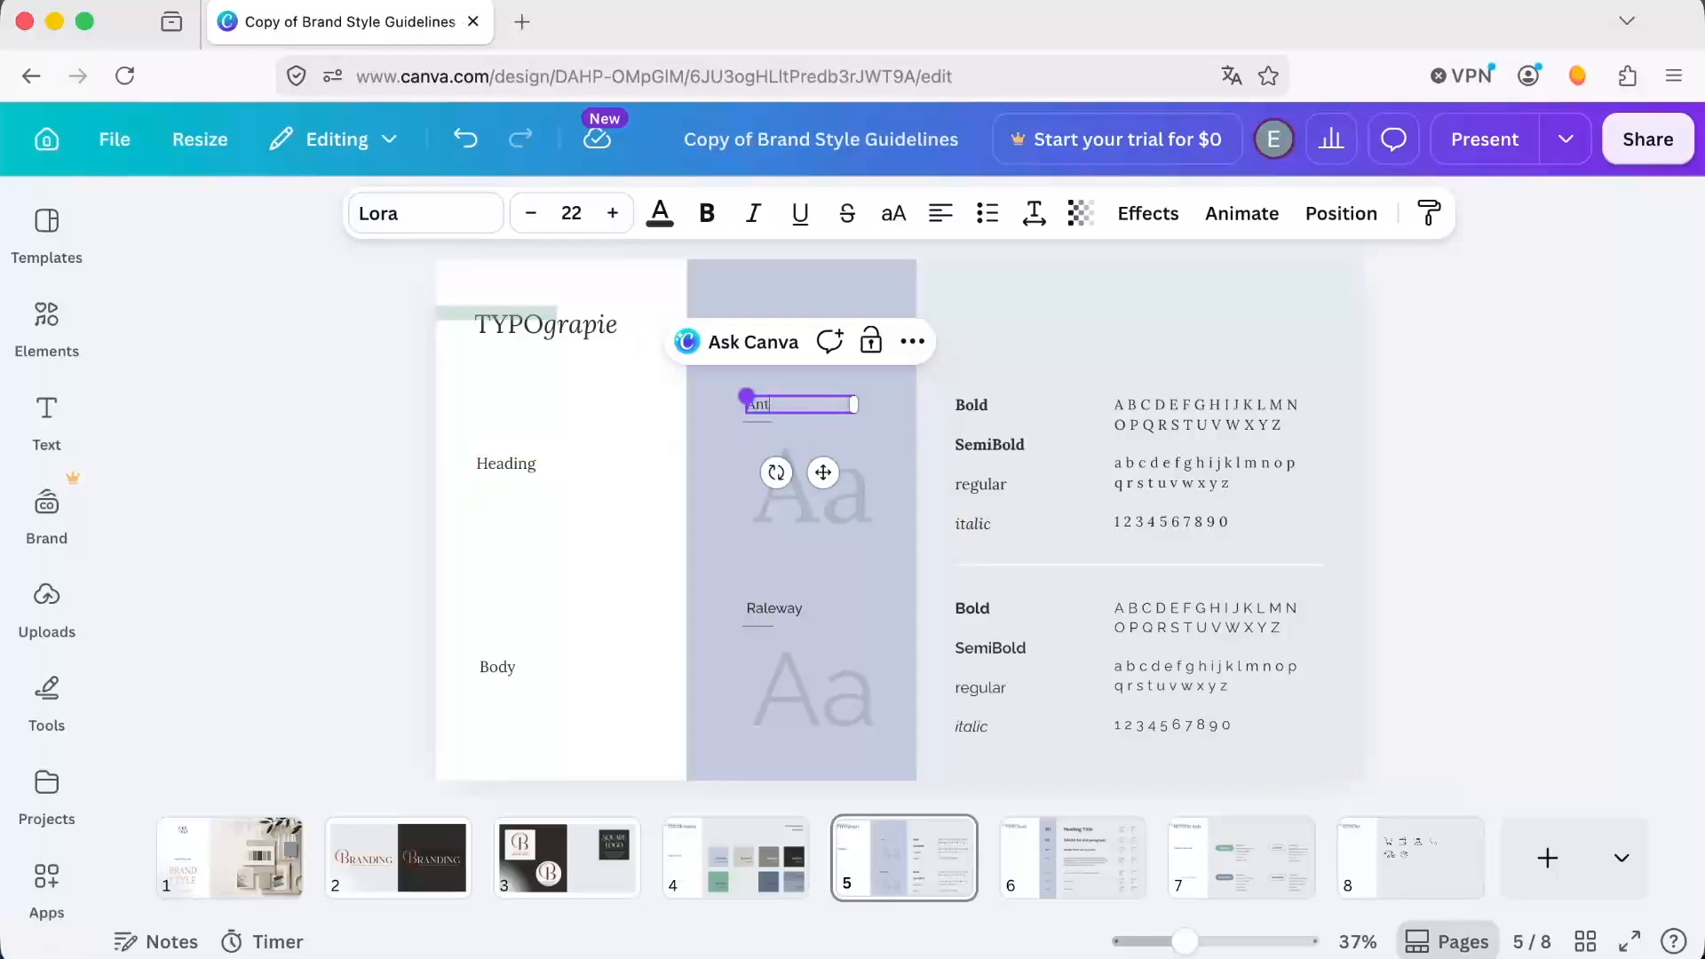
pyautogui.doubleClick(768, 405)
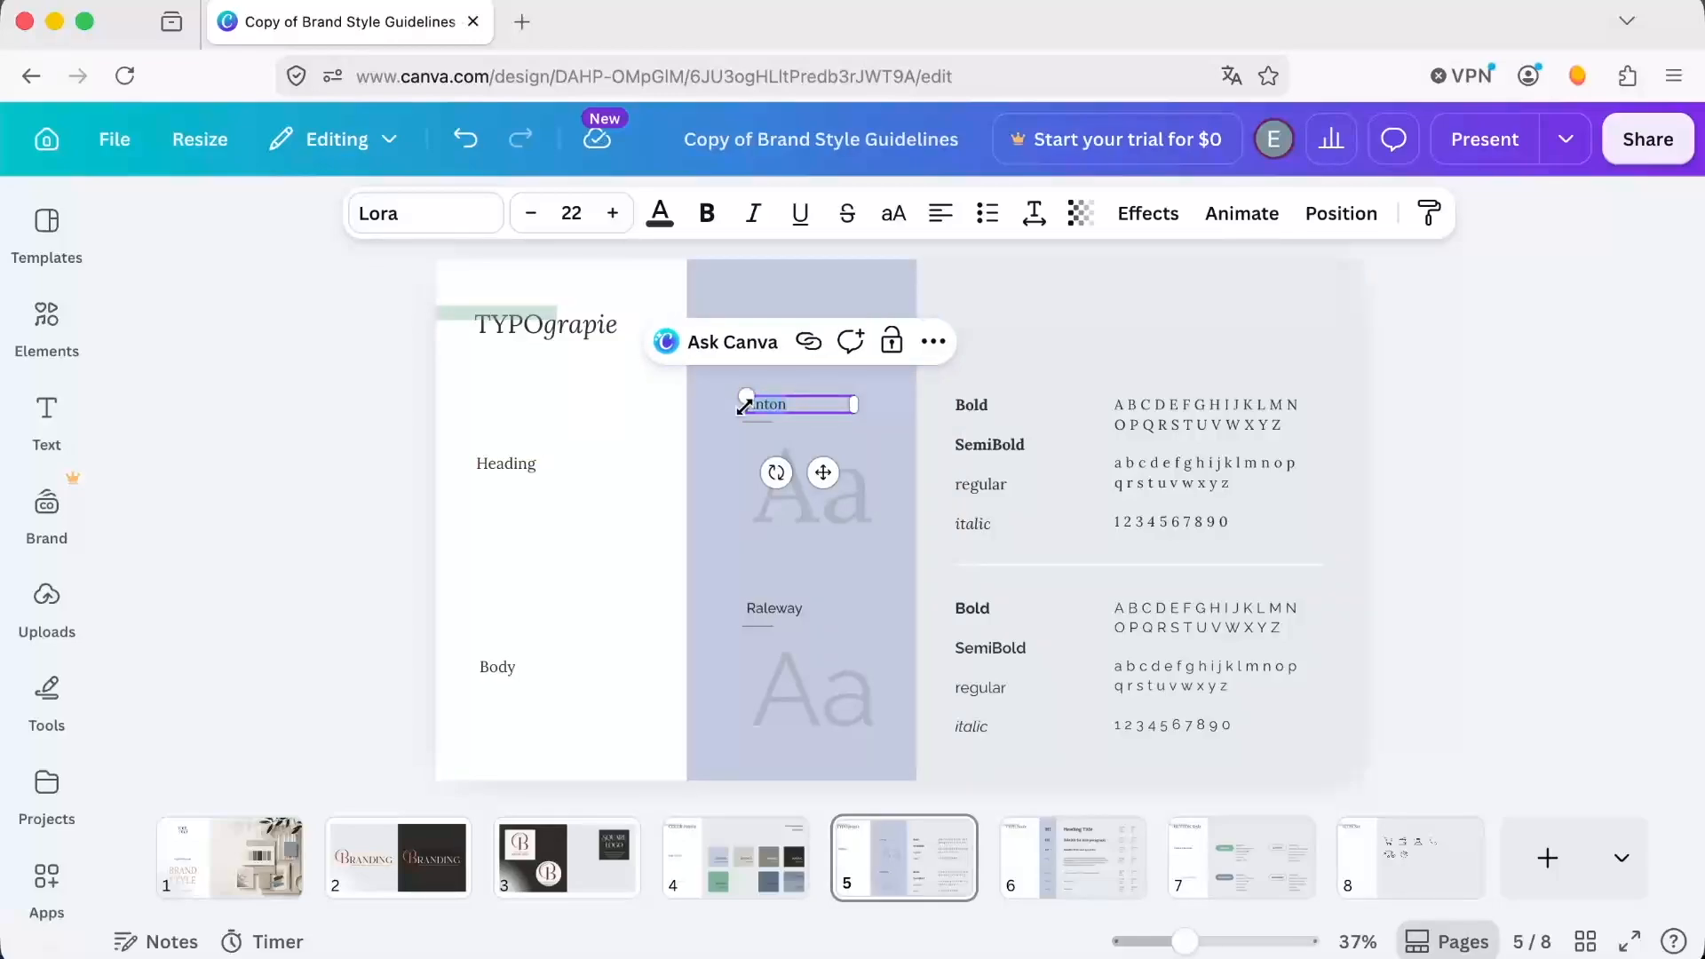
# Set the heading "Aa" sample's font to Anton and replace Lora with it on all pages.
pyautogui.click(848, 471)
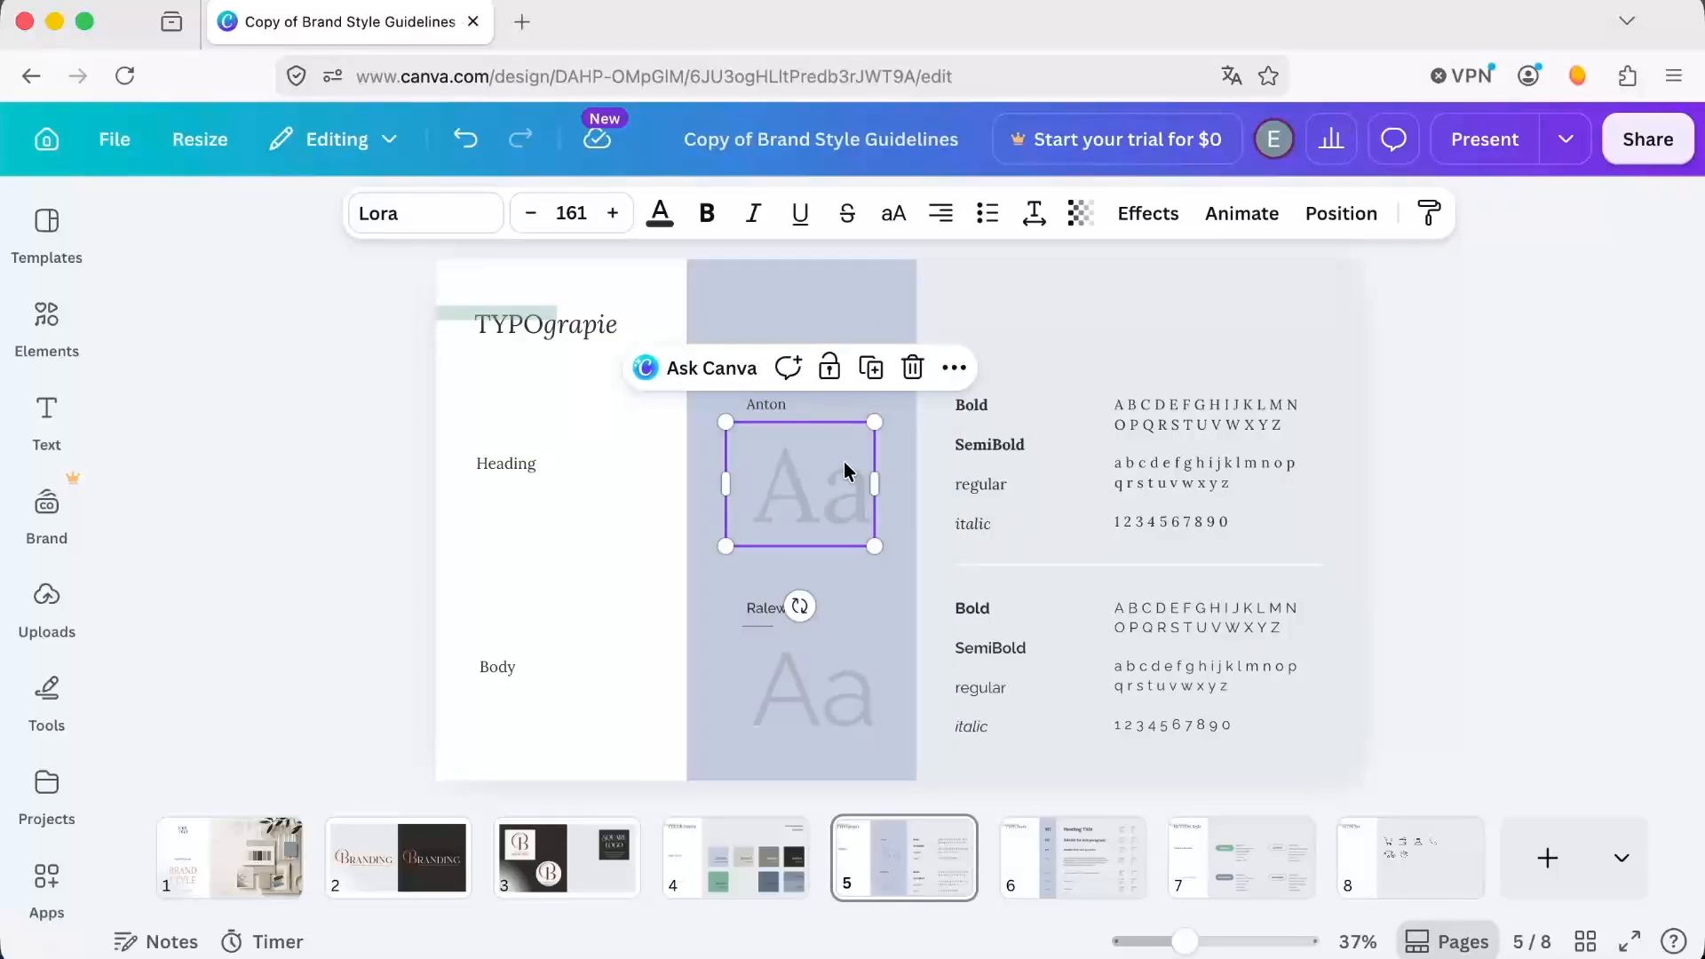
pyautogui.click(435, 213)
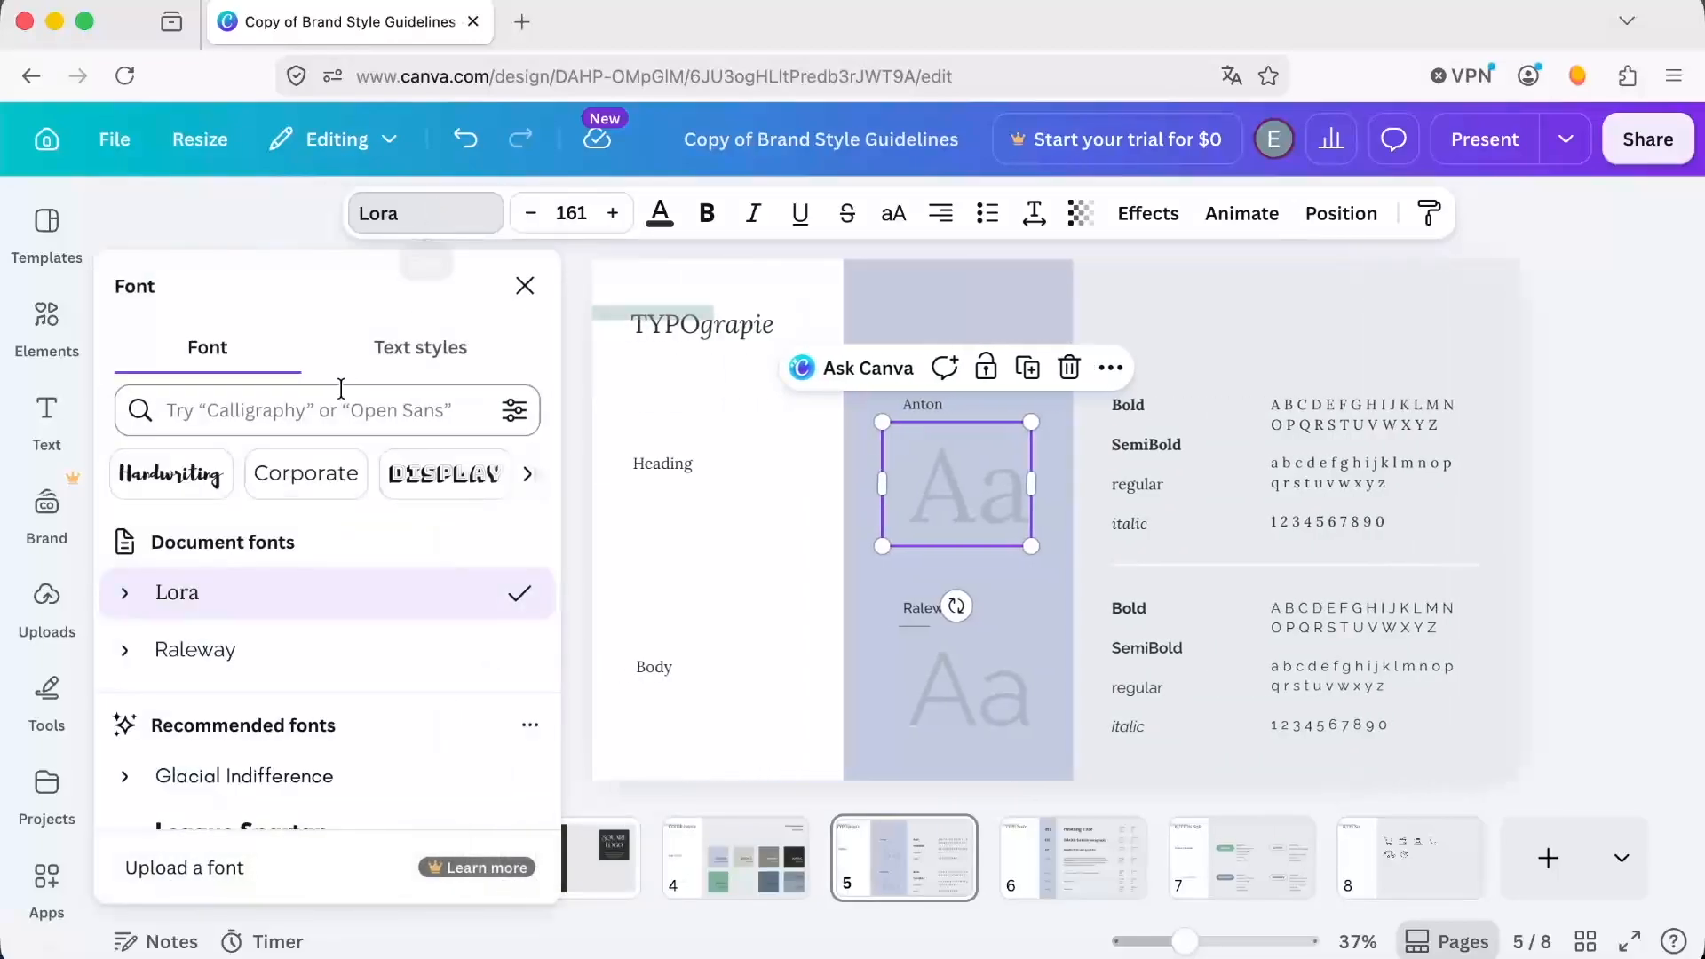
pyautogui.click(299, 410)
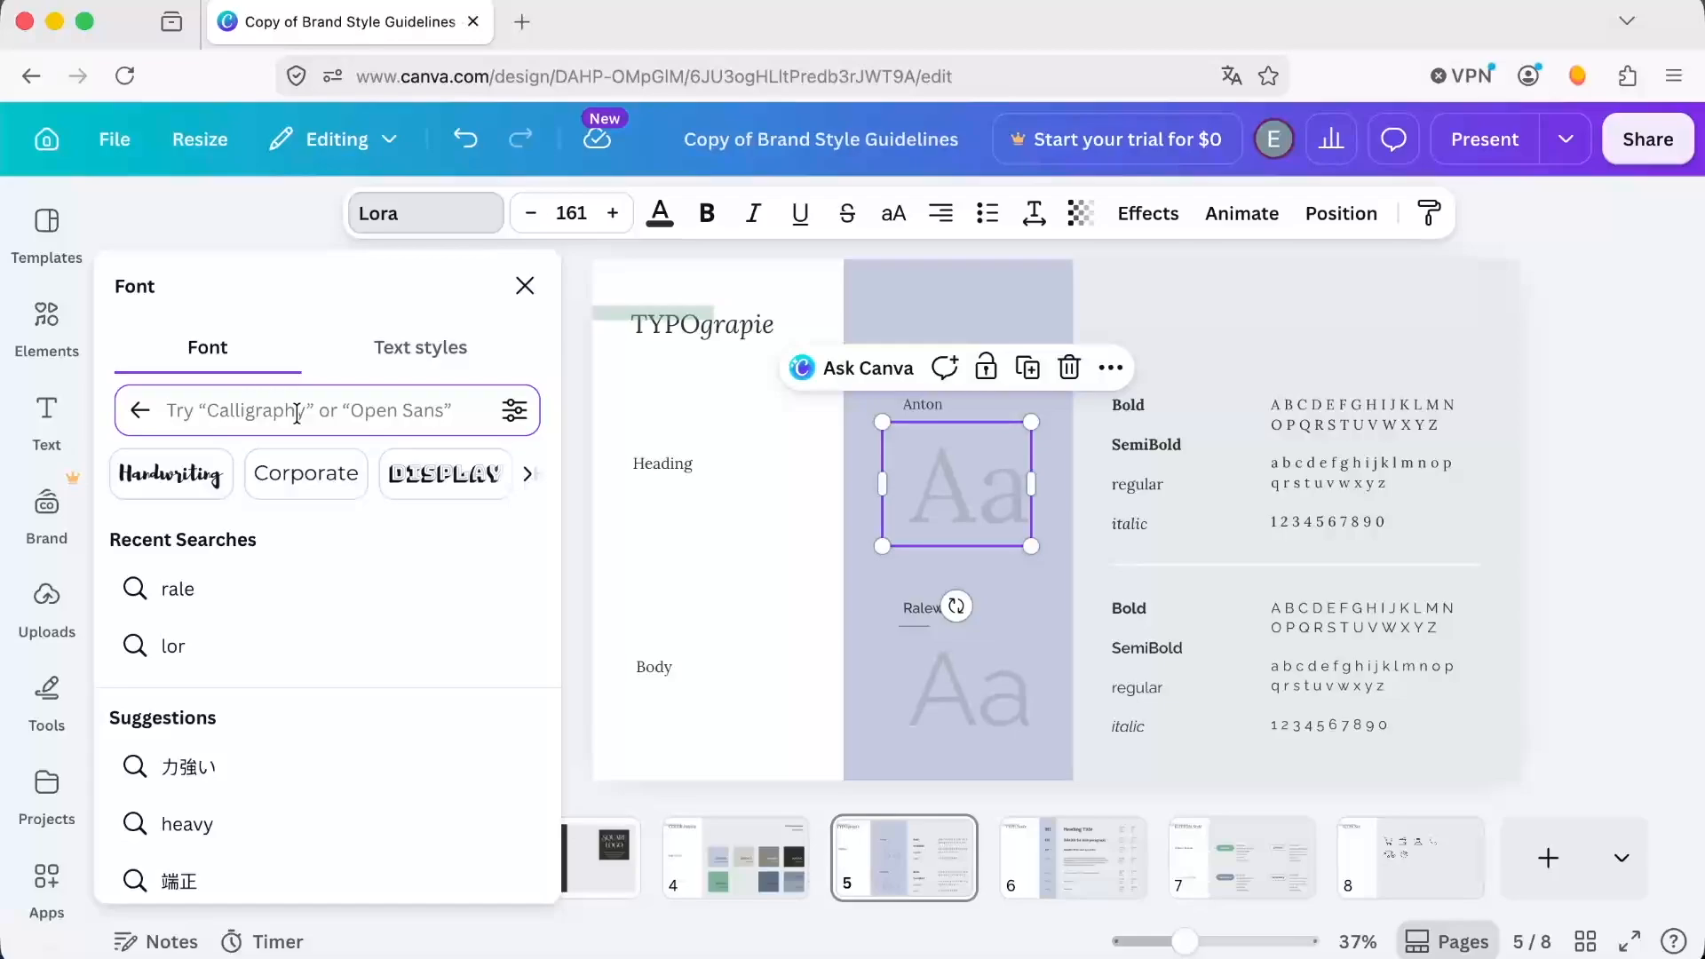
pyautogui.write('nton')
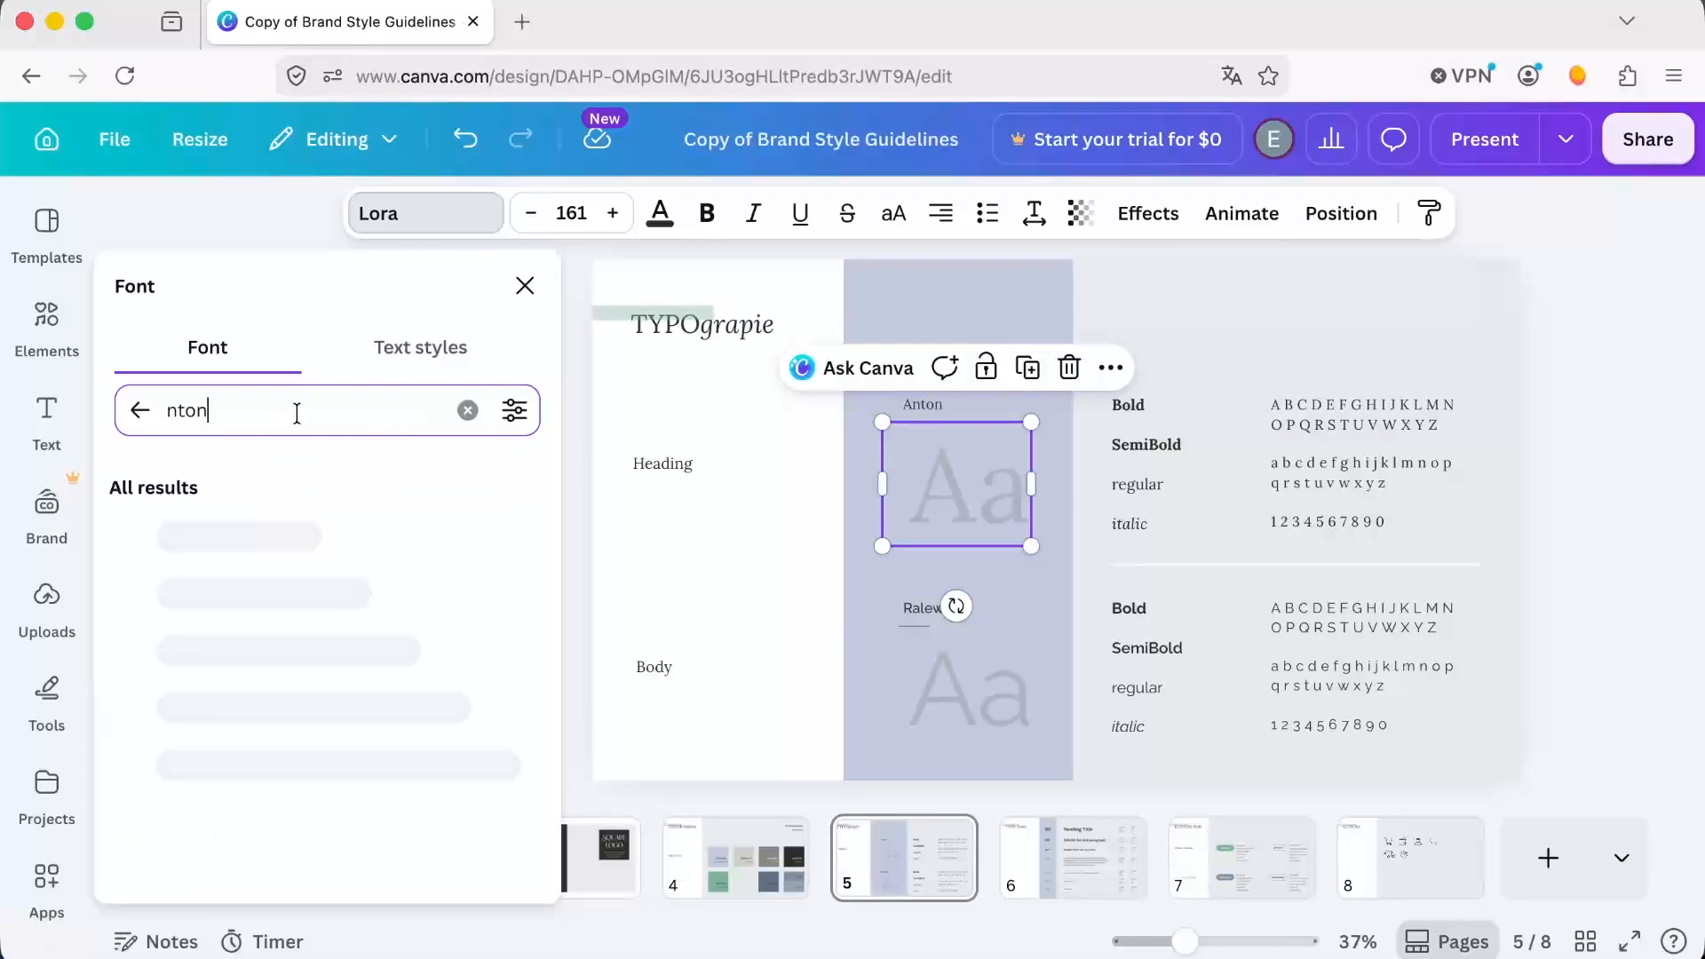
pyautogui.write('a')
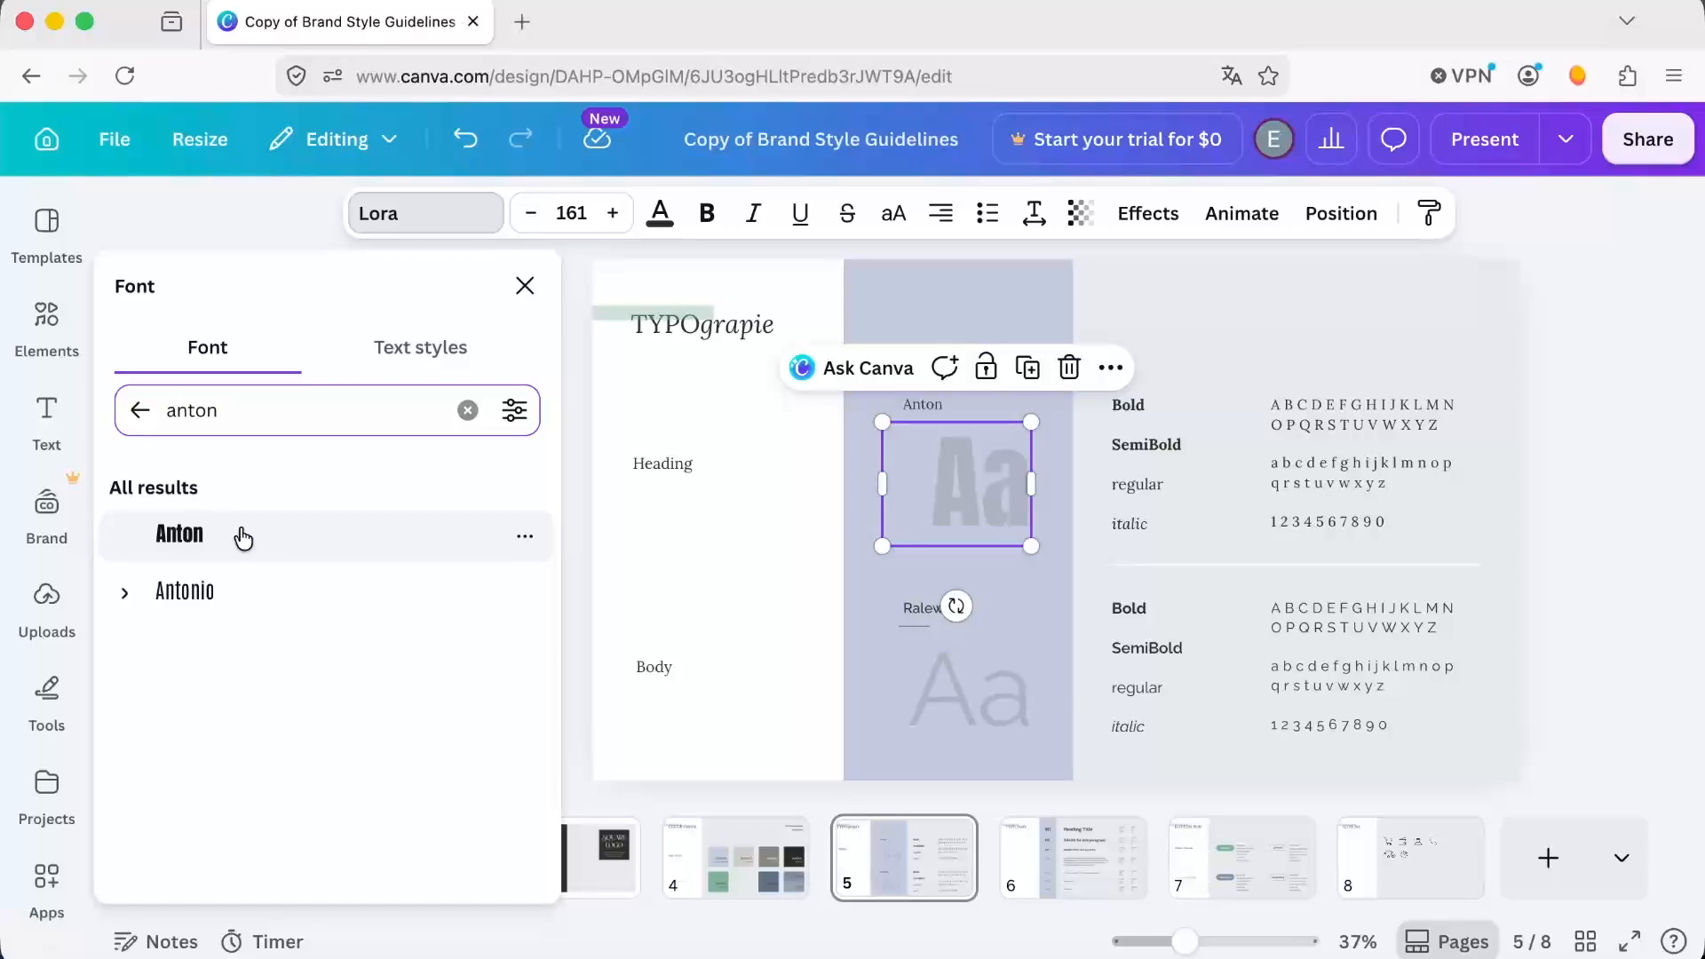
pyautogui.click(242, 537)
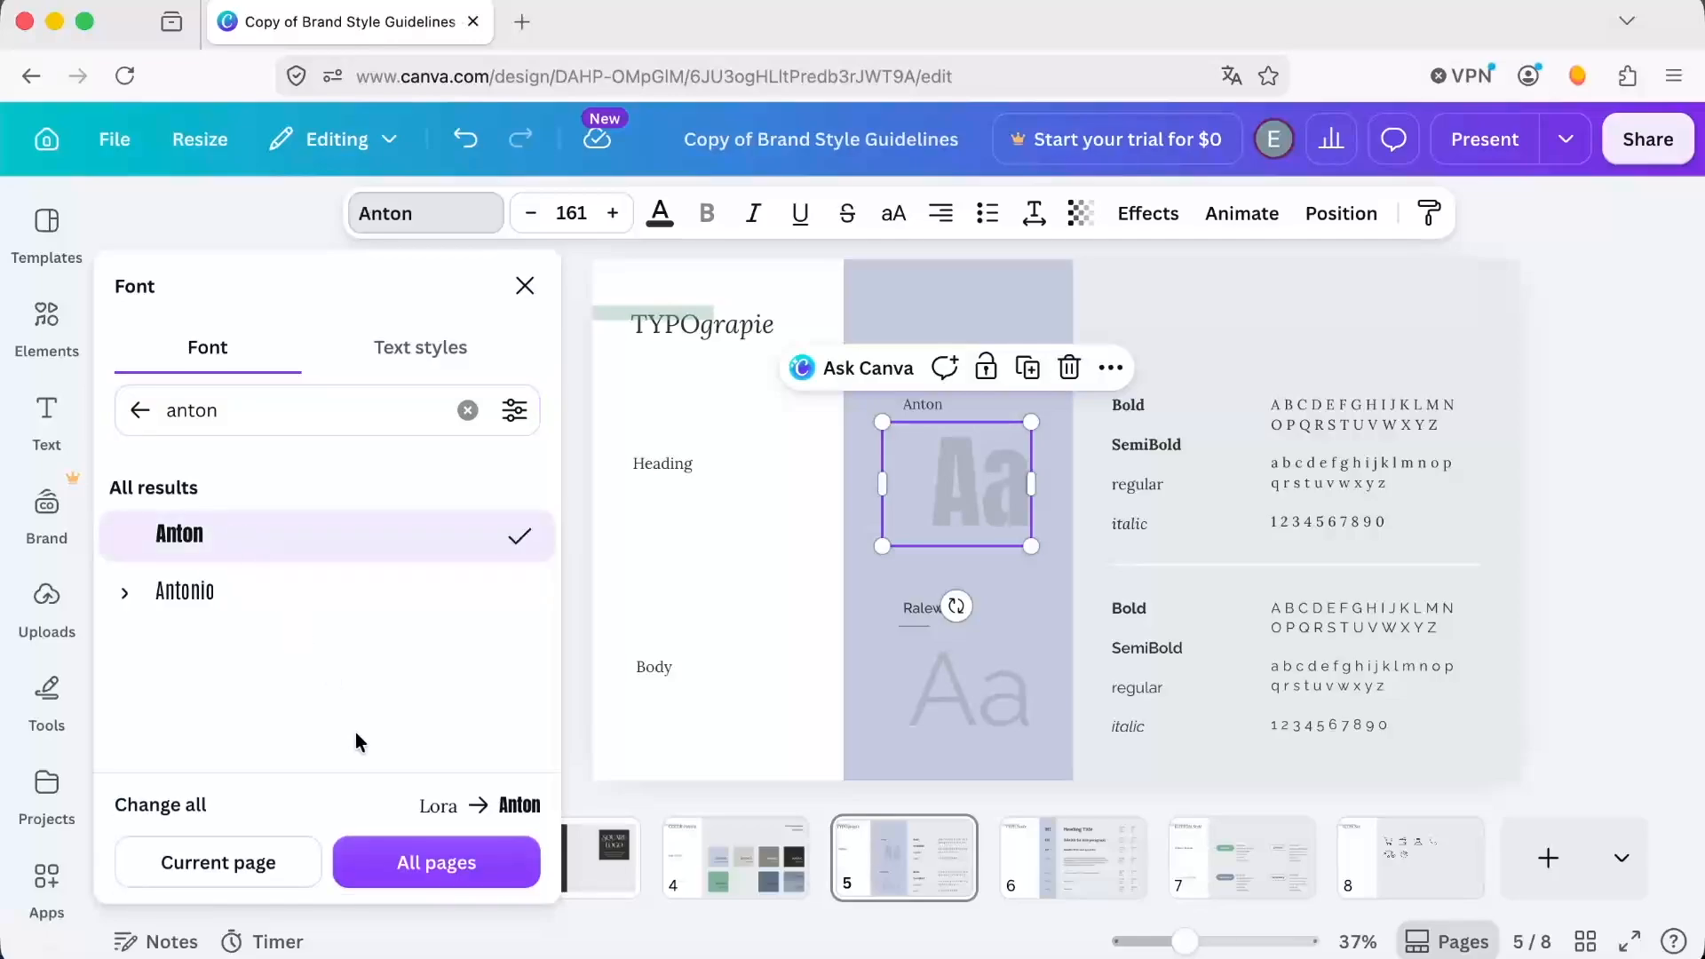
pyautogui.click(412, 859)
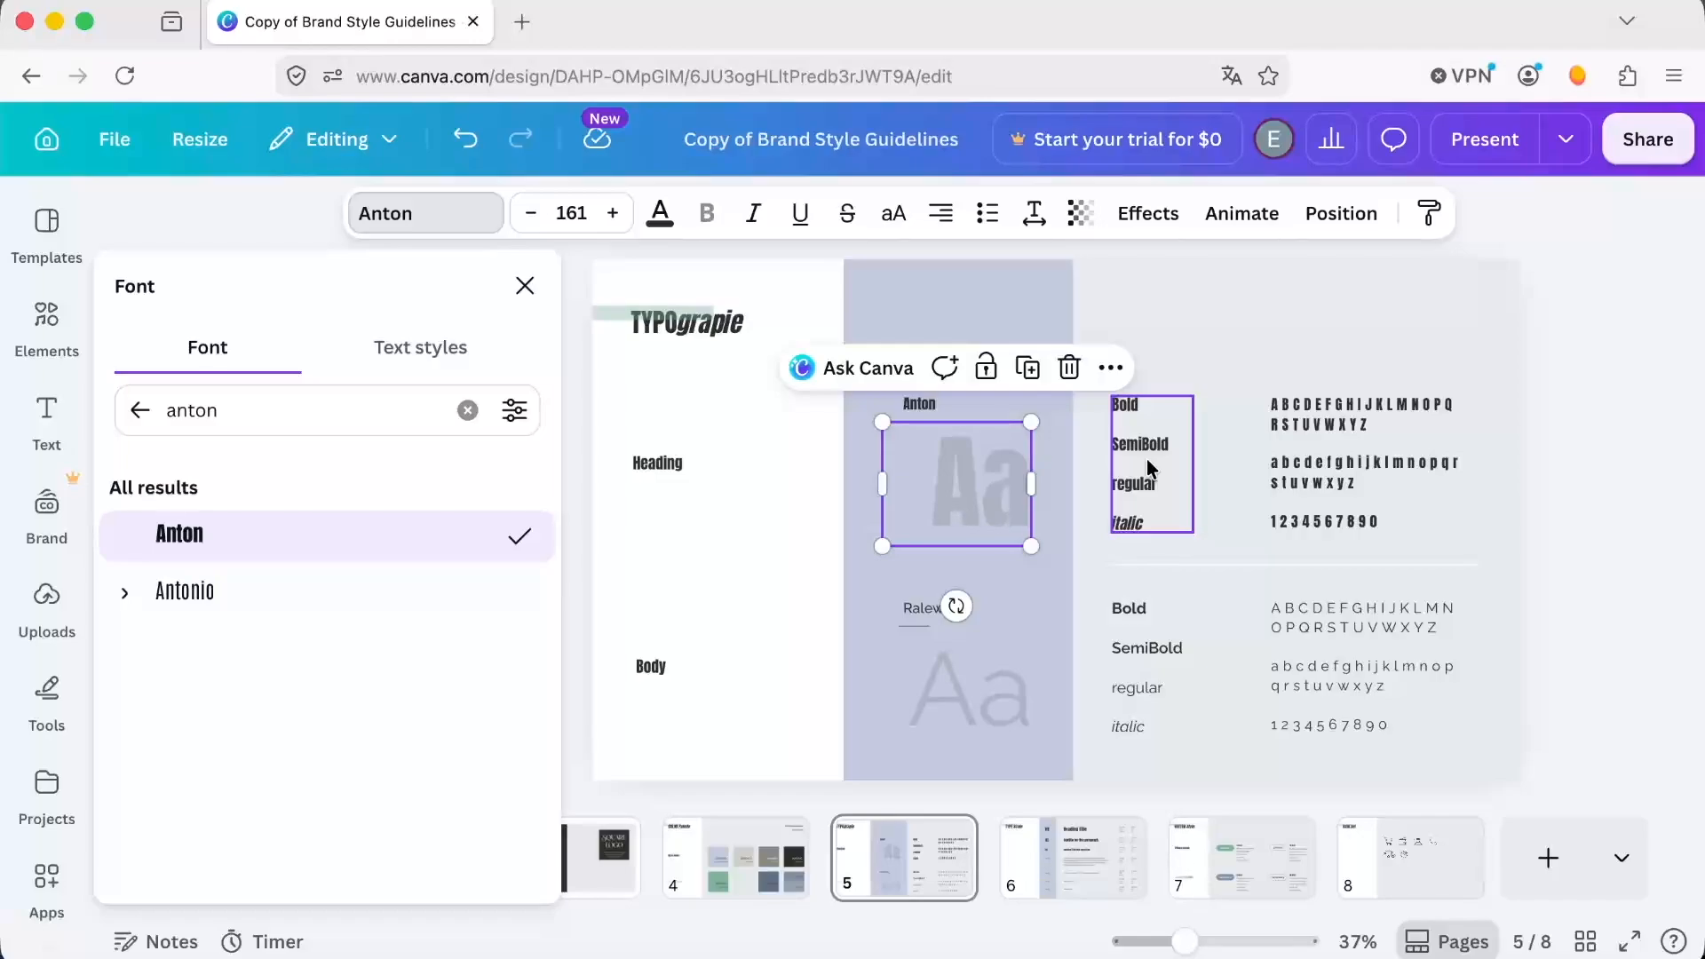
# Set the body "Aa" sample's font to Arvo and replace Raleway with it on all pages.
pyautogui.click(927, 609)
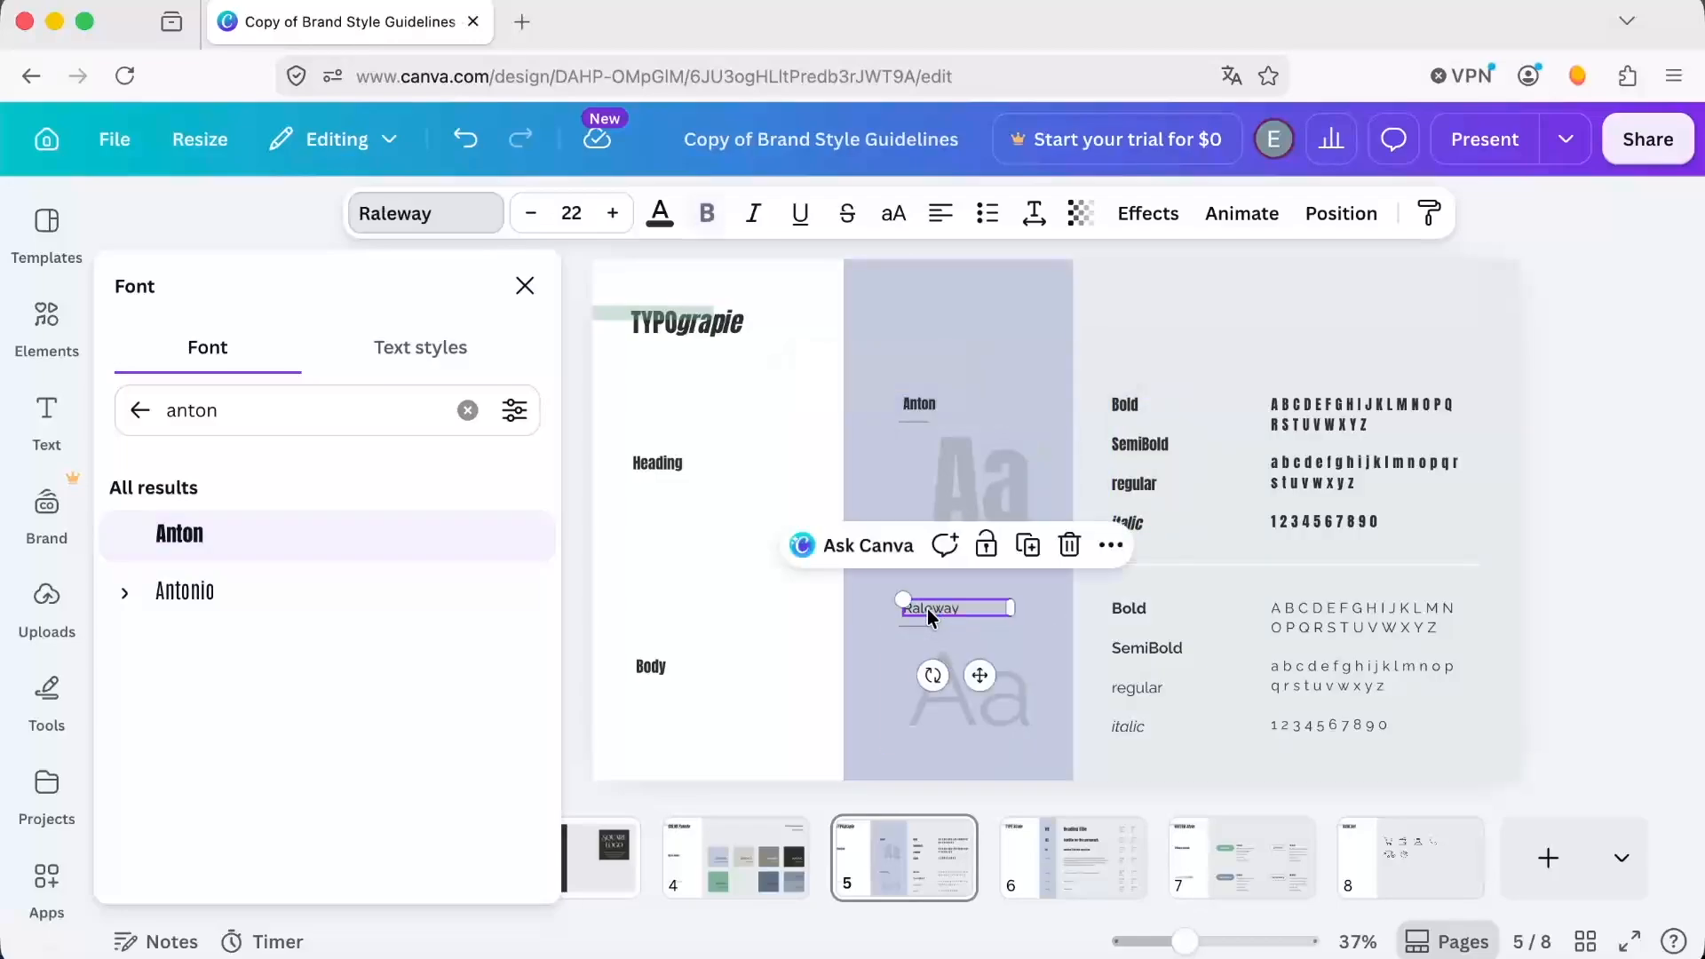
pyautogui.doubleClick(927, 609)
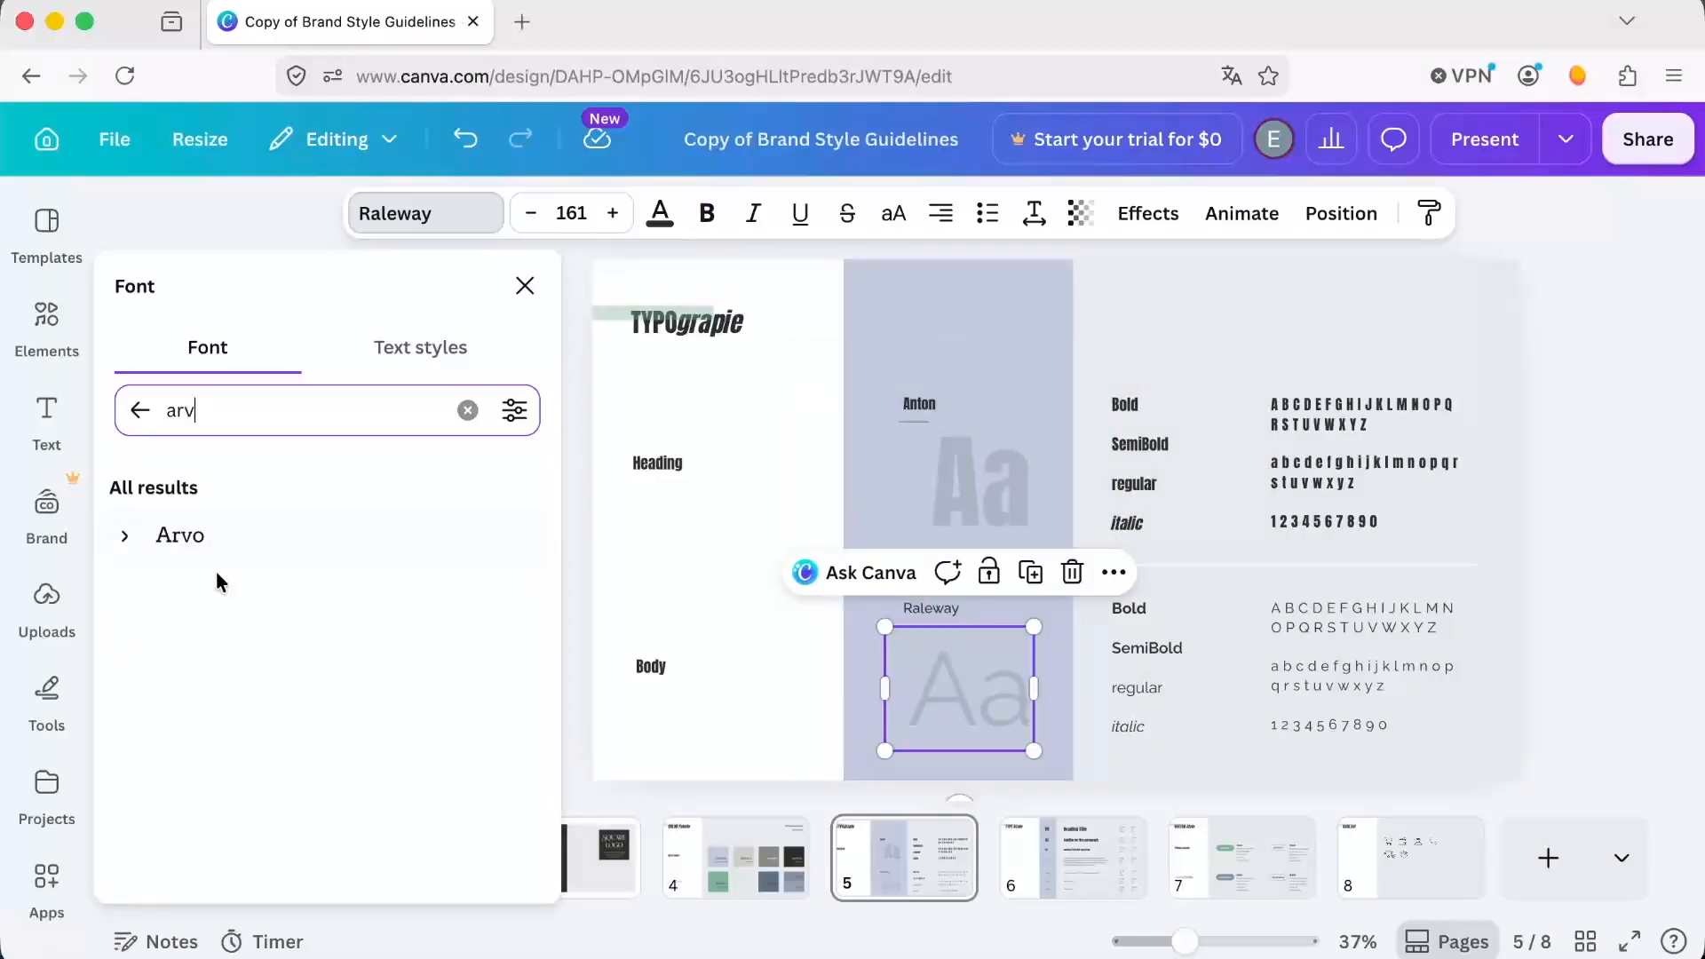
pyautogui.click(190, 552)
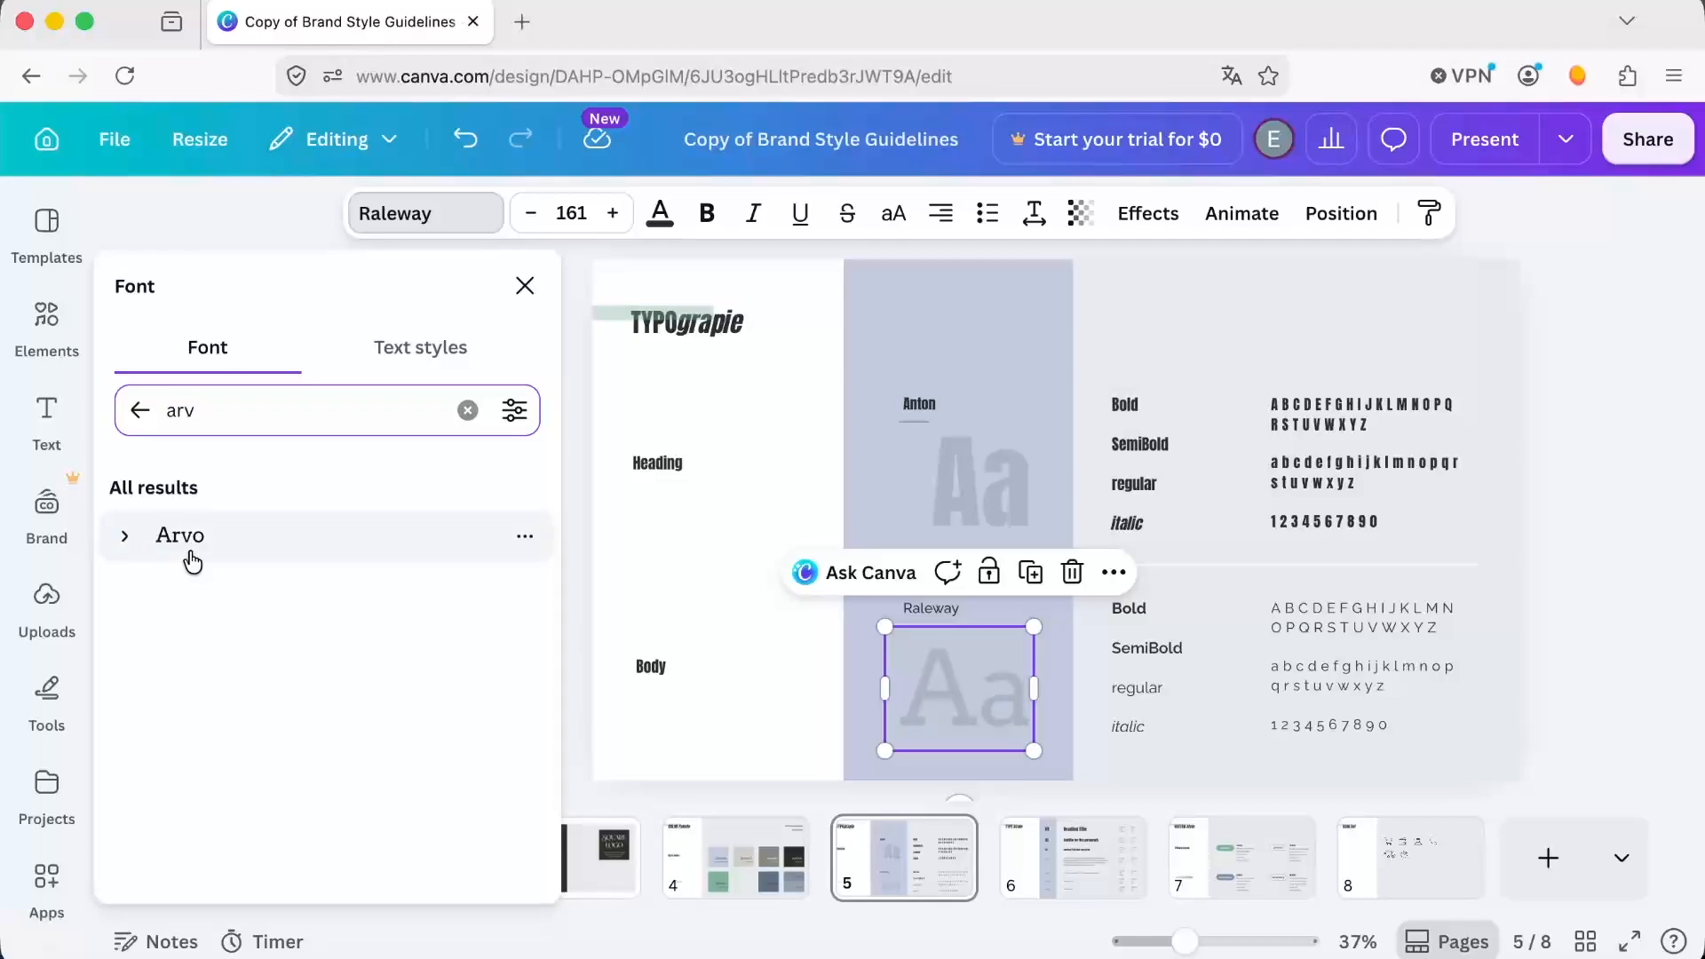
pyautogui.click(191, 559)
pyautogui.click(404, 866)
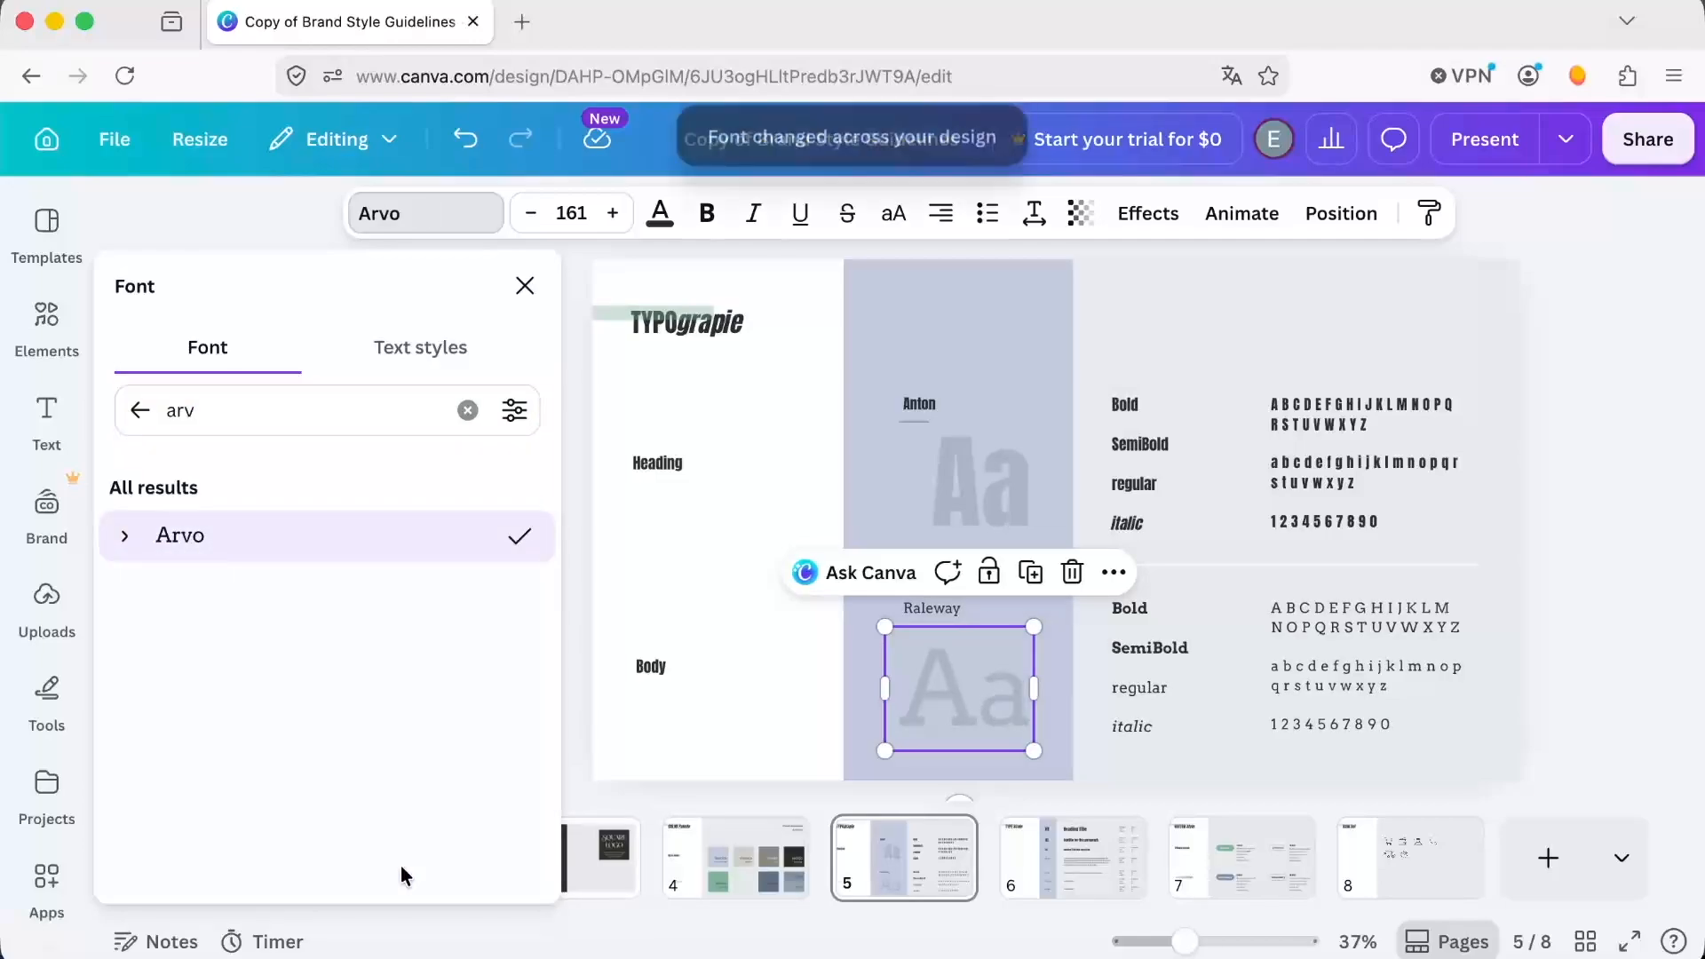
# Replace the body font name label on page 5 with Arvo.
pyautogui.click(936, 607)
pyautogui.doubleClick(939, 608)
pyautogui.write('Arvo')
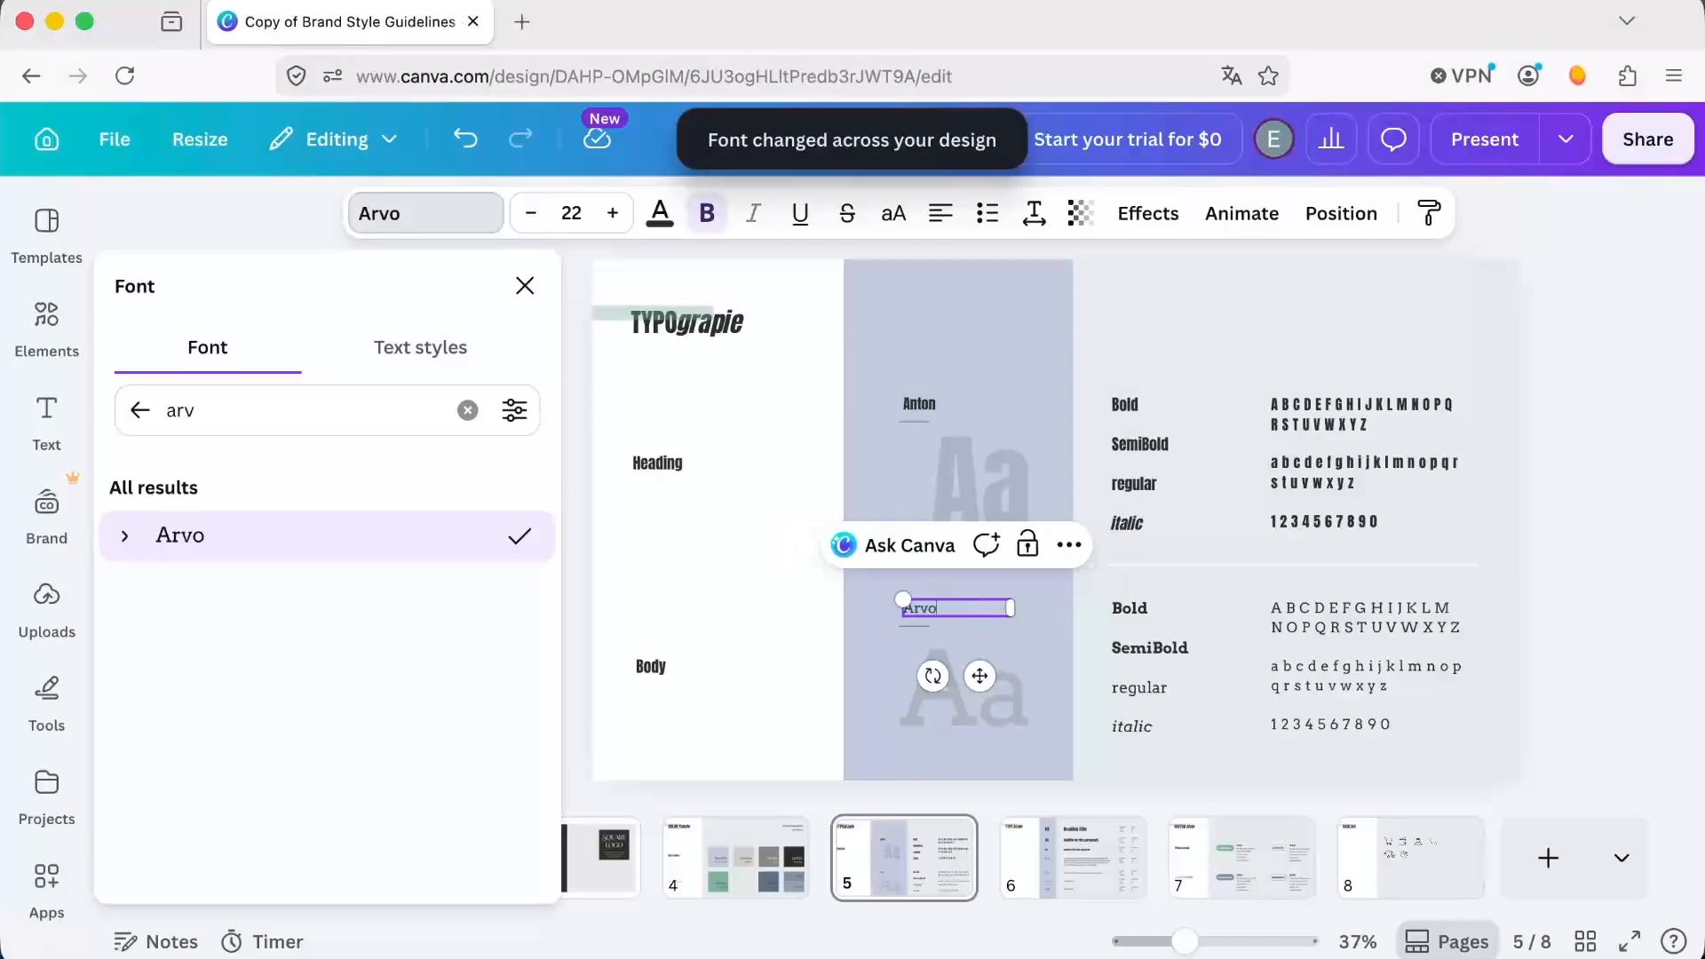
pyautogui.click(1666, 628)
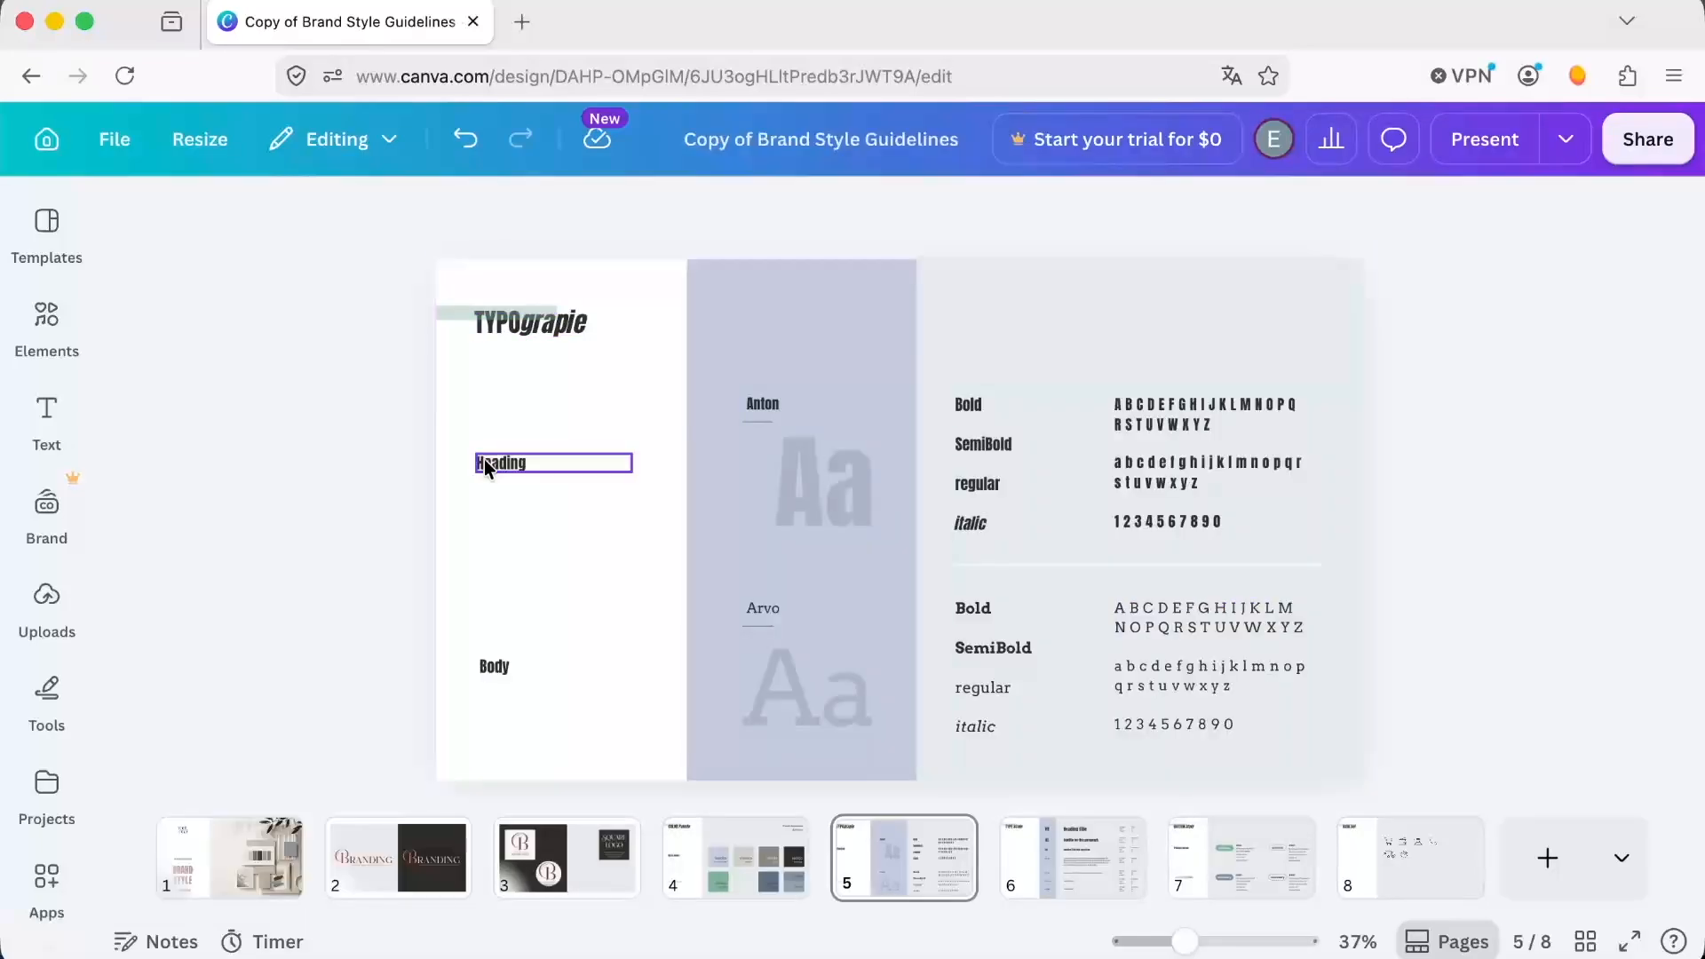
# Recolor the "Brand Style Guidelines" title text on the page 1 cover to gray blue #7f91a8.
pyautogui.click(1096, 847)
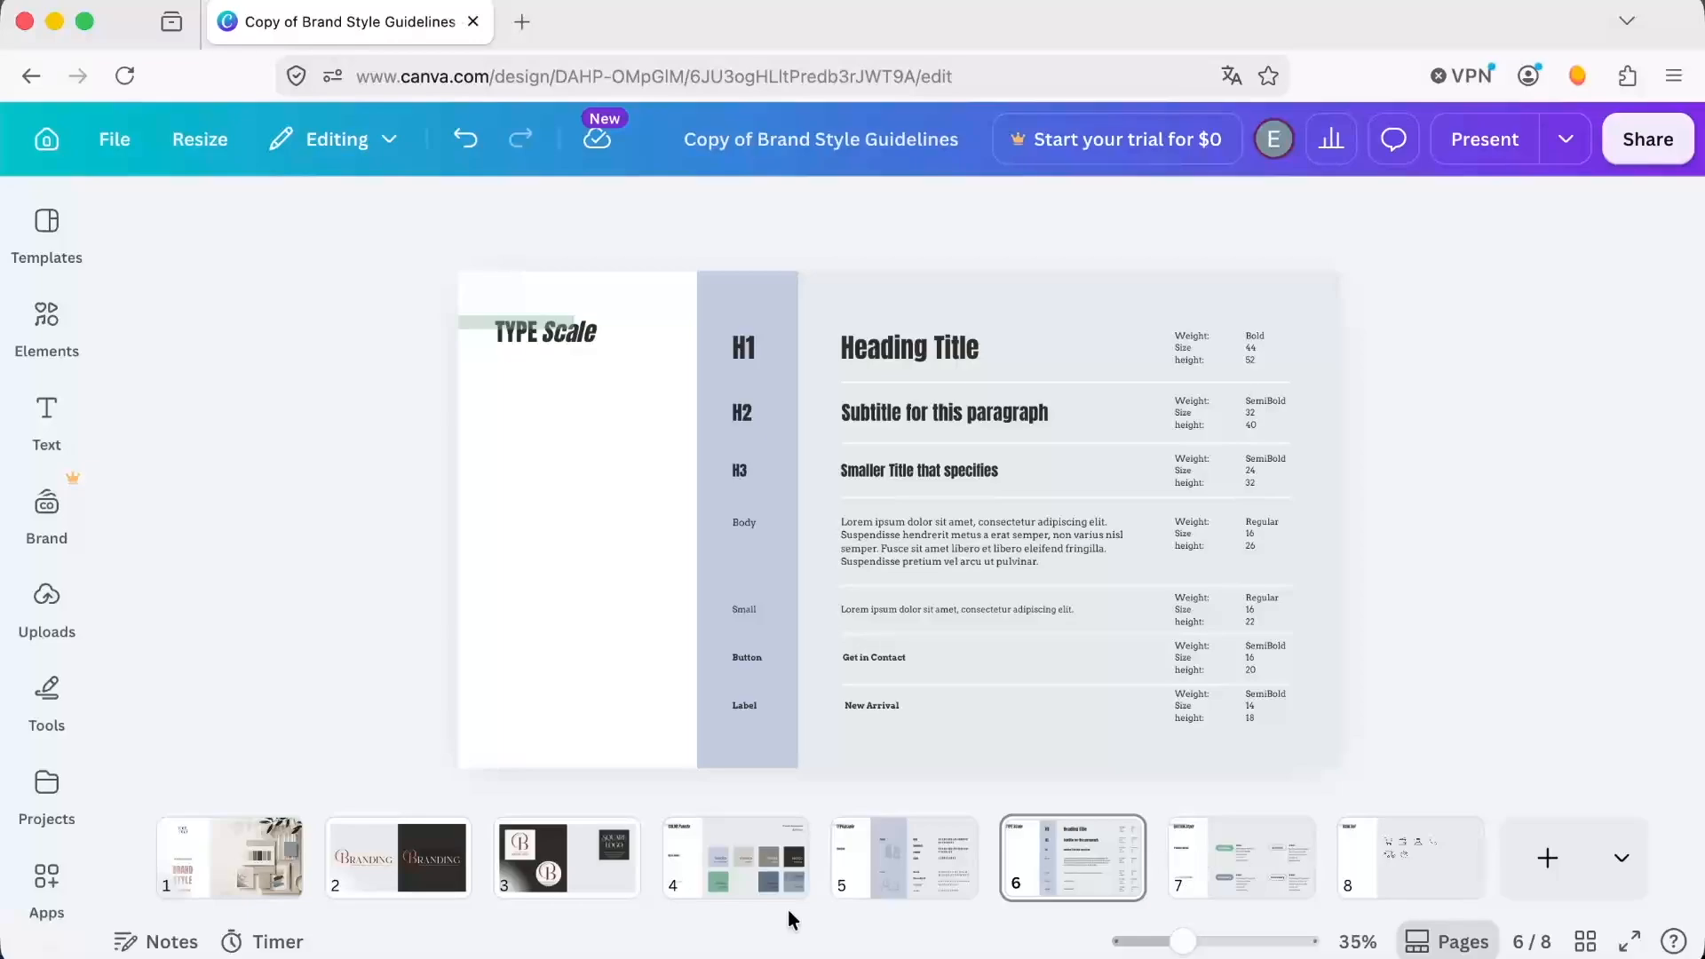
pyautogui.click(182, 885)
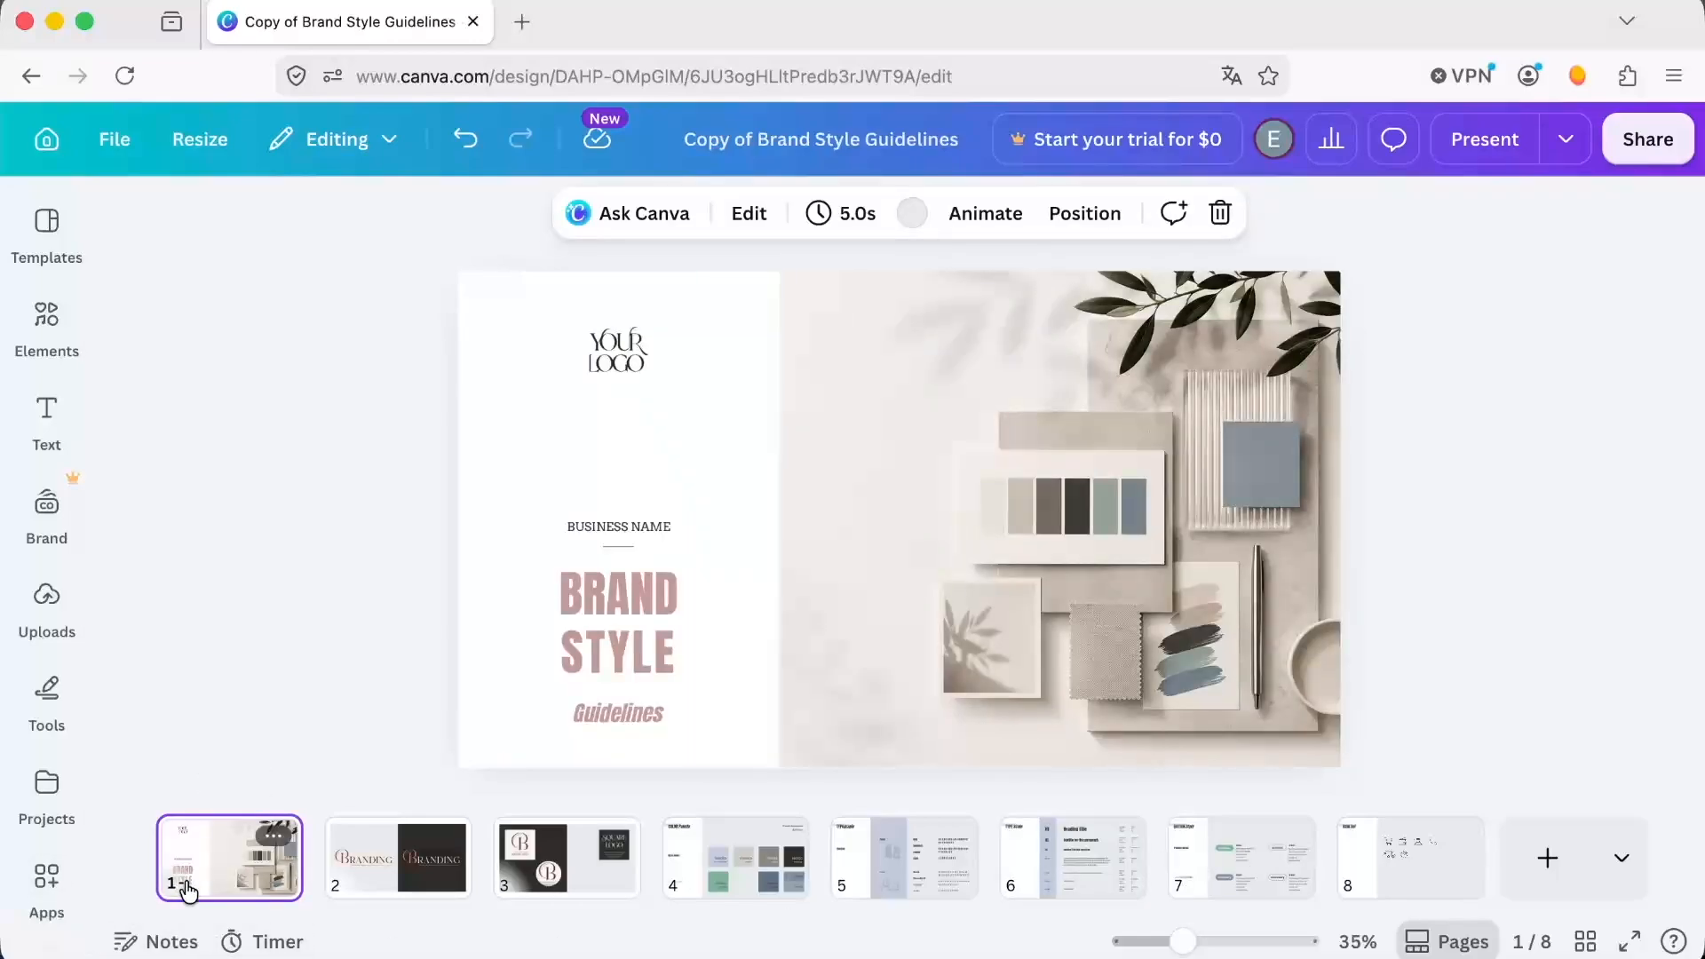
pyautogui.click(634, 623)
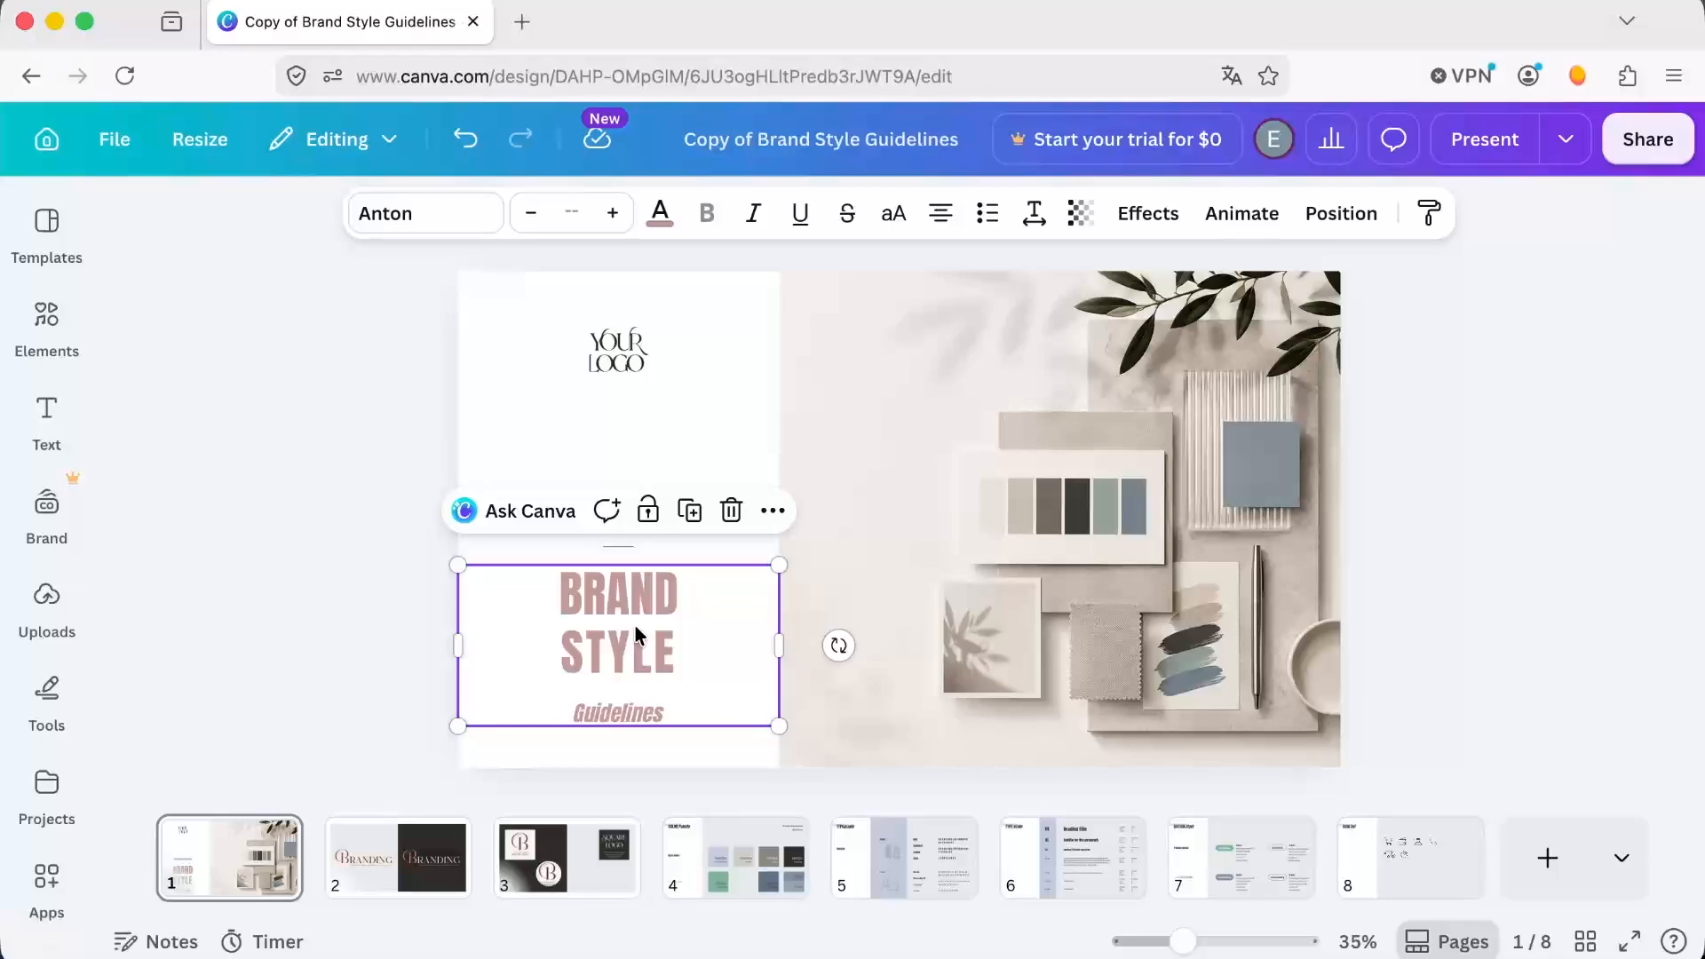
pyautogui.click(659, 213)
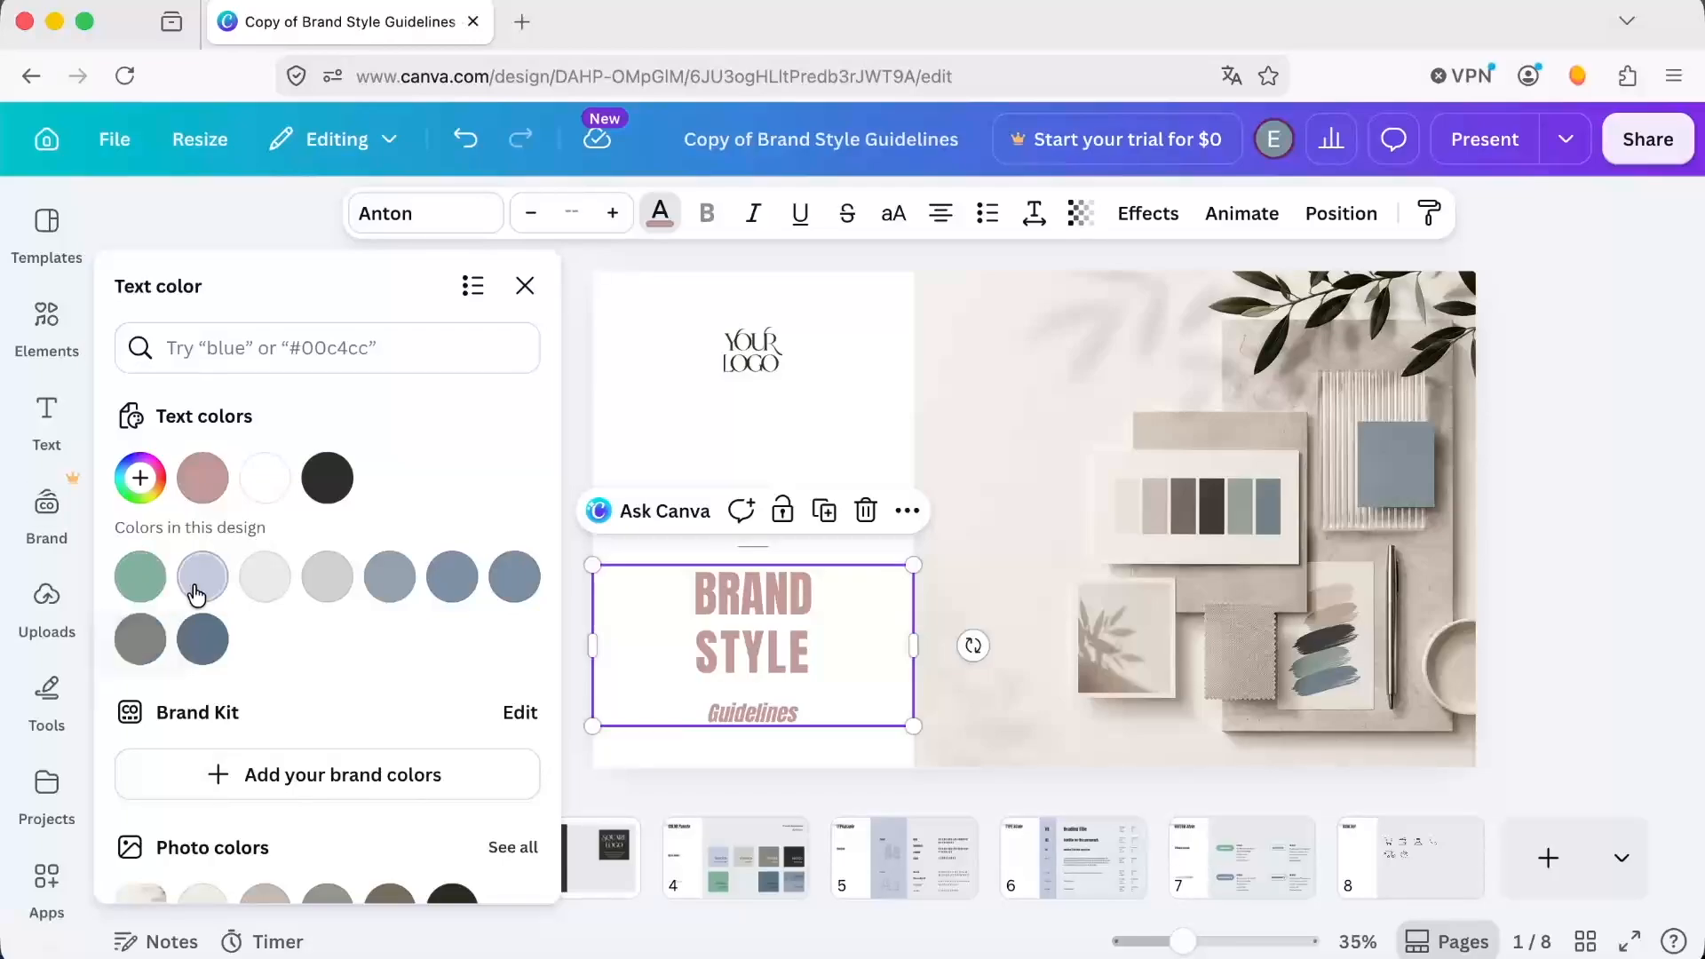
pyautogui.click(462, 589)
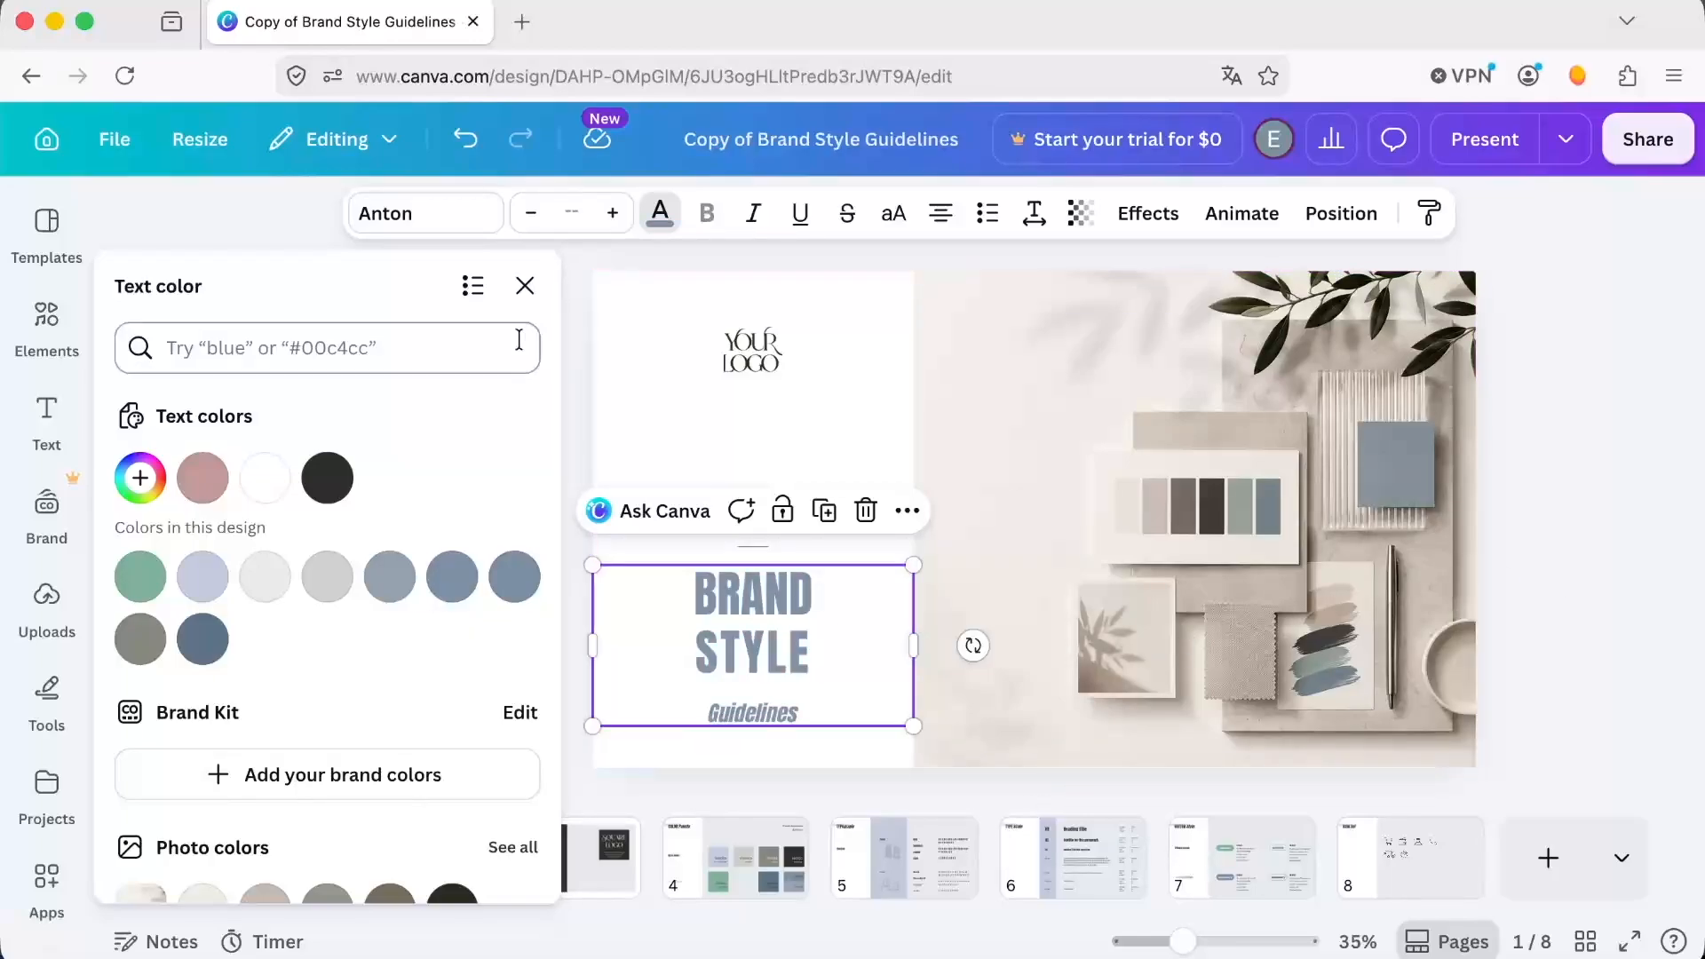
pyautogui.click(526, 284)
# On page 7, set the regular primary button's corner rounding to 0 and update its Corner specification to 0.
pyautogui.click(382, 858)
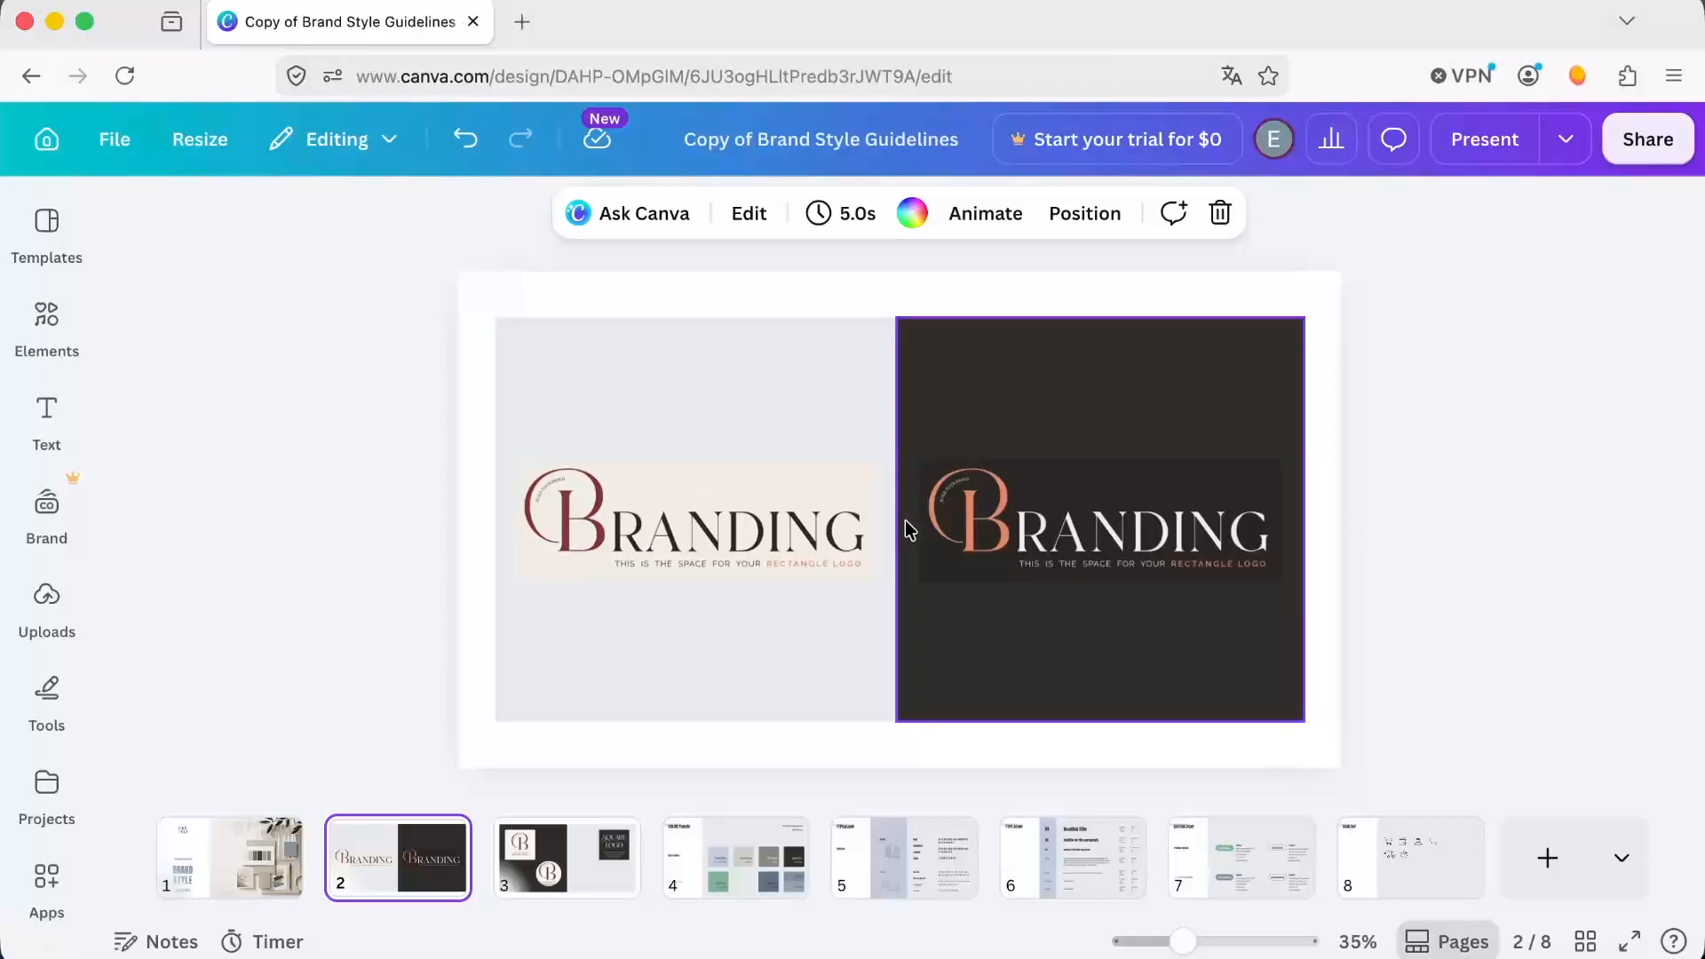
pyautogui.click(593, 870)
pyautogui.press('Right')
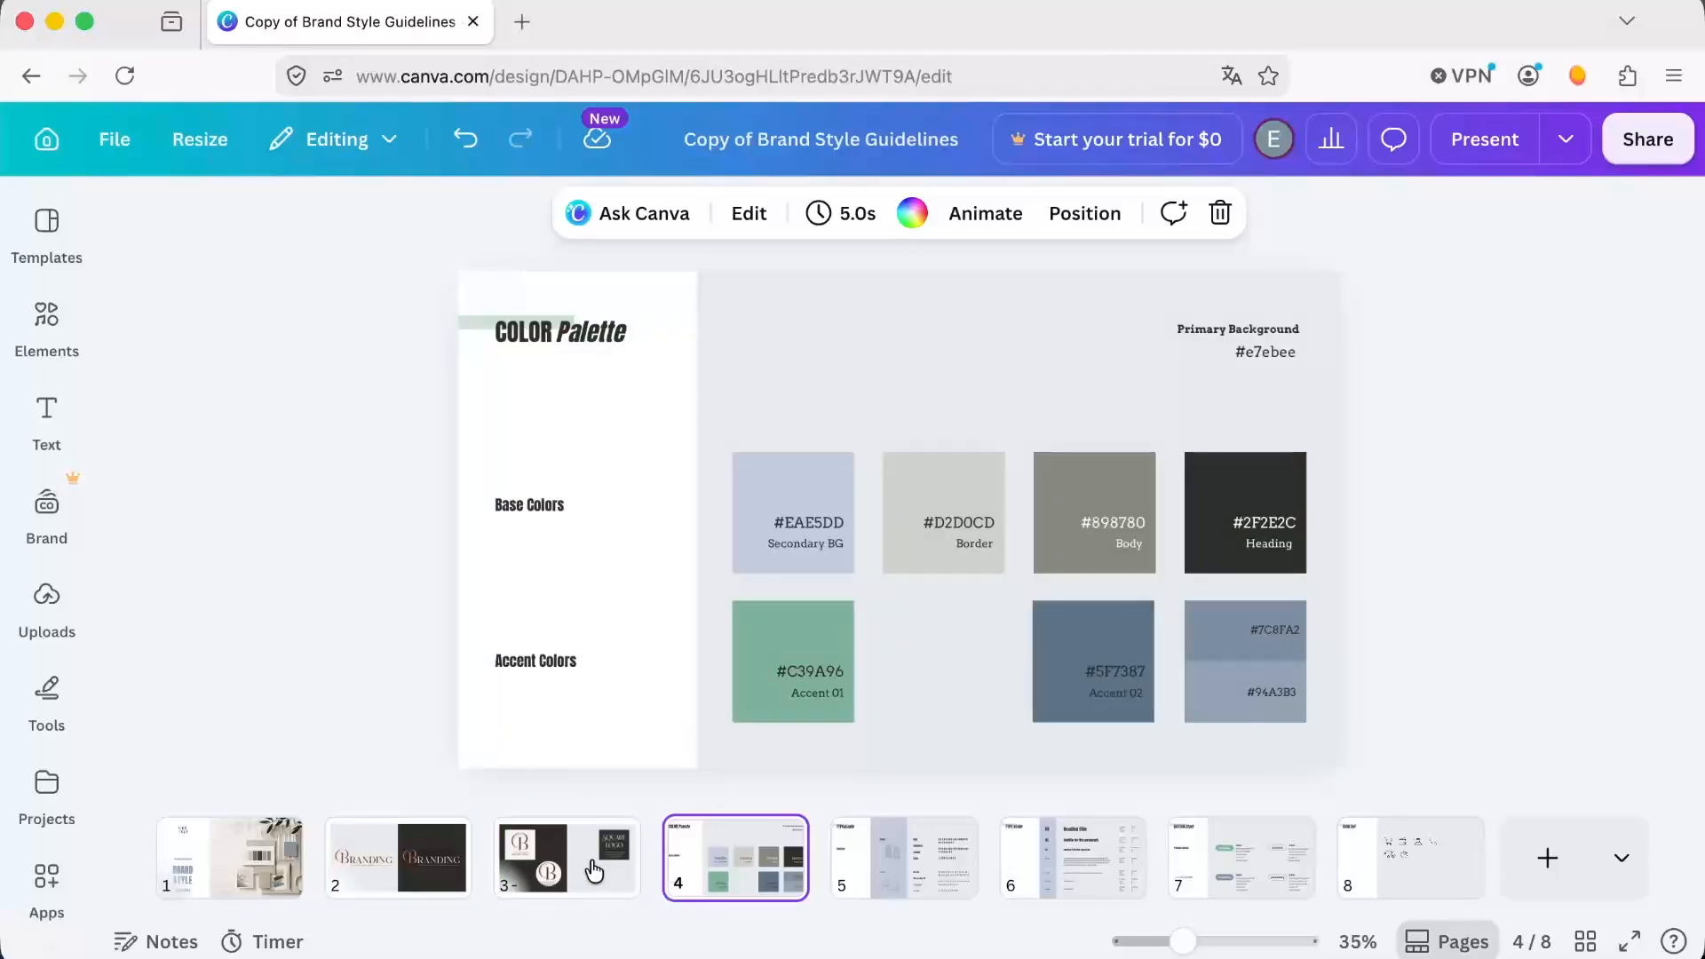
pyautogui.press('Right')
pyautogui.press('Right')
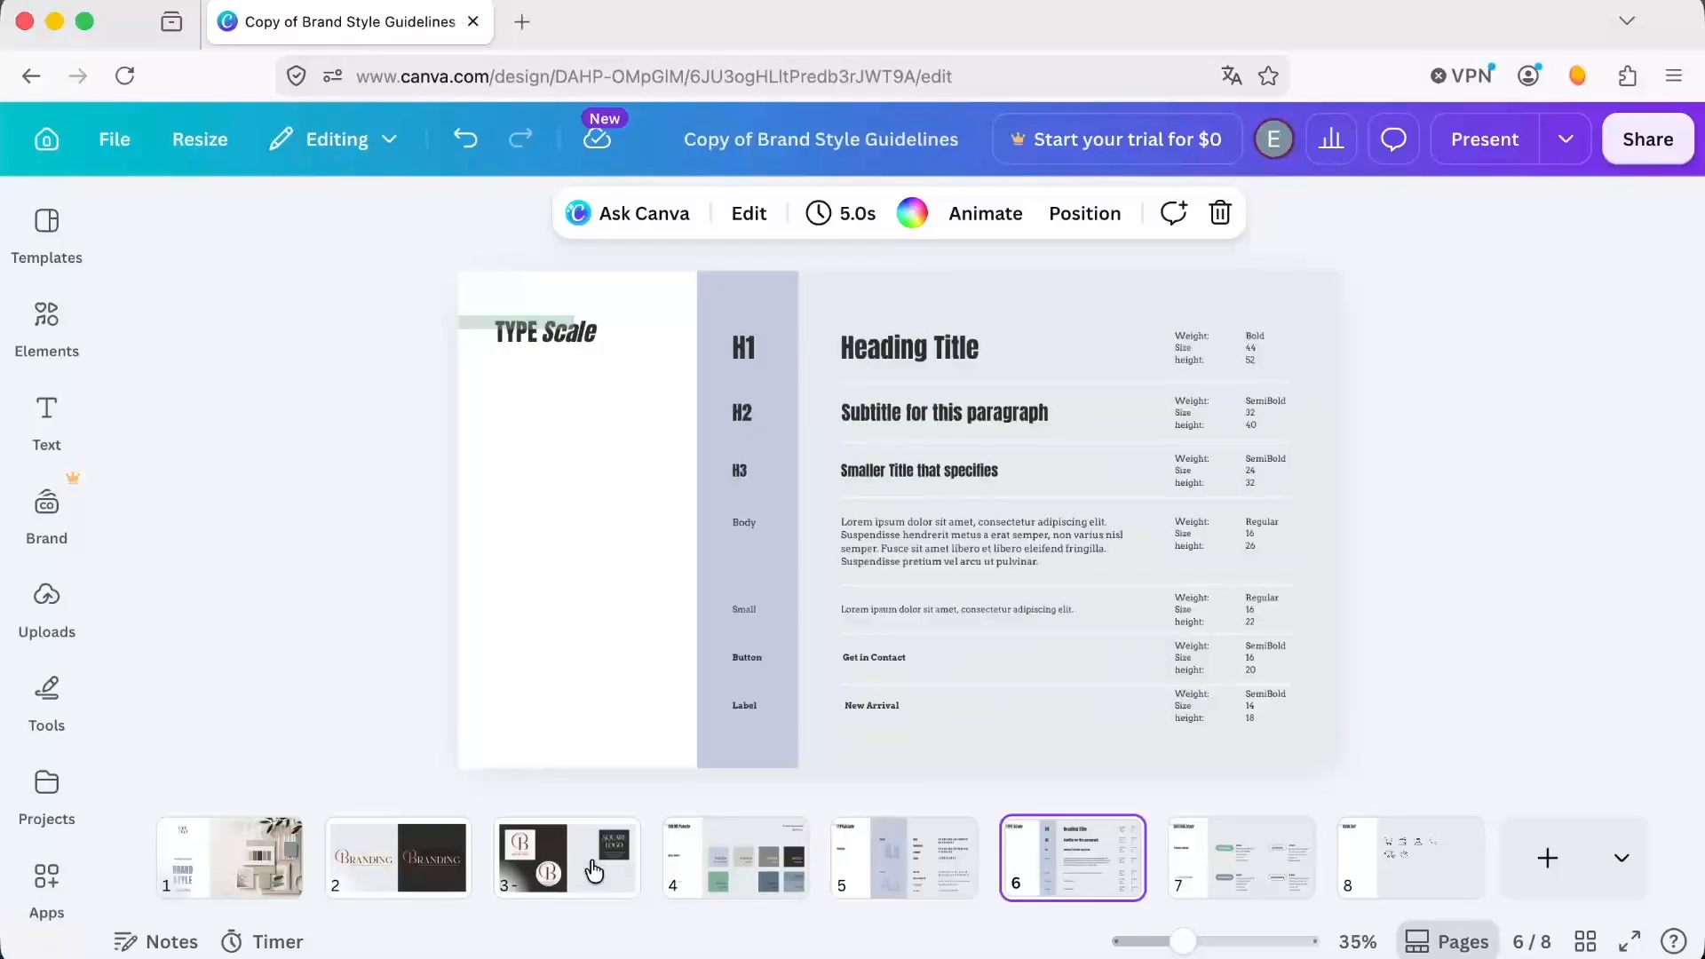
pyautogui.press('Right')
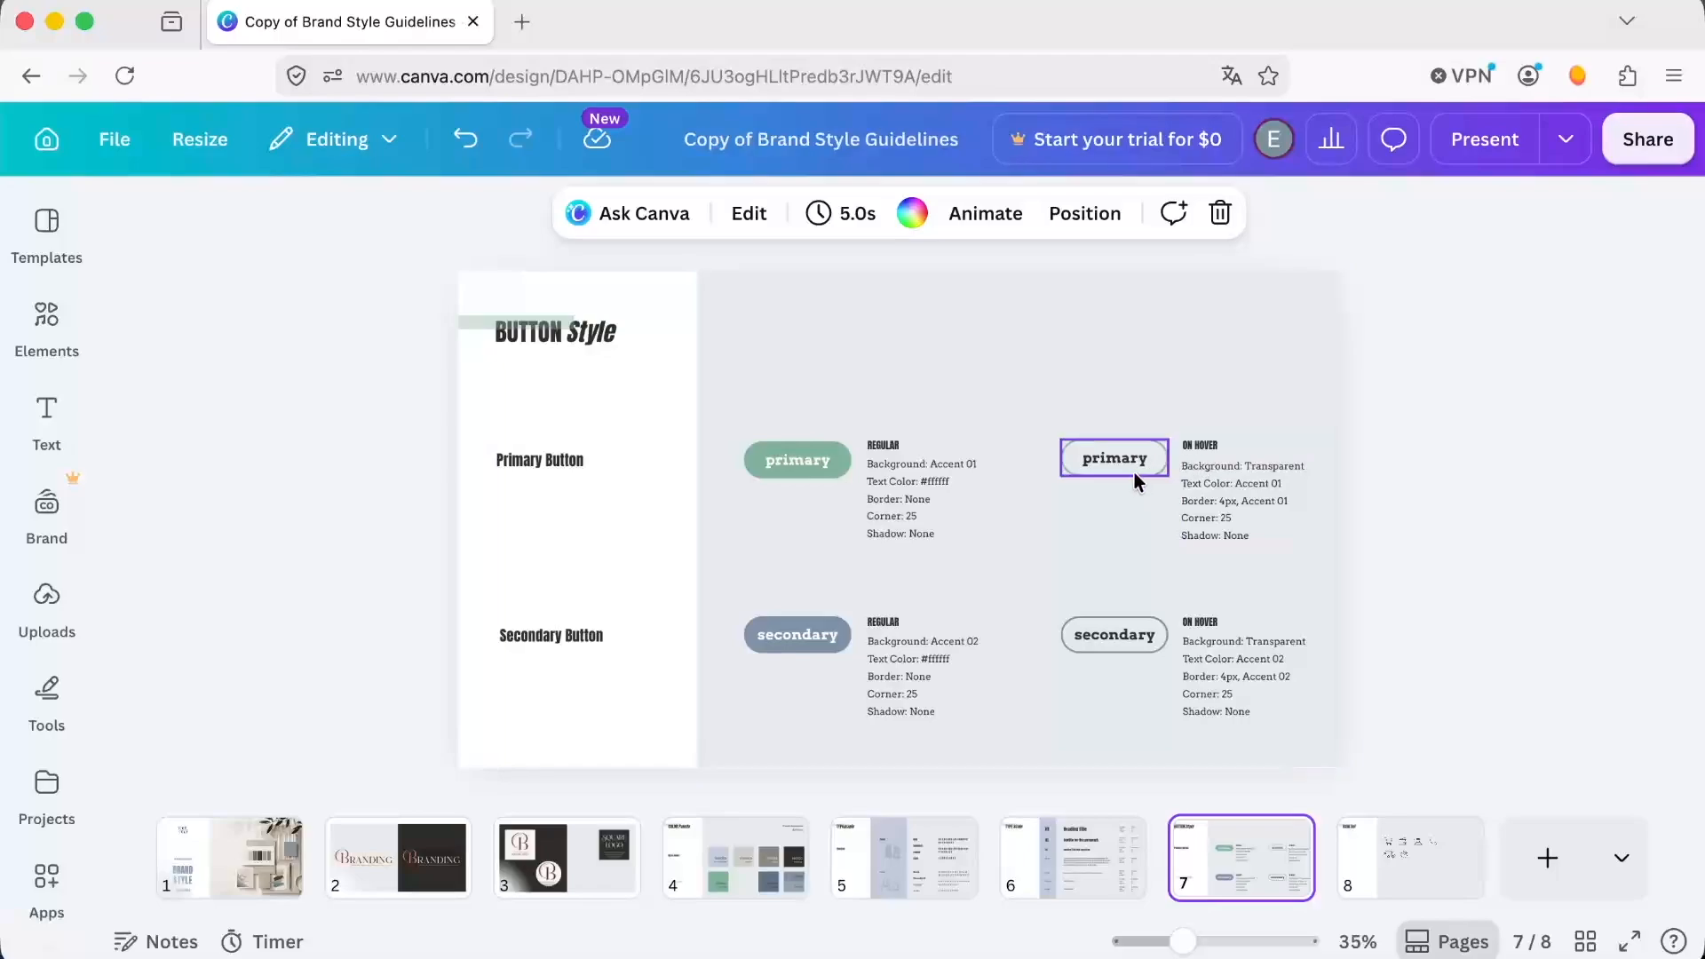
pyautogui.click(796, 449)
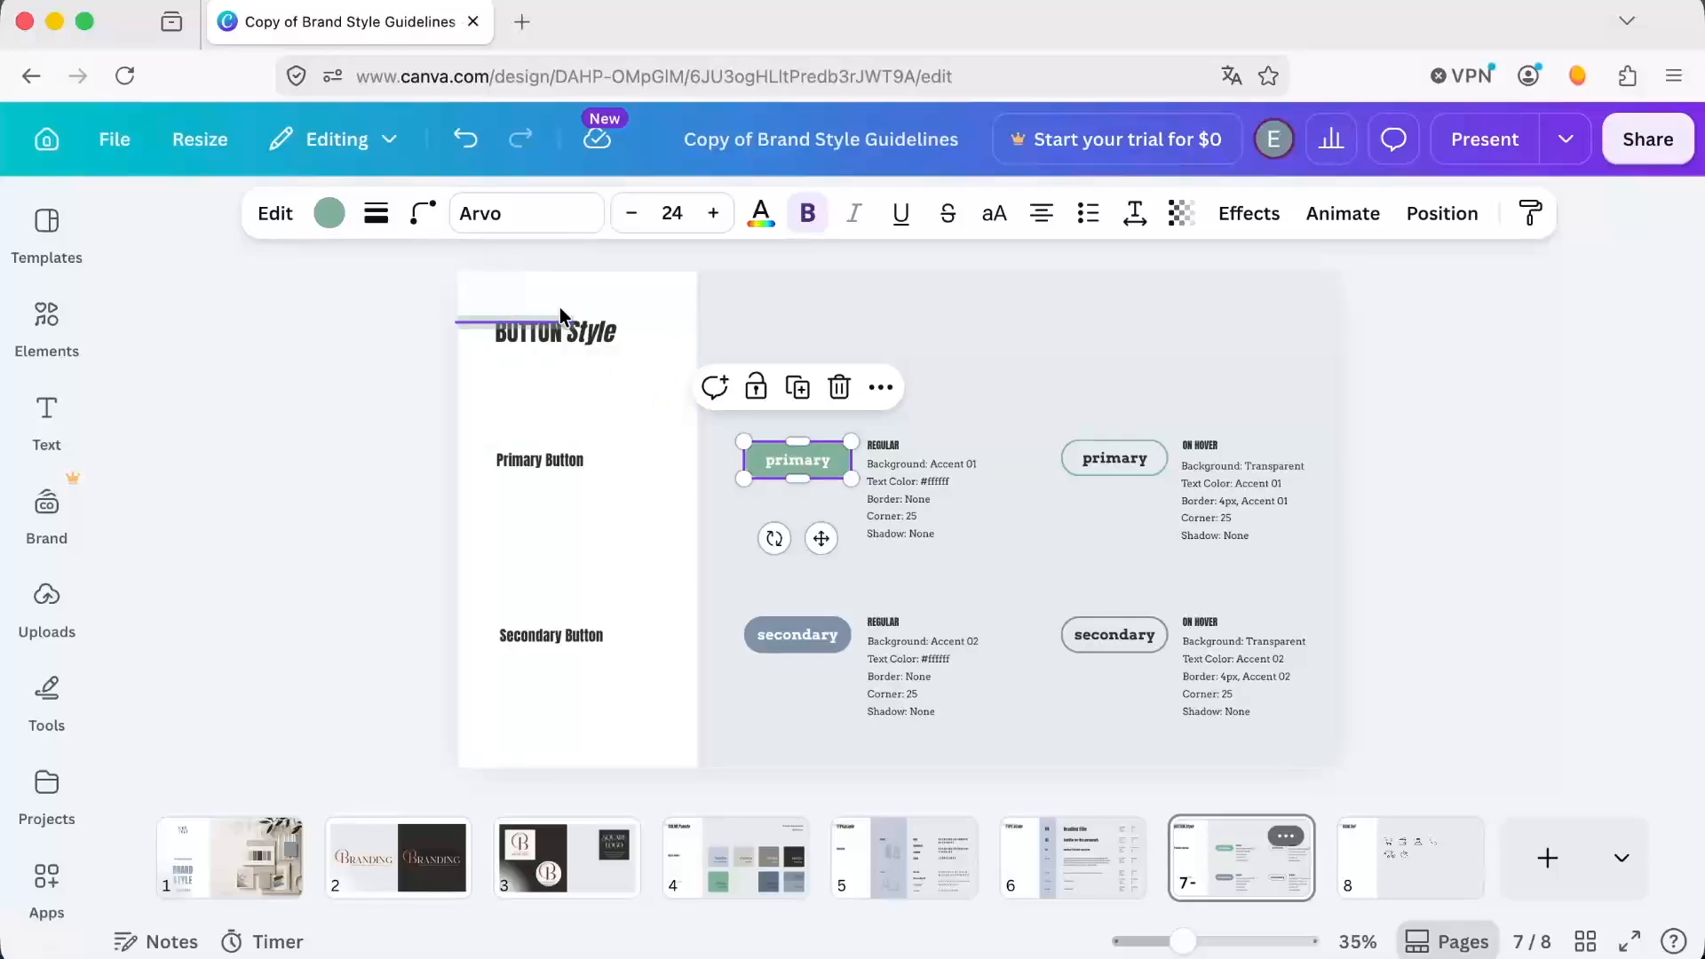
pyautogui.click(422, 216)
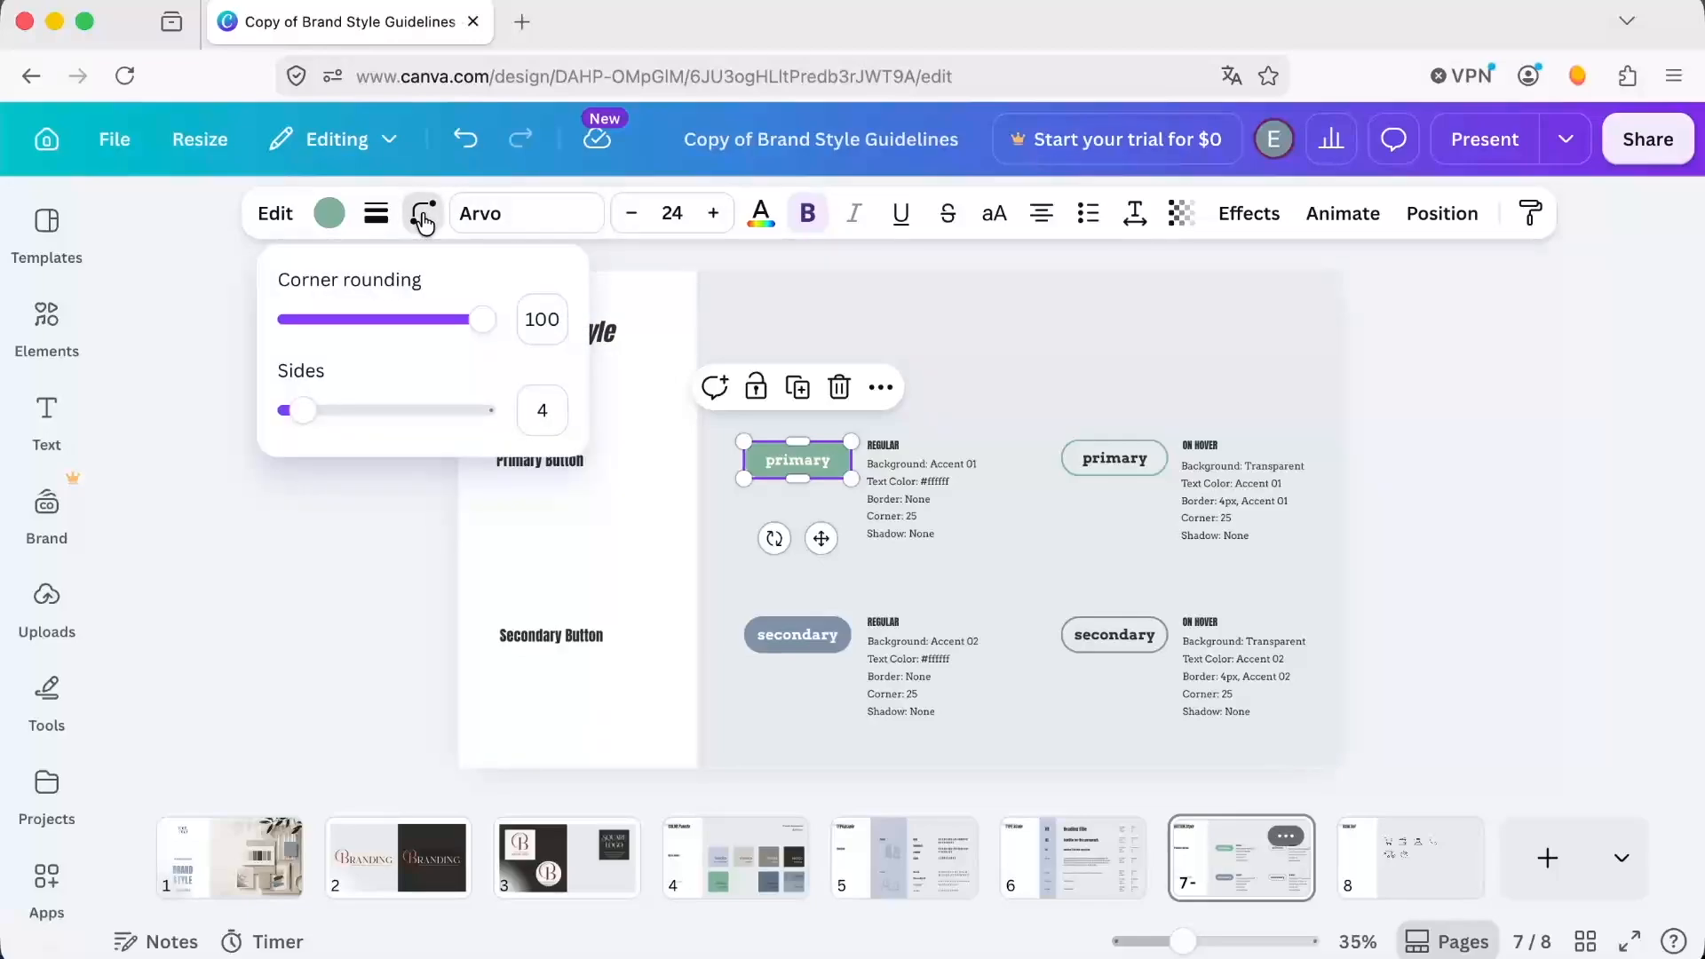
pyautogui.moveTo(481, 316); pyautogui.dragTo(255, 319)
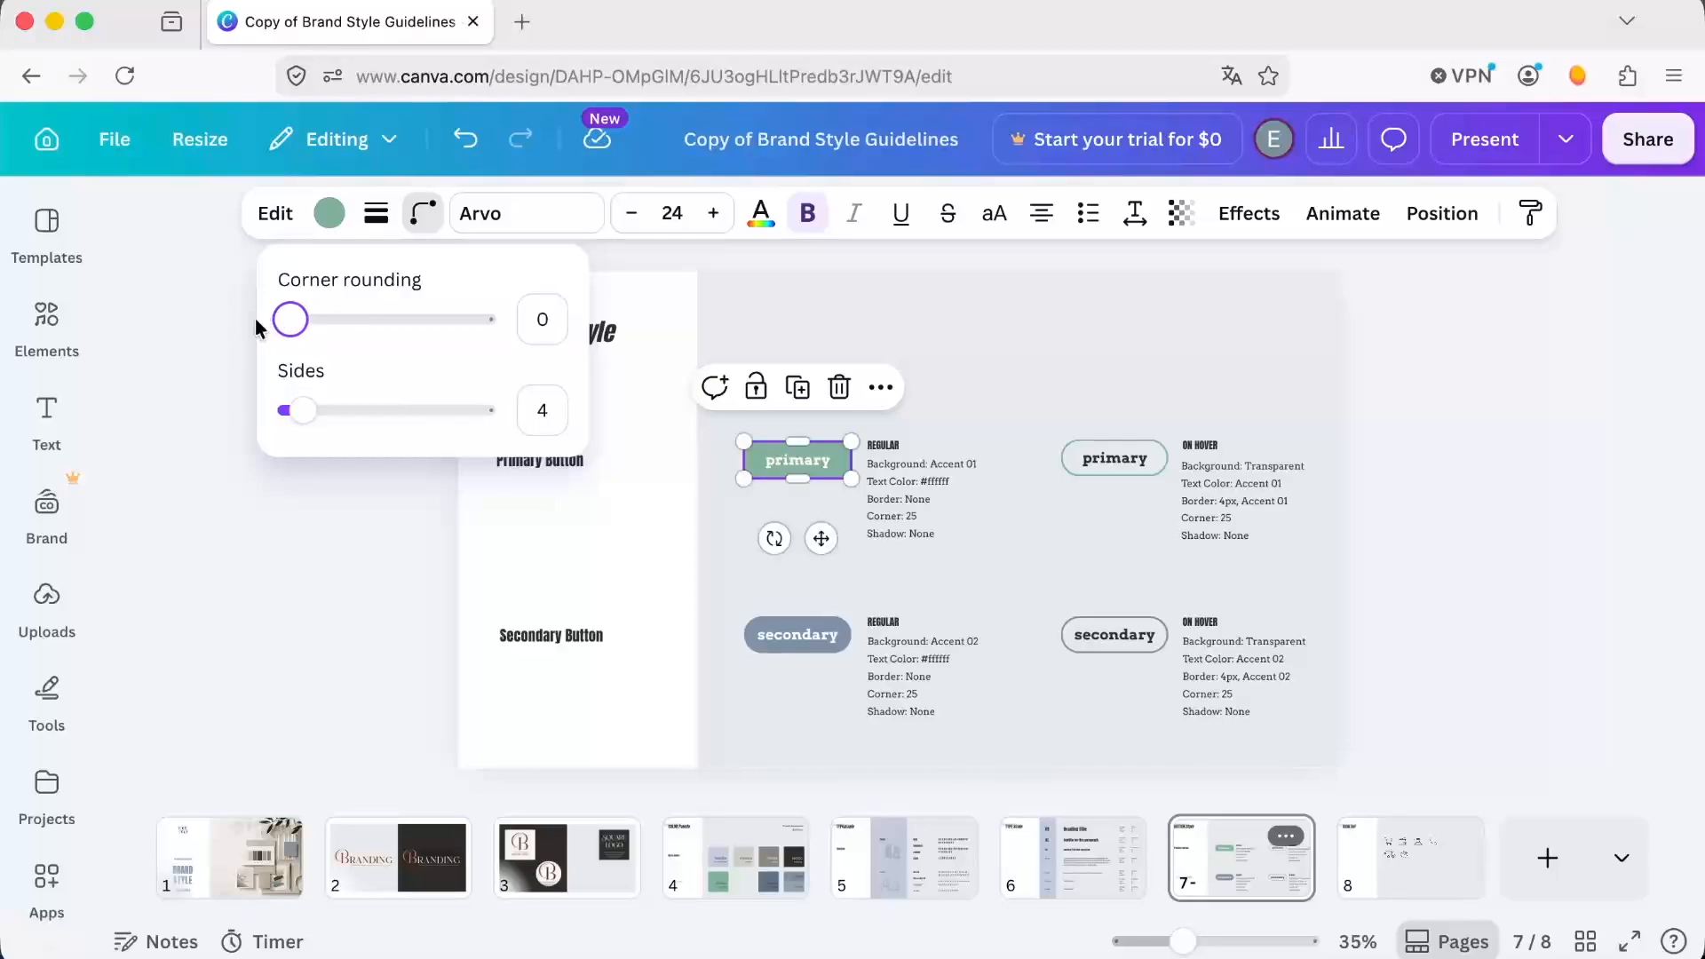
pyautogui.click(280, 541)
pyautogui.click(279, 542)
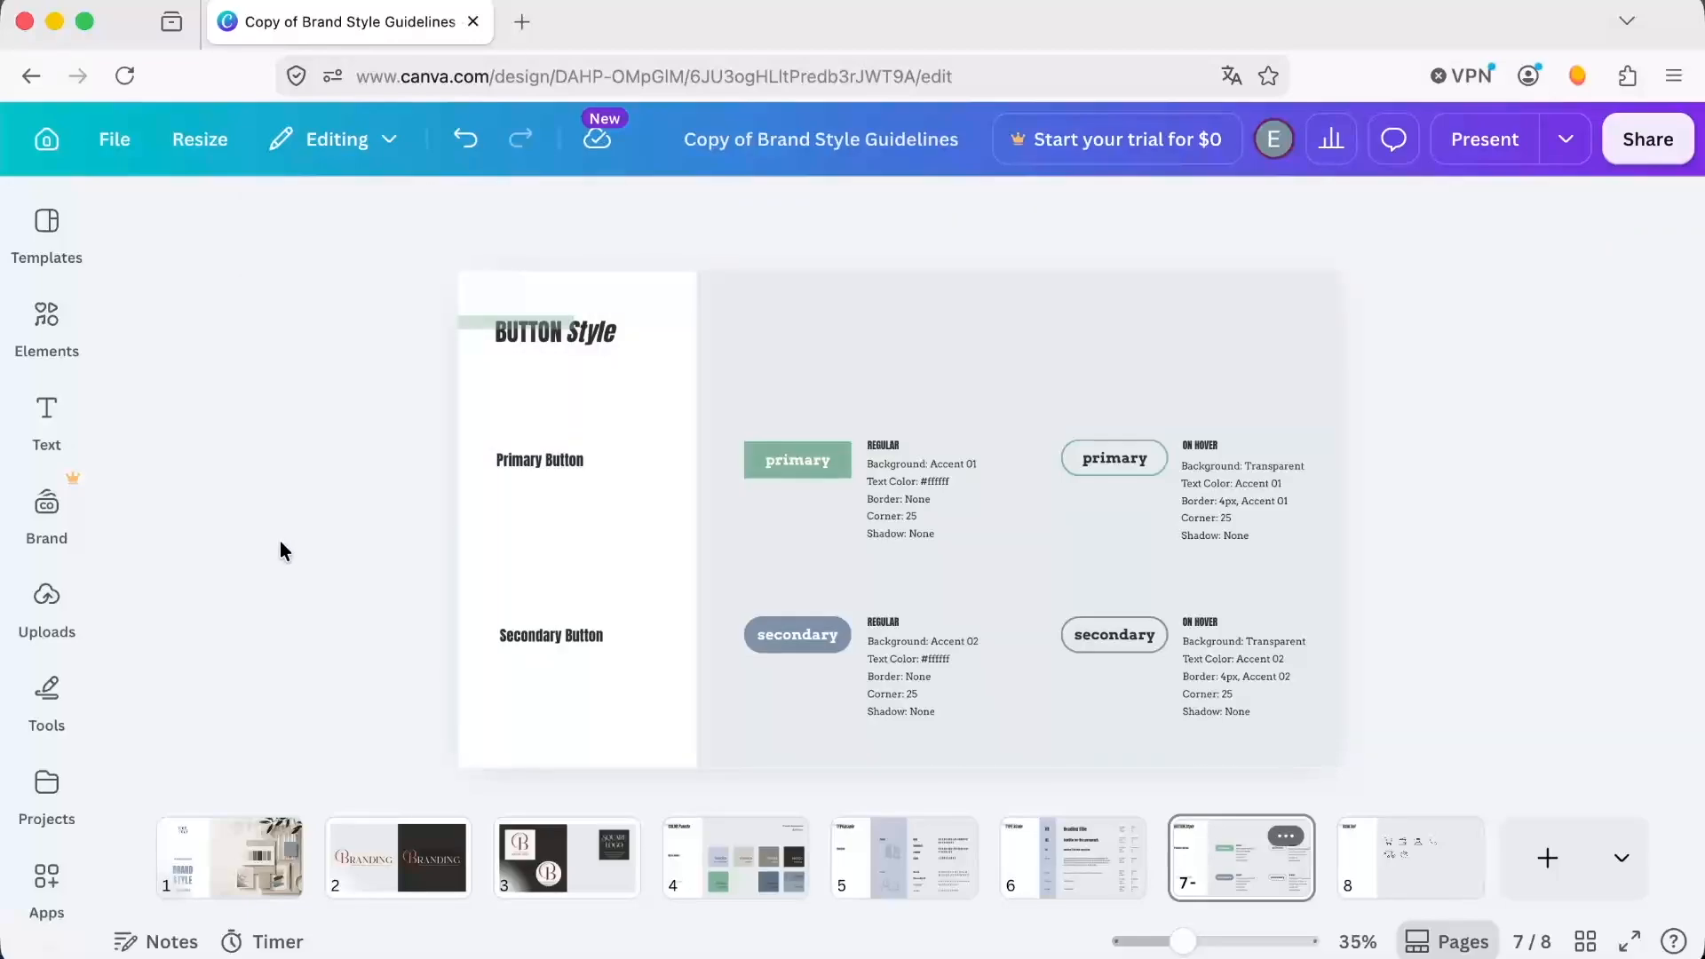
pyautogui.click(1158, 421)
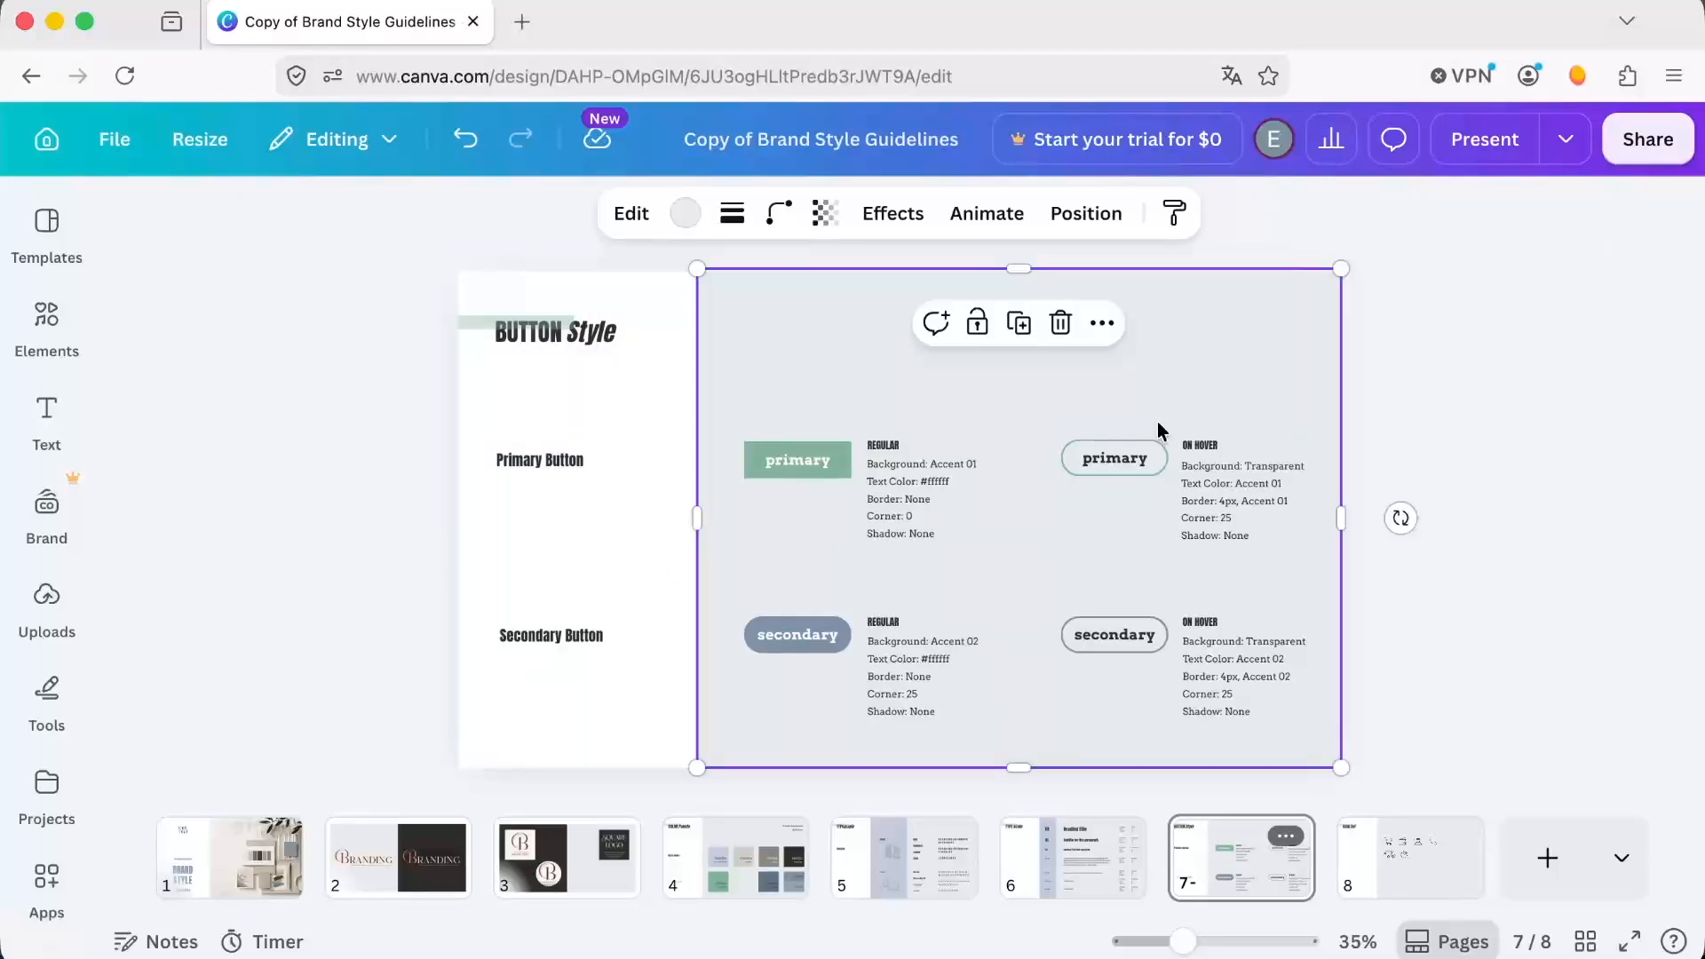
# Set the stroke weight of the primary on-hover button to 12.
pyautogui.click(1095, 460)
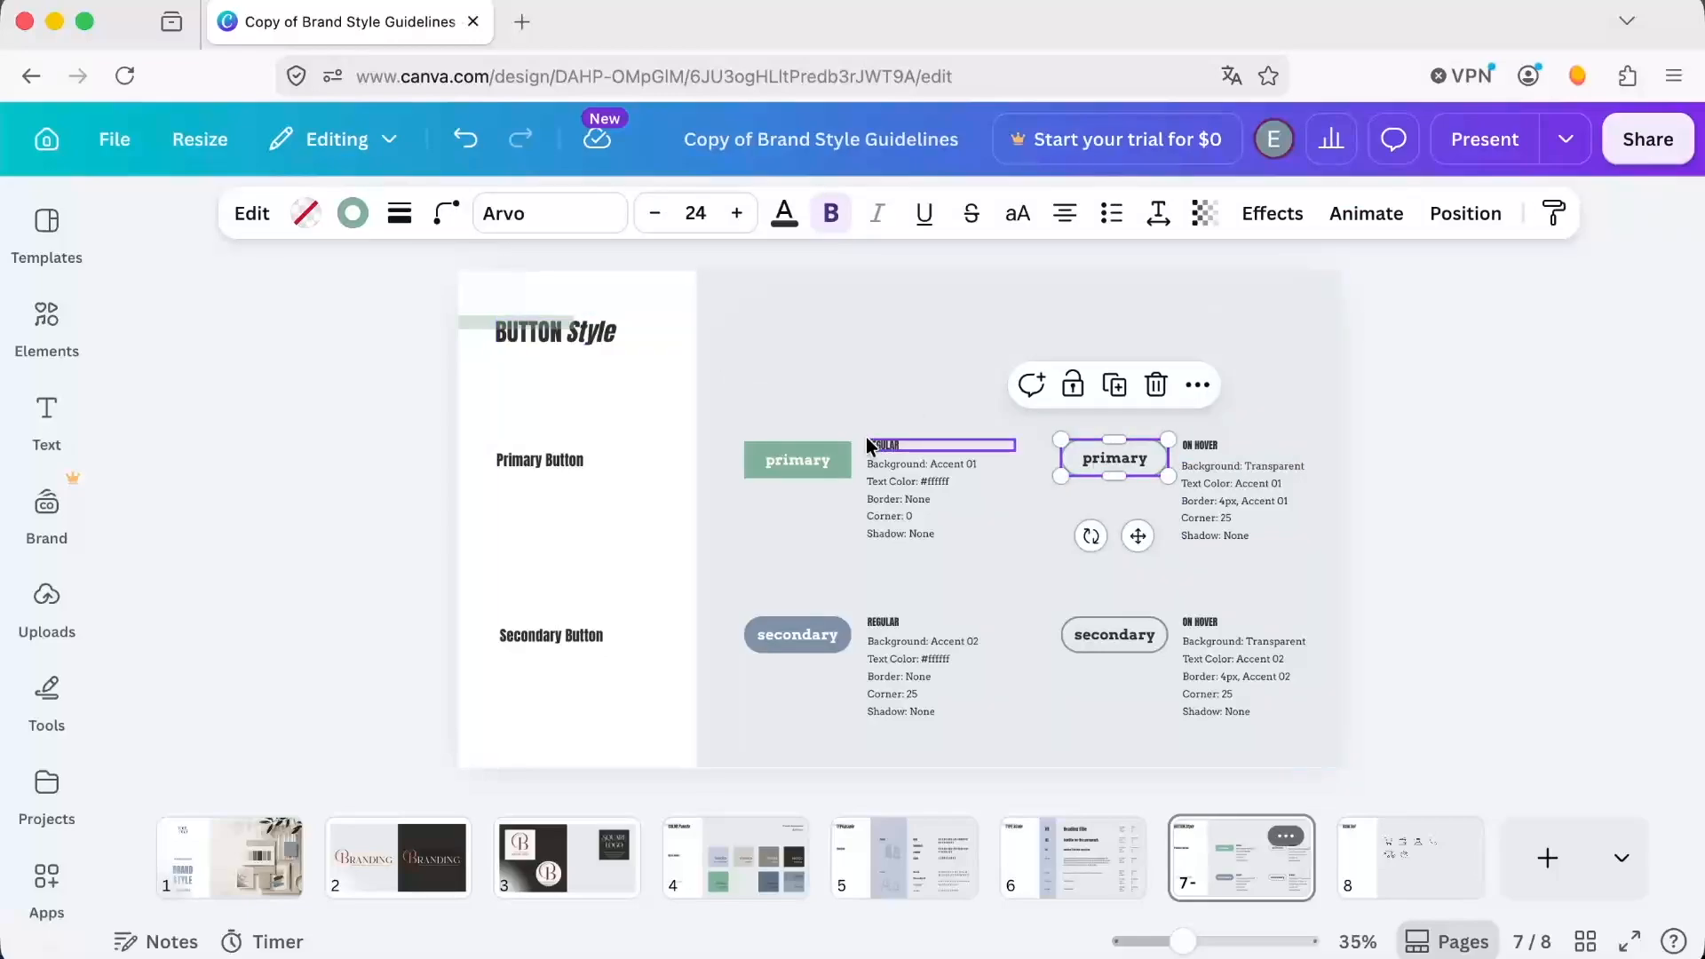
pyautogui.click(401, 218)
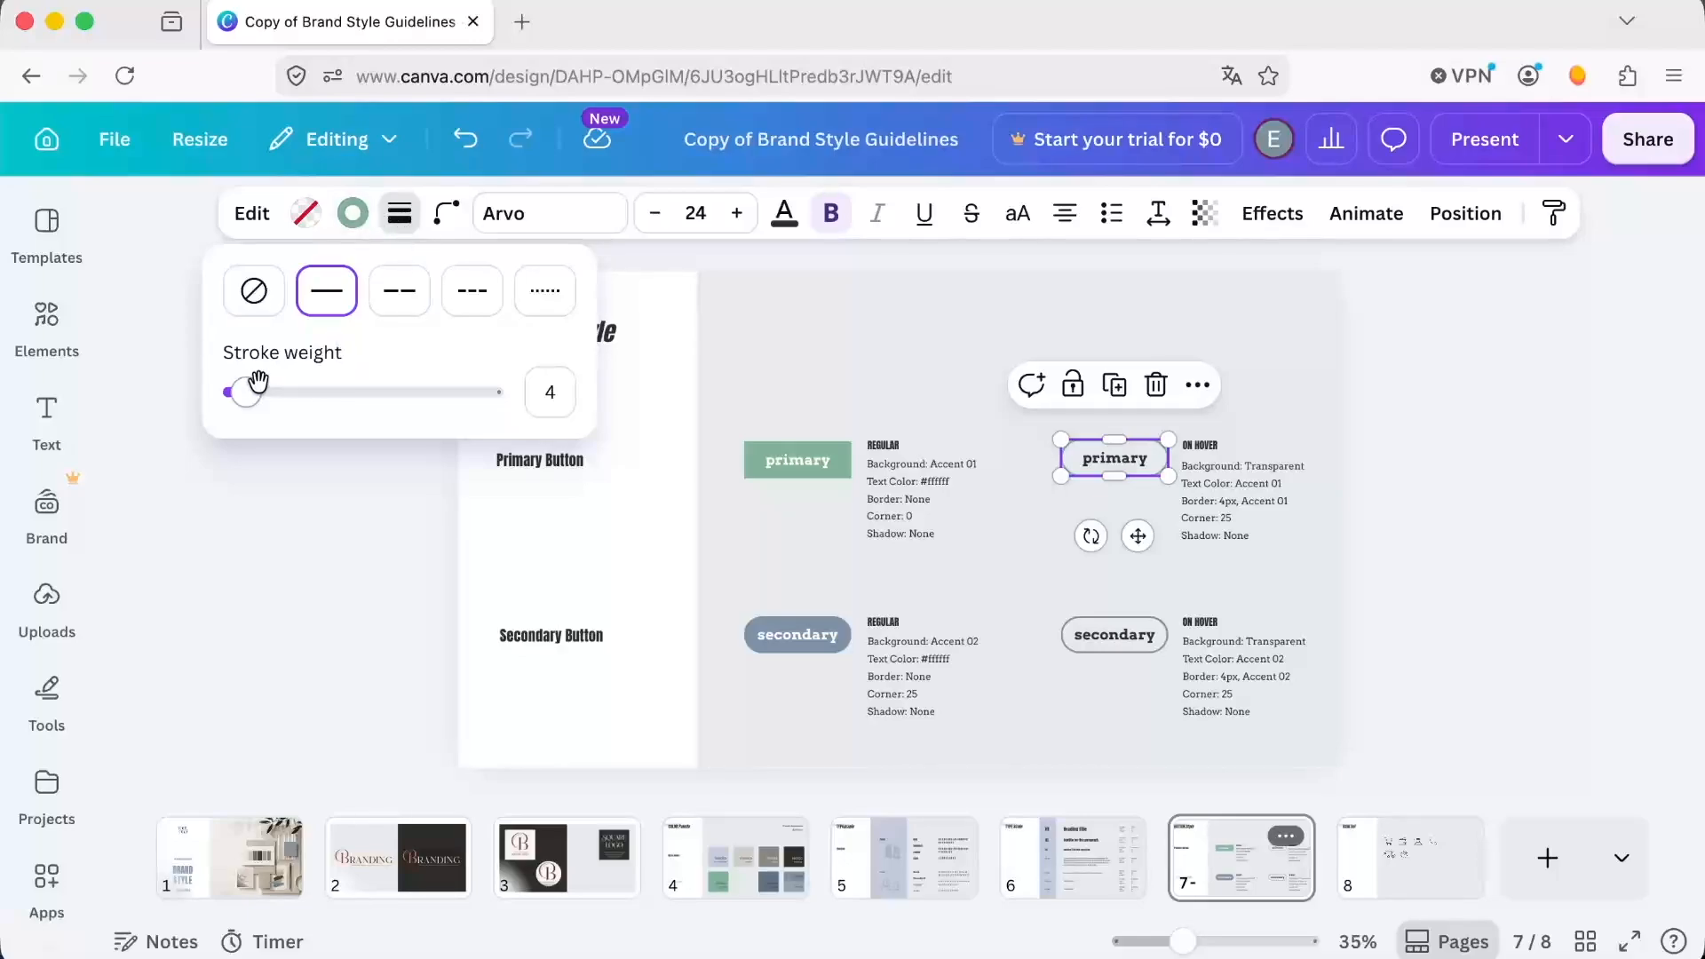
pyautogui.moveTo(247, 393); pyautogui.dragTo(266, 396)
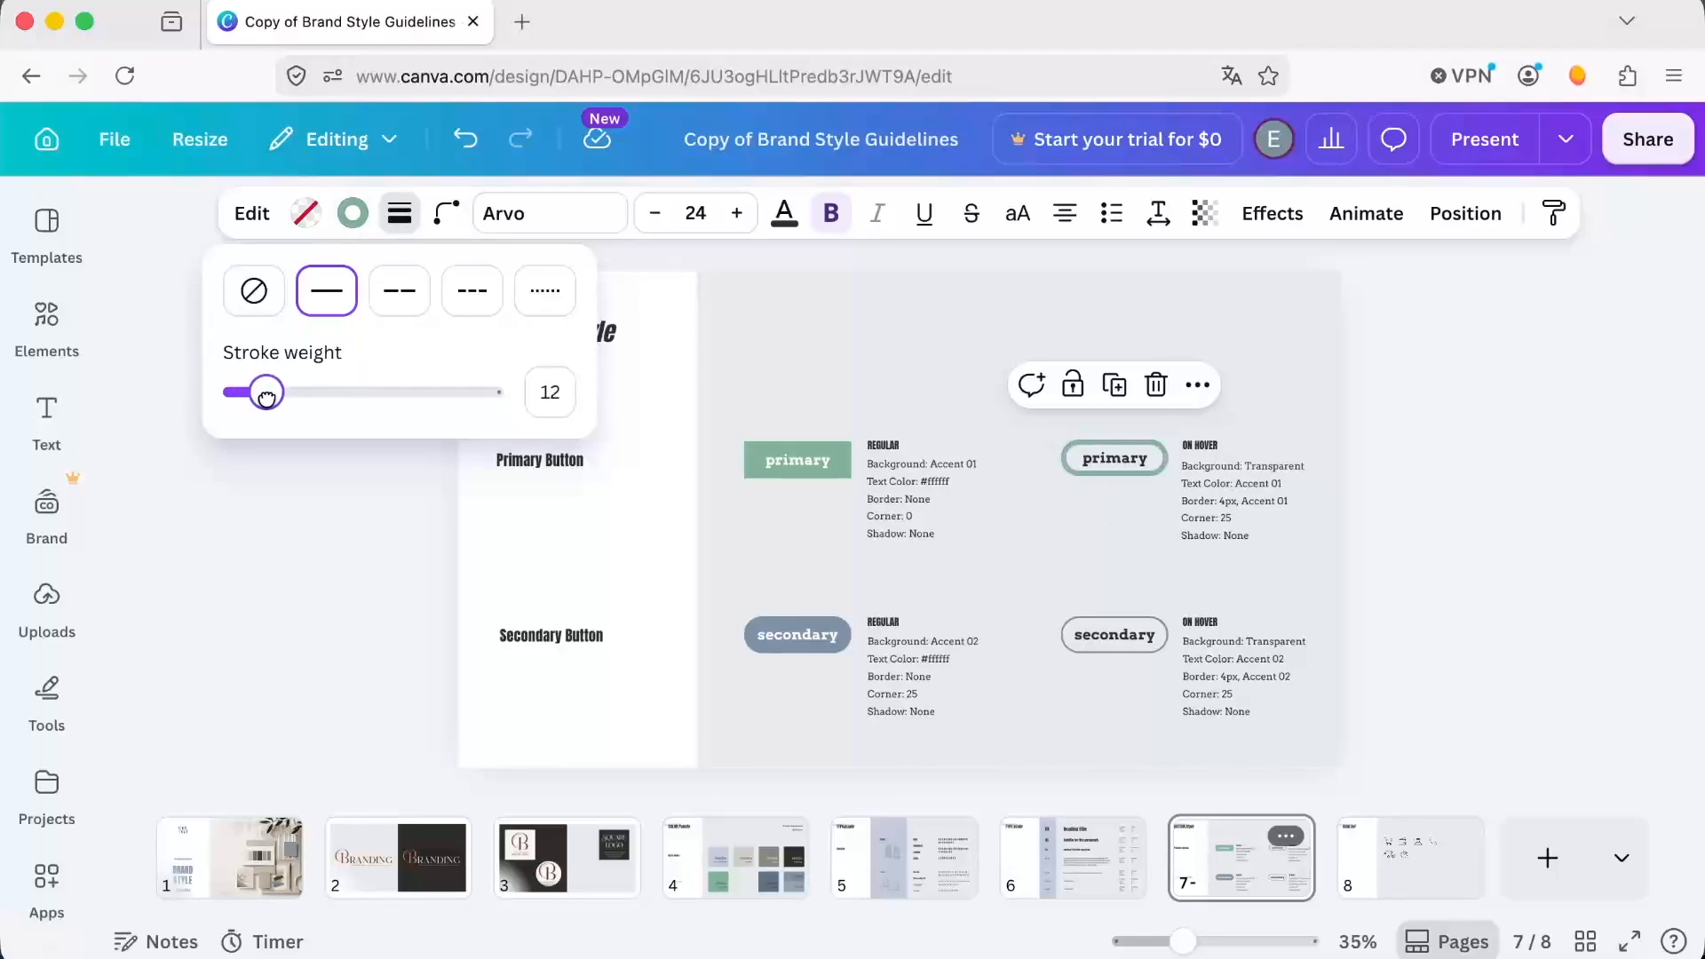
pyautogui.click(1135, 582)
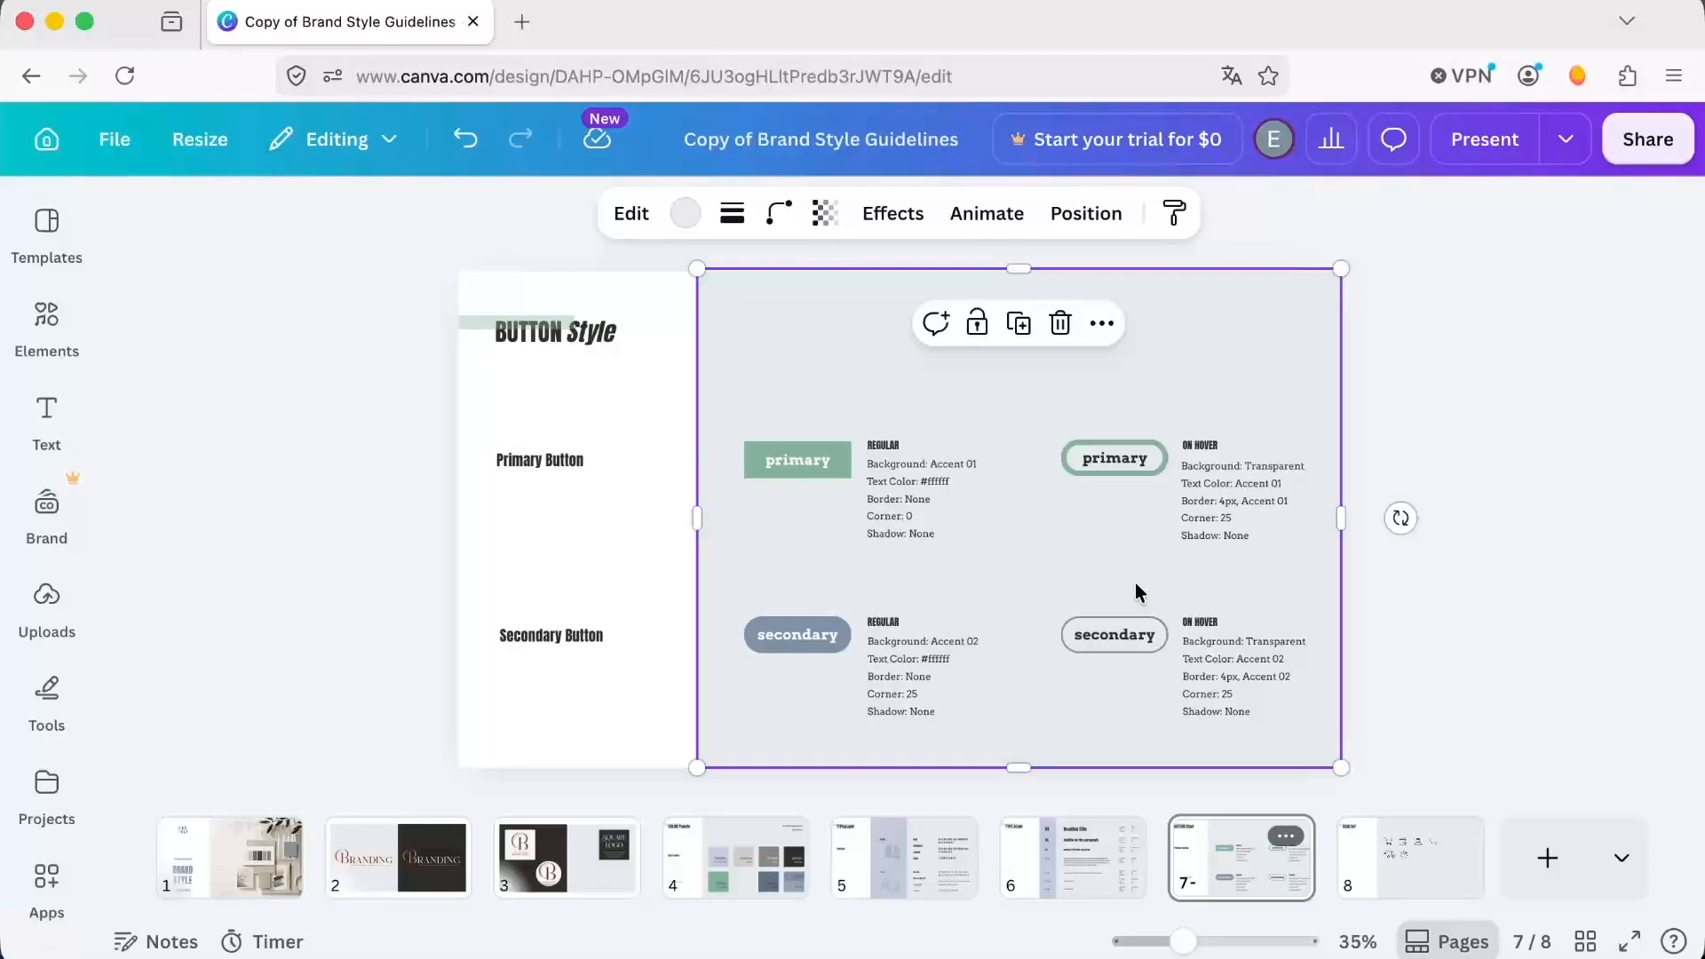
# Change the primary on-hover button's text color to the design's green accent.
pyautogui.doubleClick(1115, 458)
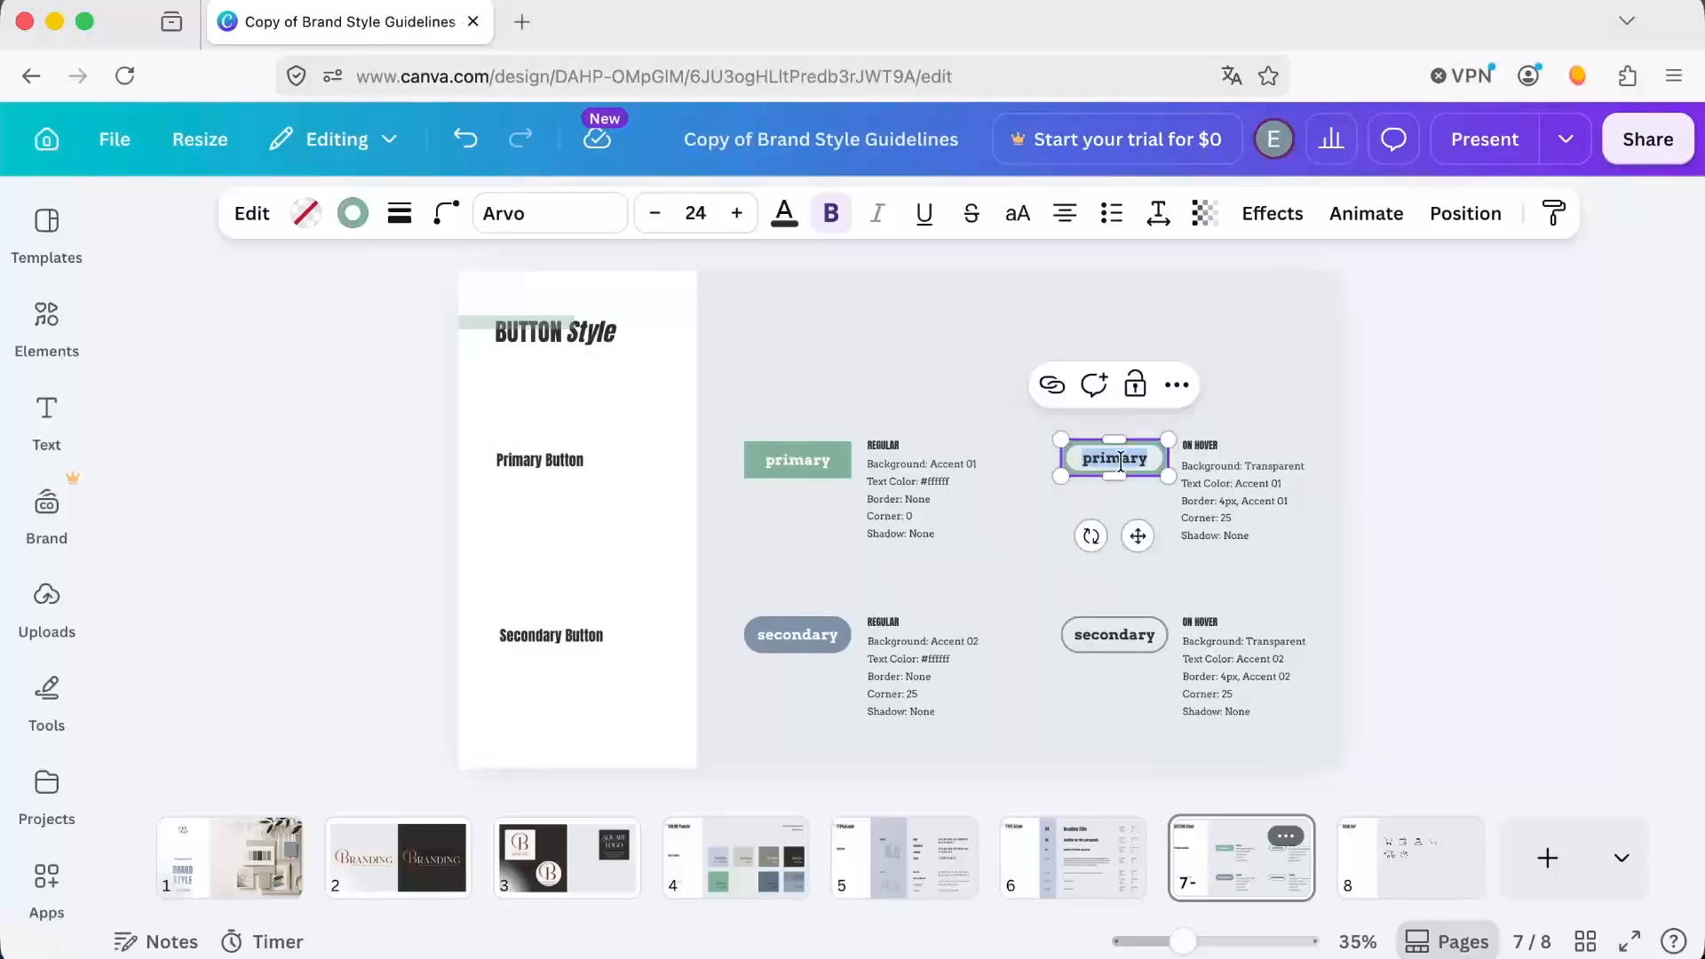
pyautogui.click(784, 213)
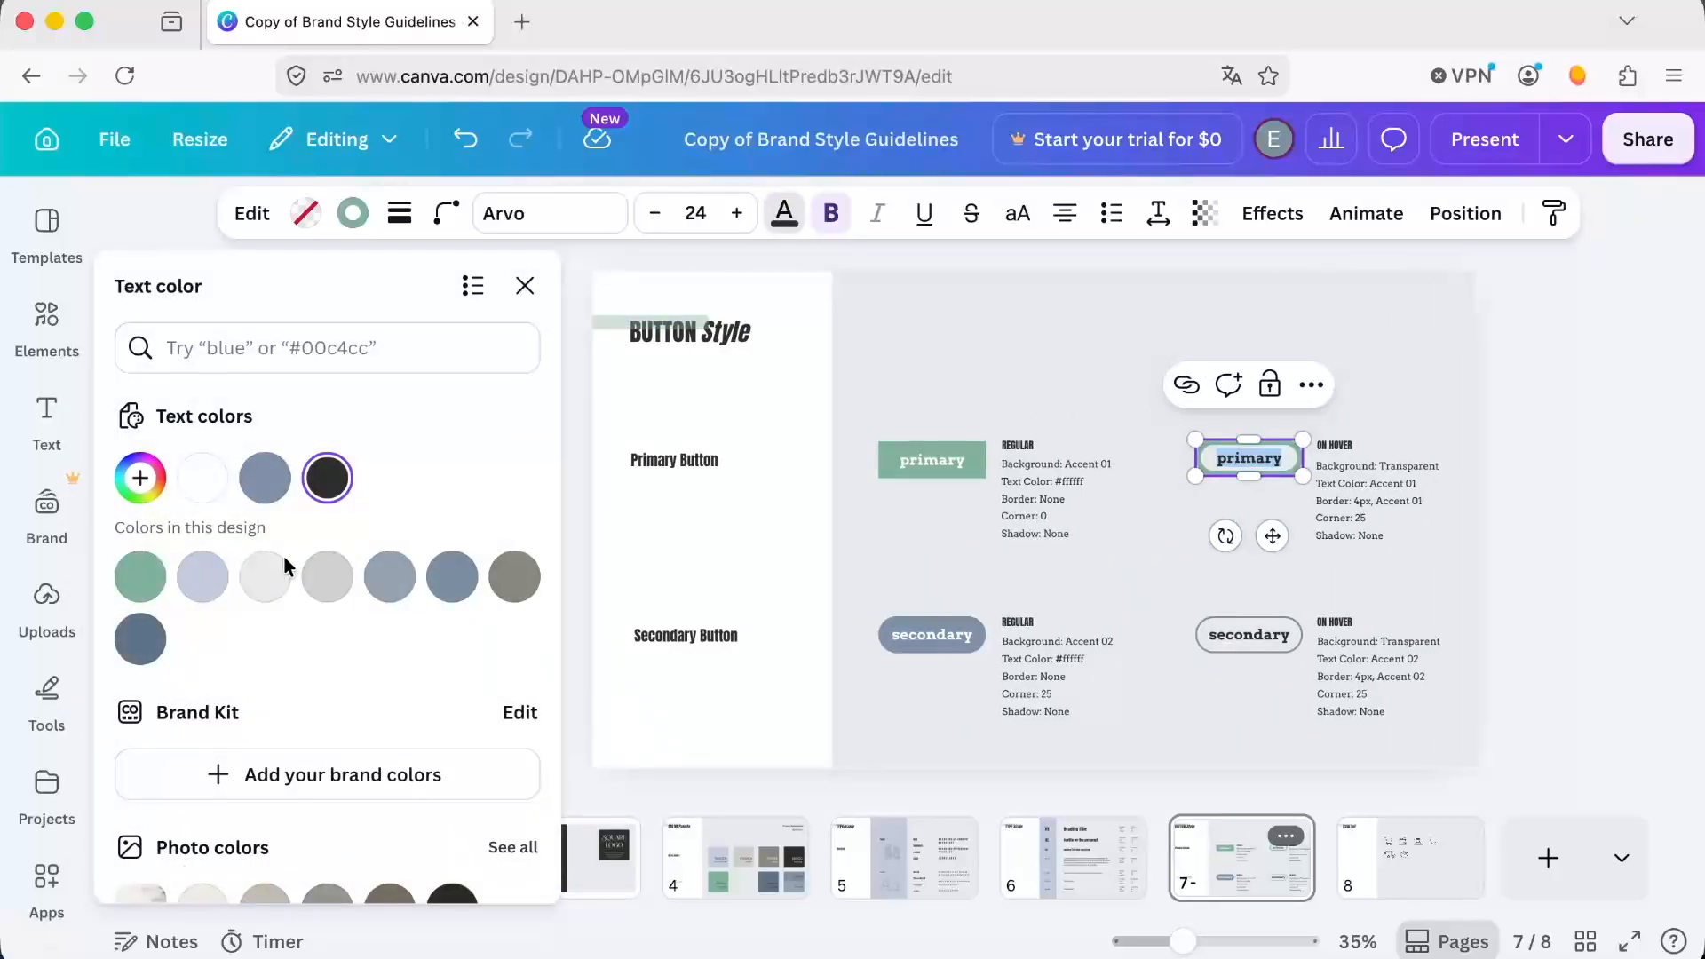
pyautogui.click(327, 576)
pyautogui.click(326, 477)
pyautogui.click(203, 480)
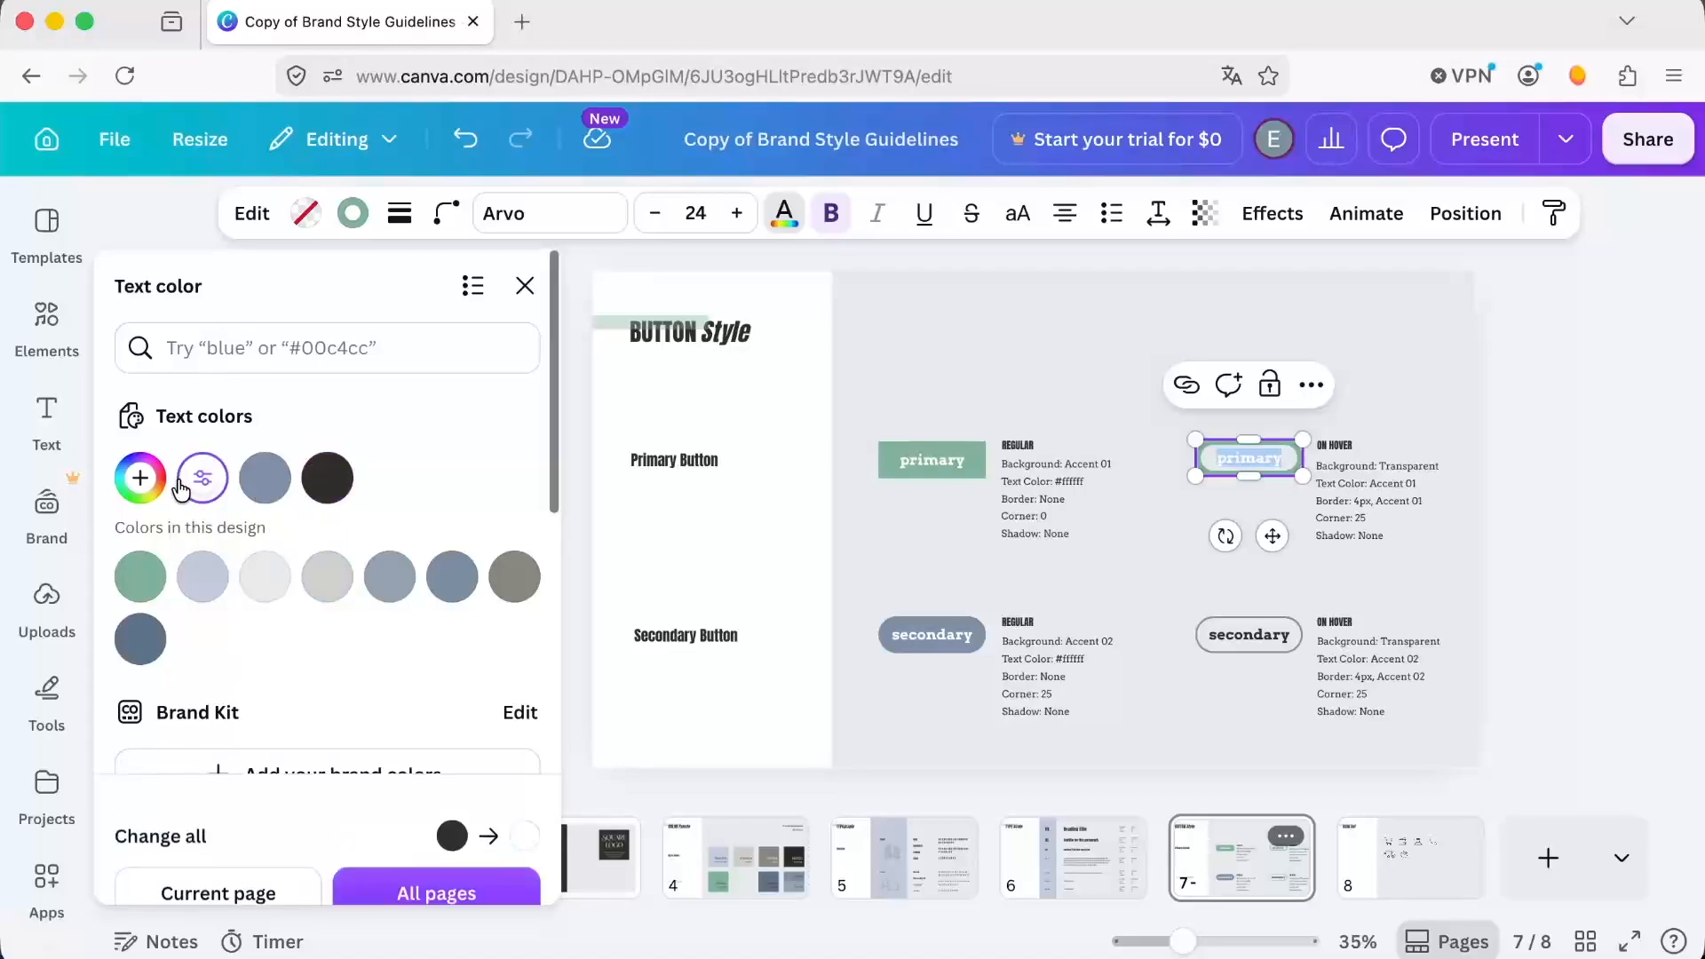
pyautogui.click(141, 578)
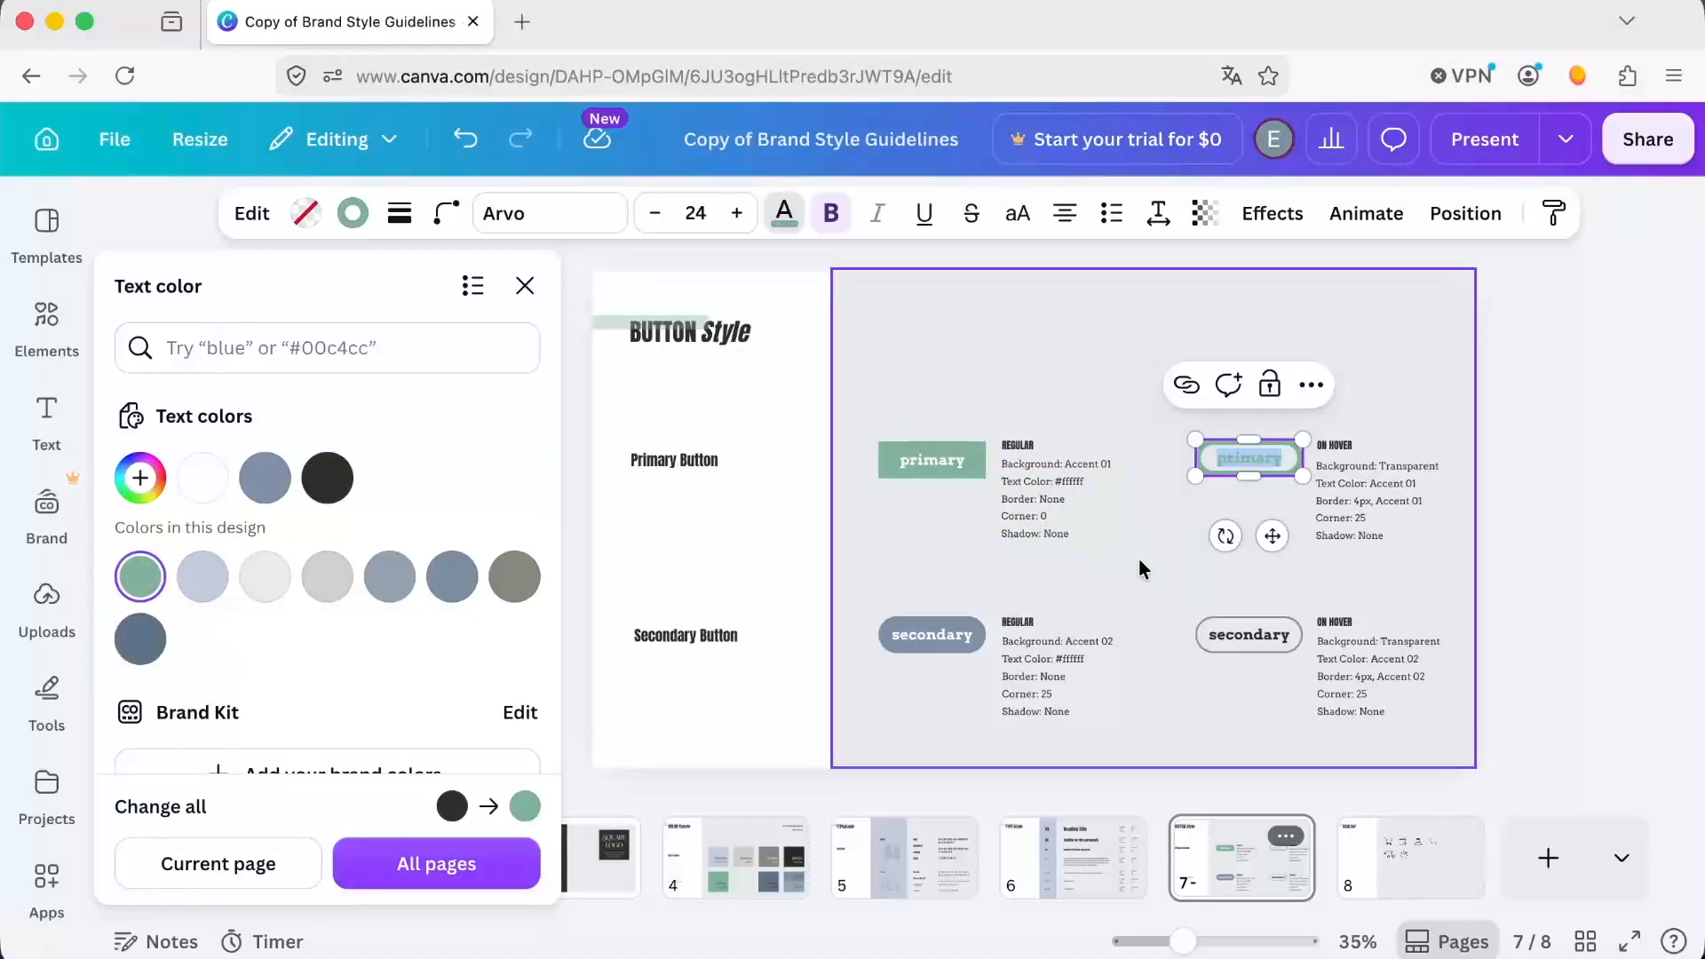
pyautogui.click(1225, 570)
pyautogui.click(1255, 480)
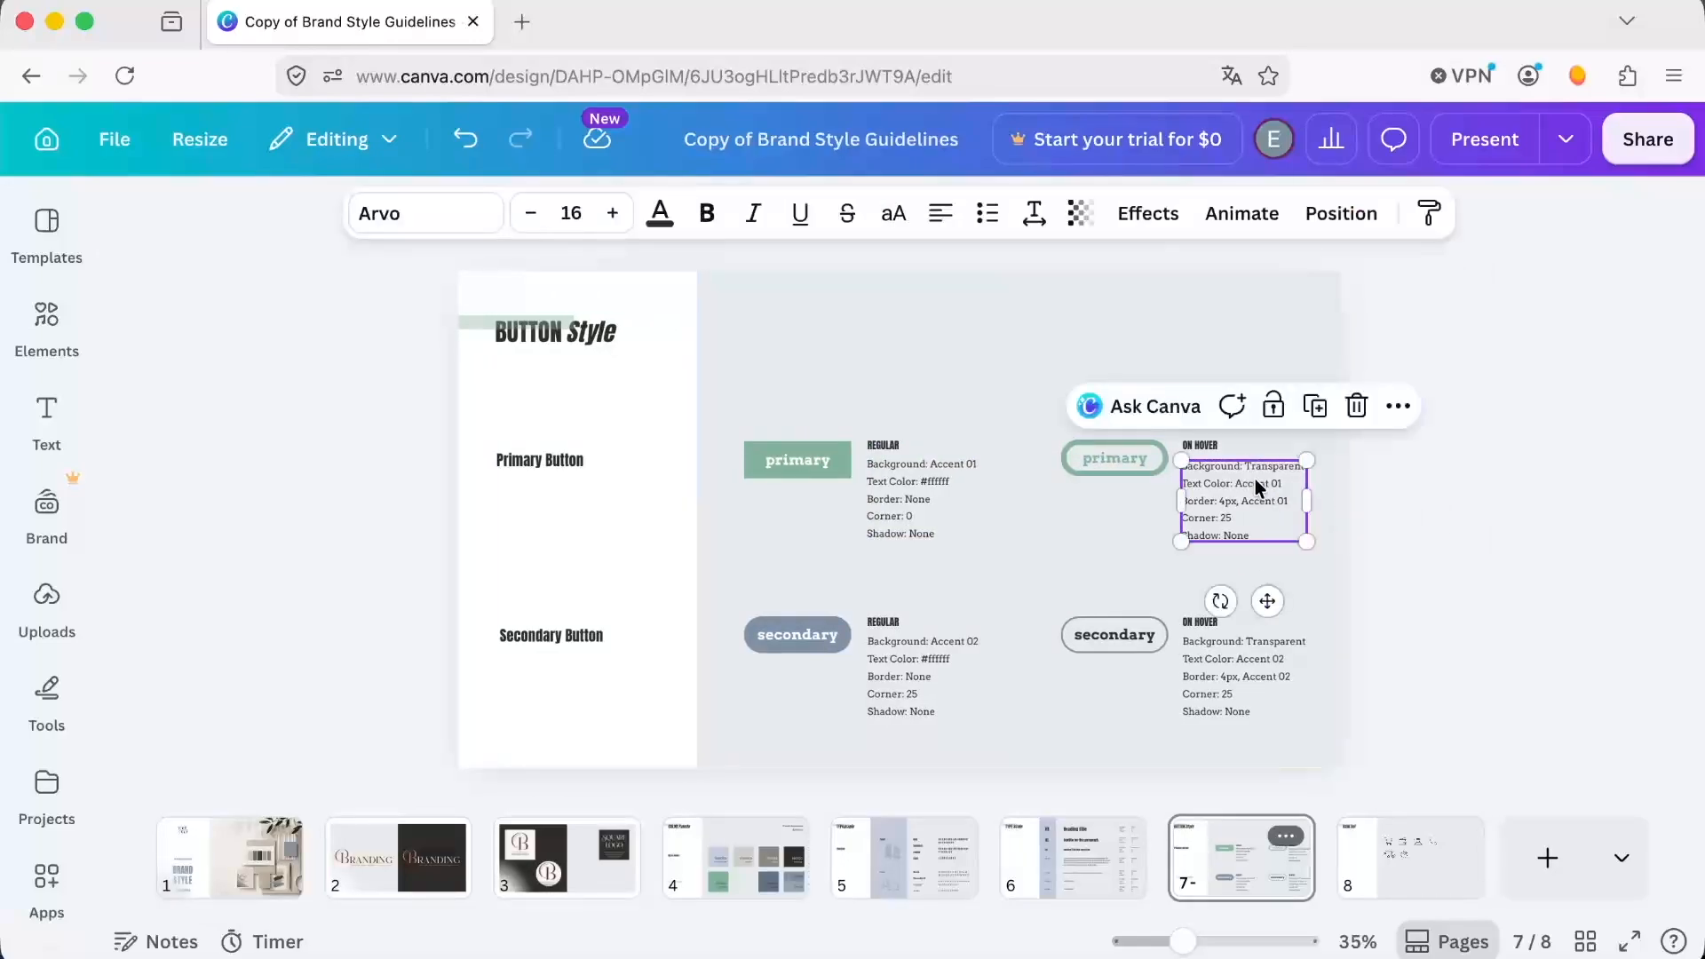
pyautogui.doubleClick(1276, 483)
pyautogui.moveTo(1265, 484); pyautogui.dragTo(1233, 484)
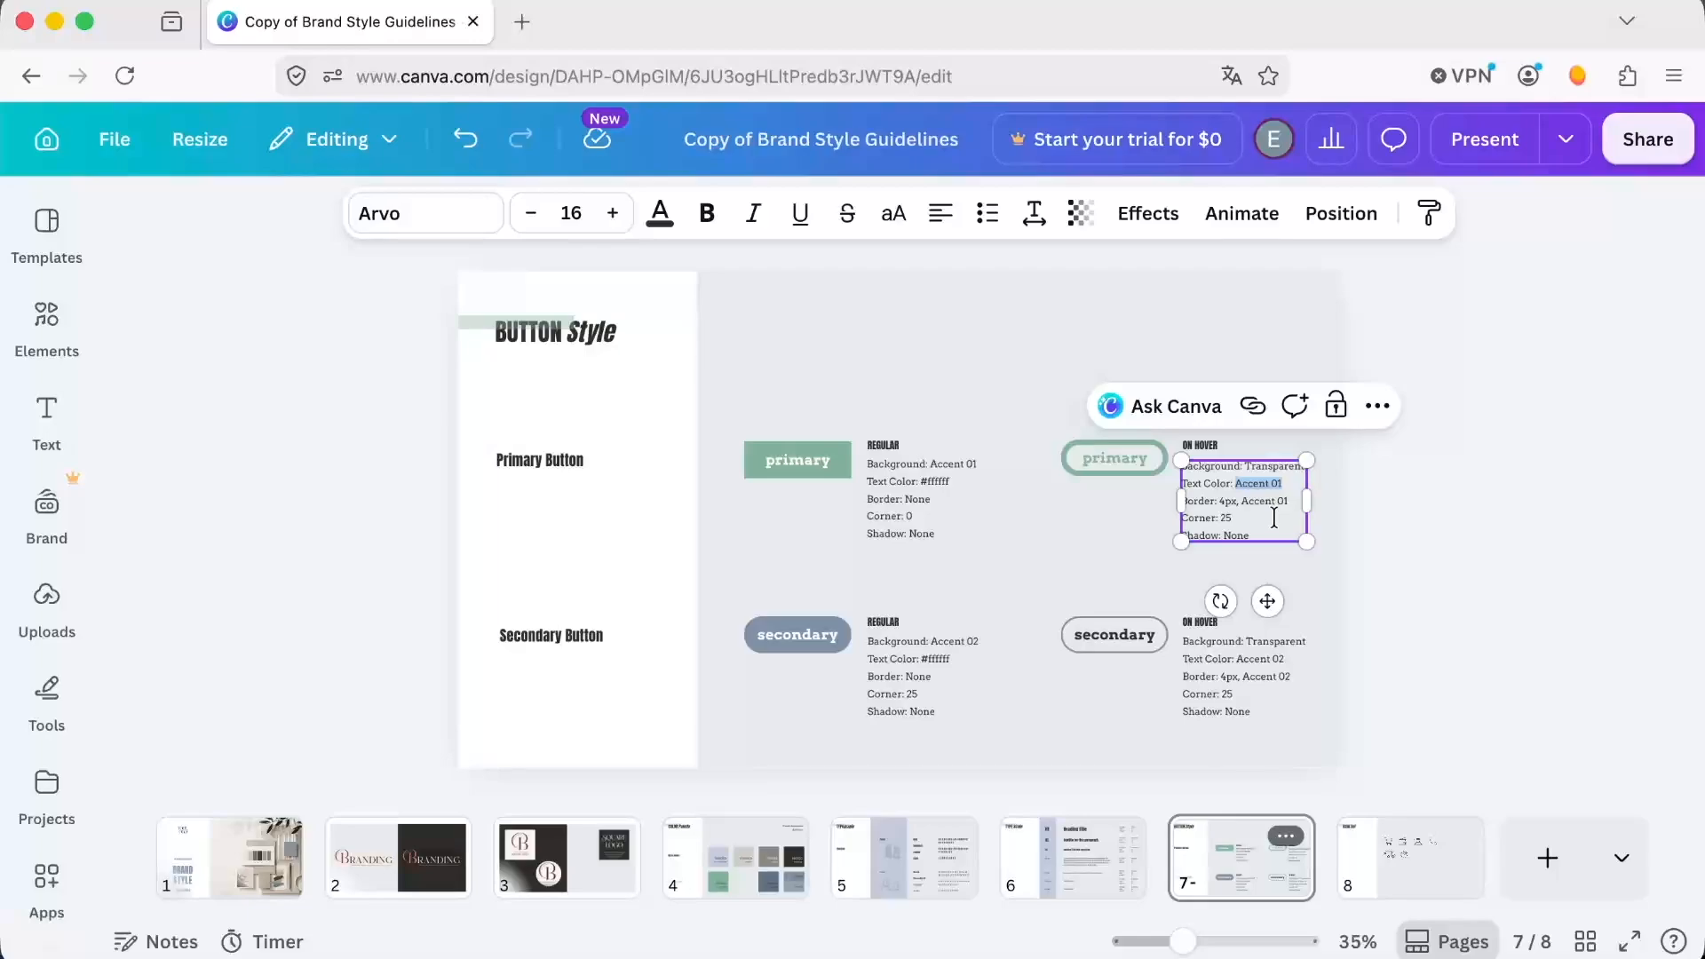
# Recolor the wallet icon on page 8 to 81b29a and apply that color change to the whole current page.
pyautogui.click(1434, 851)
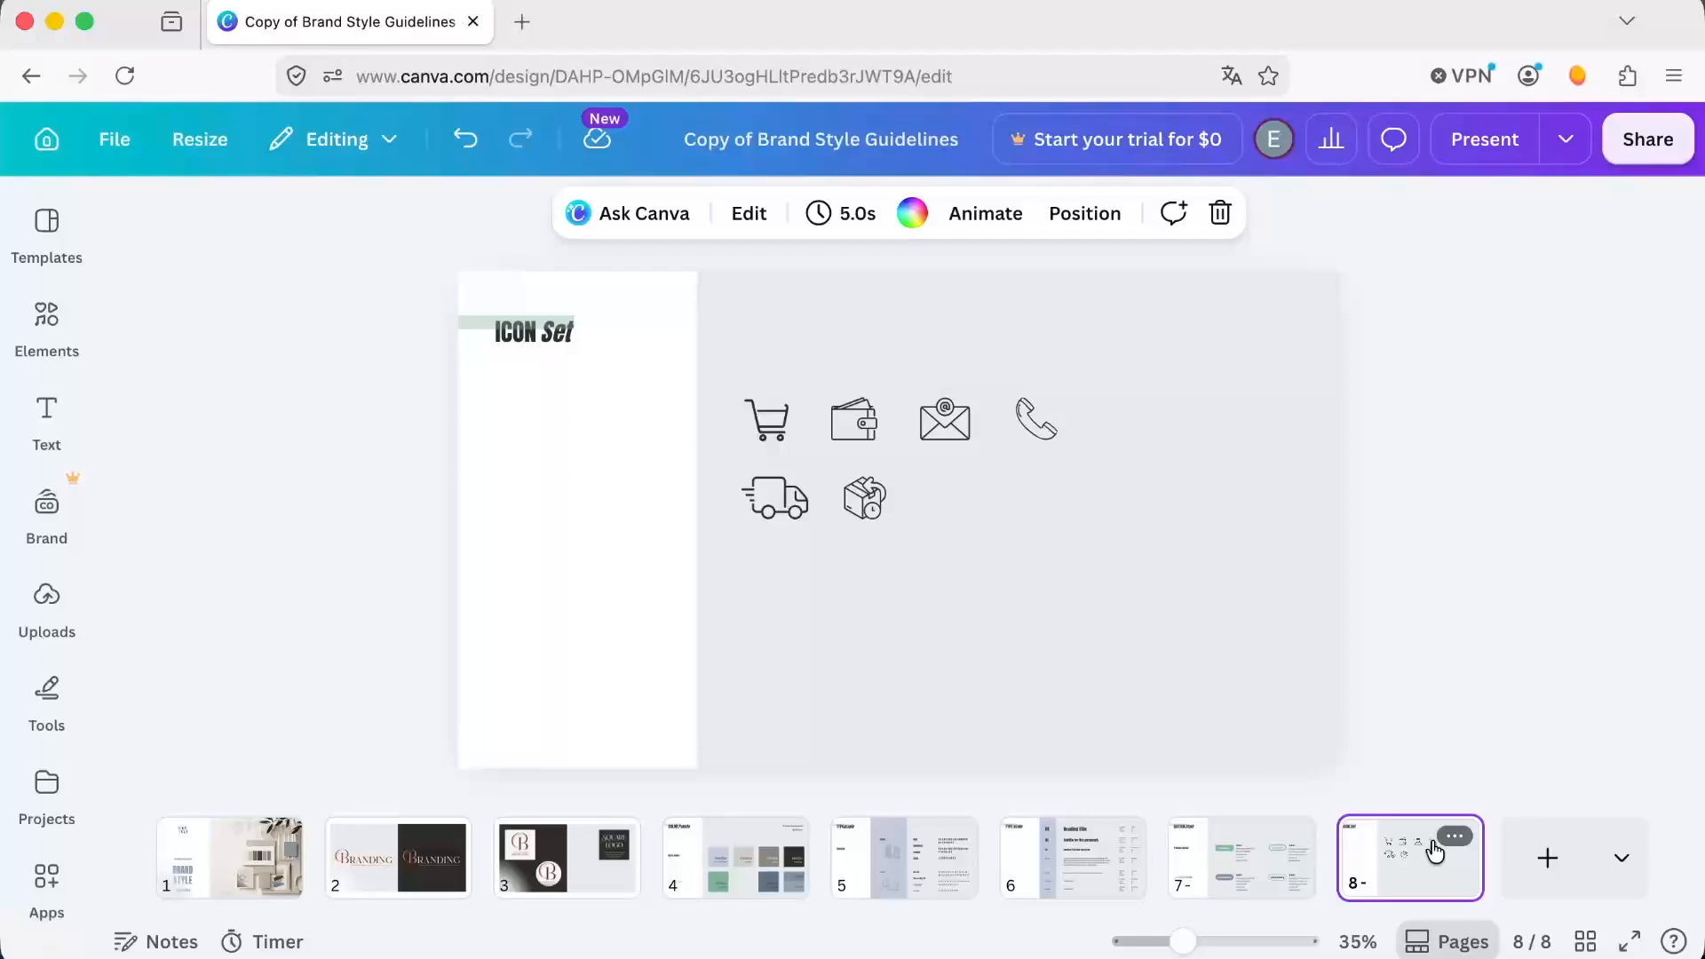
pyautogui.click(857, 429)
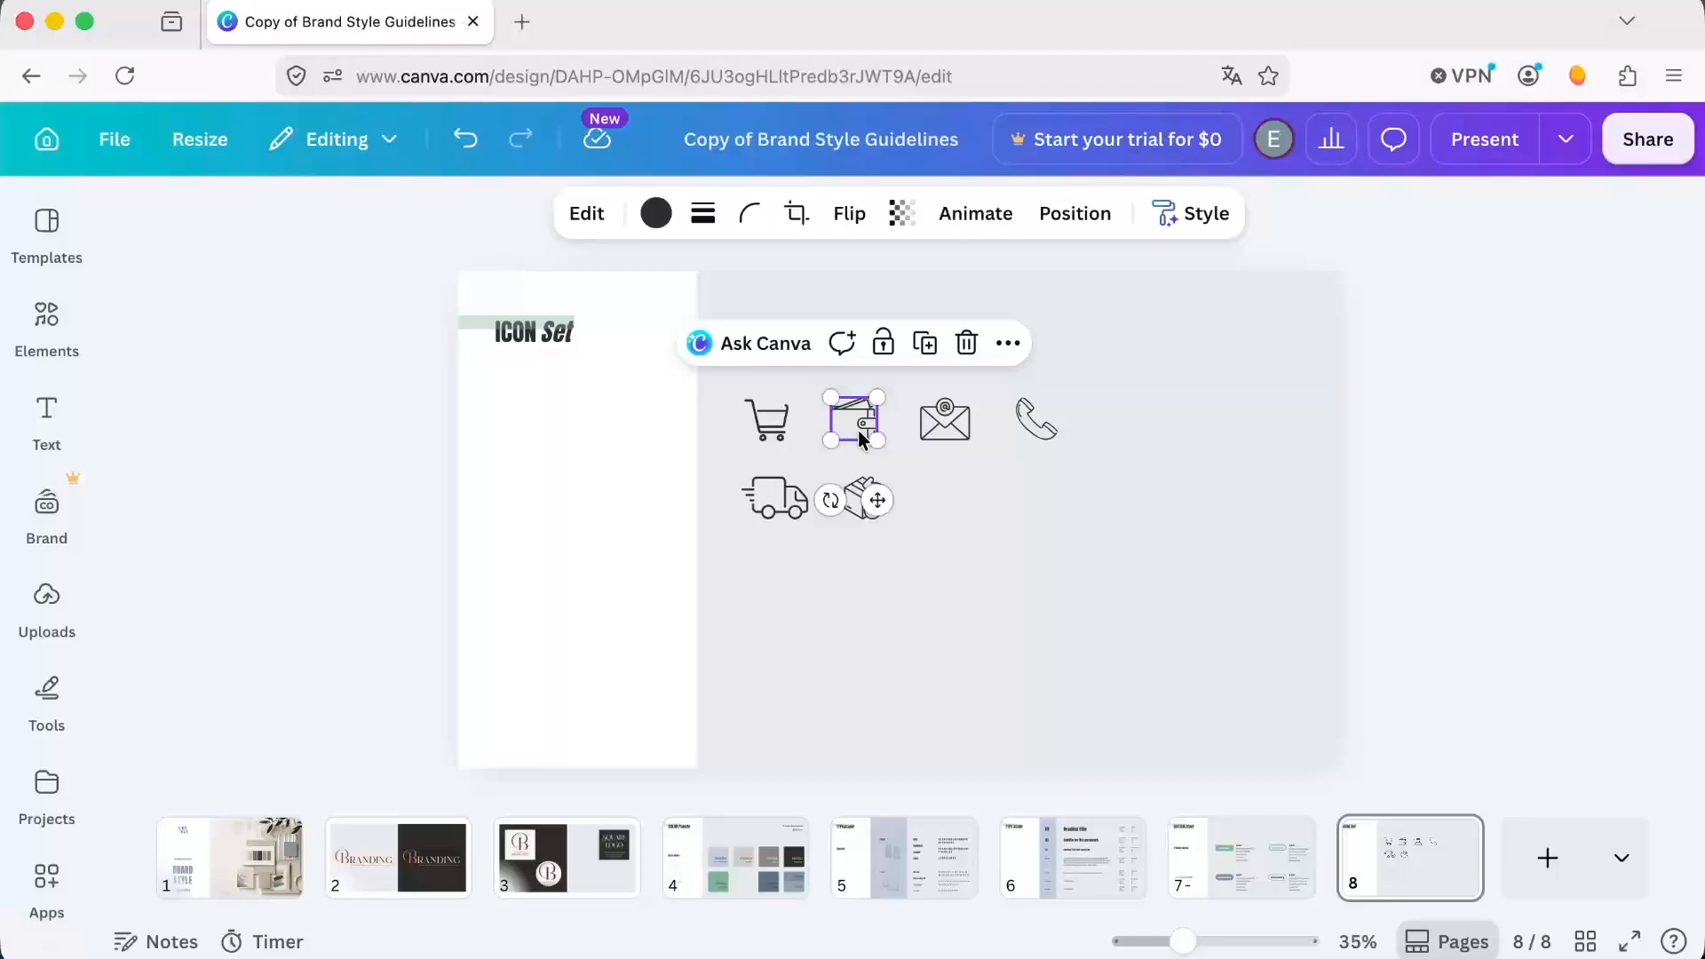
pyautogui.click(654, 213)
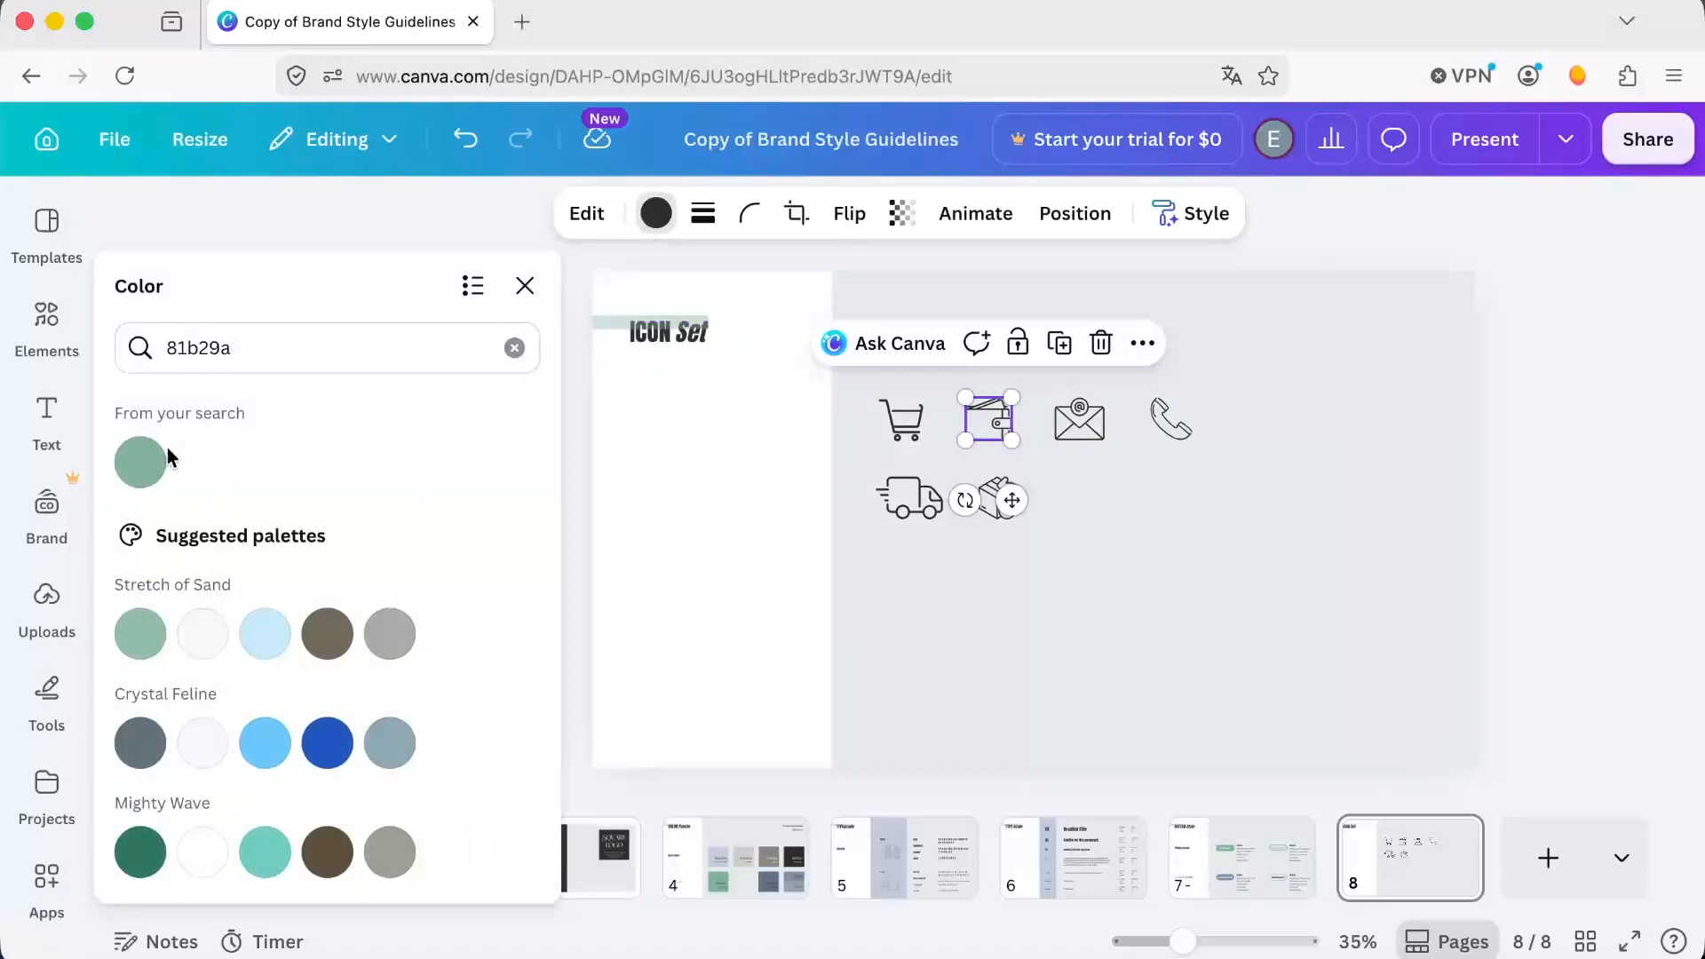
pyautogui.click(142, 460)
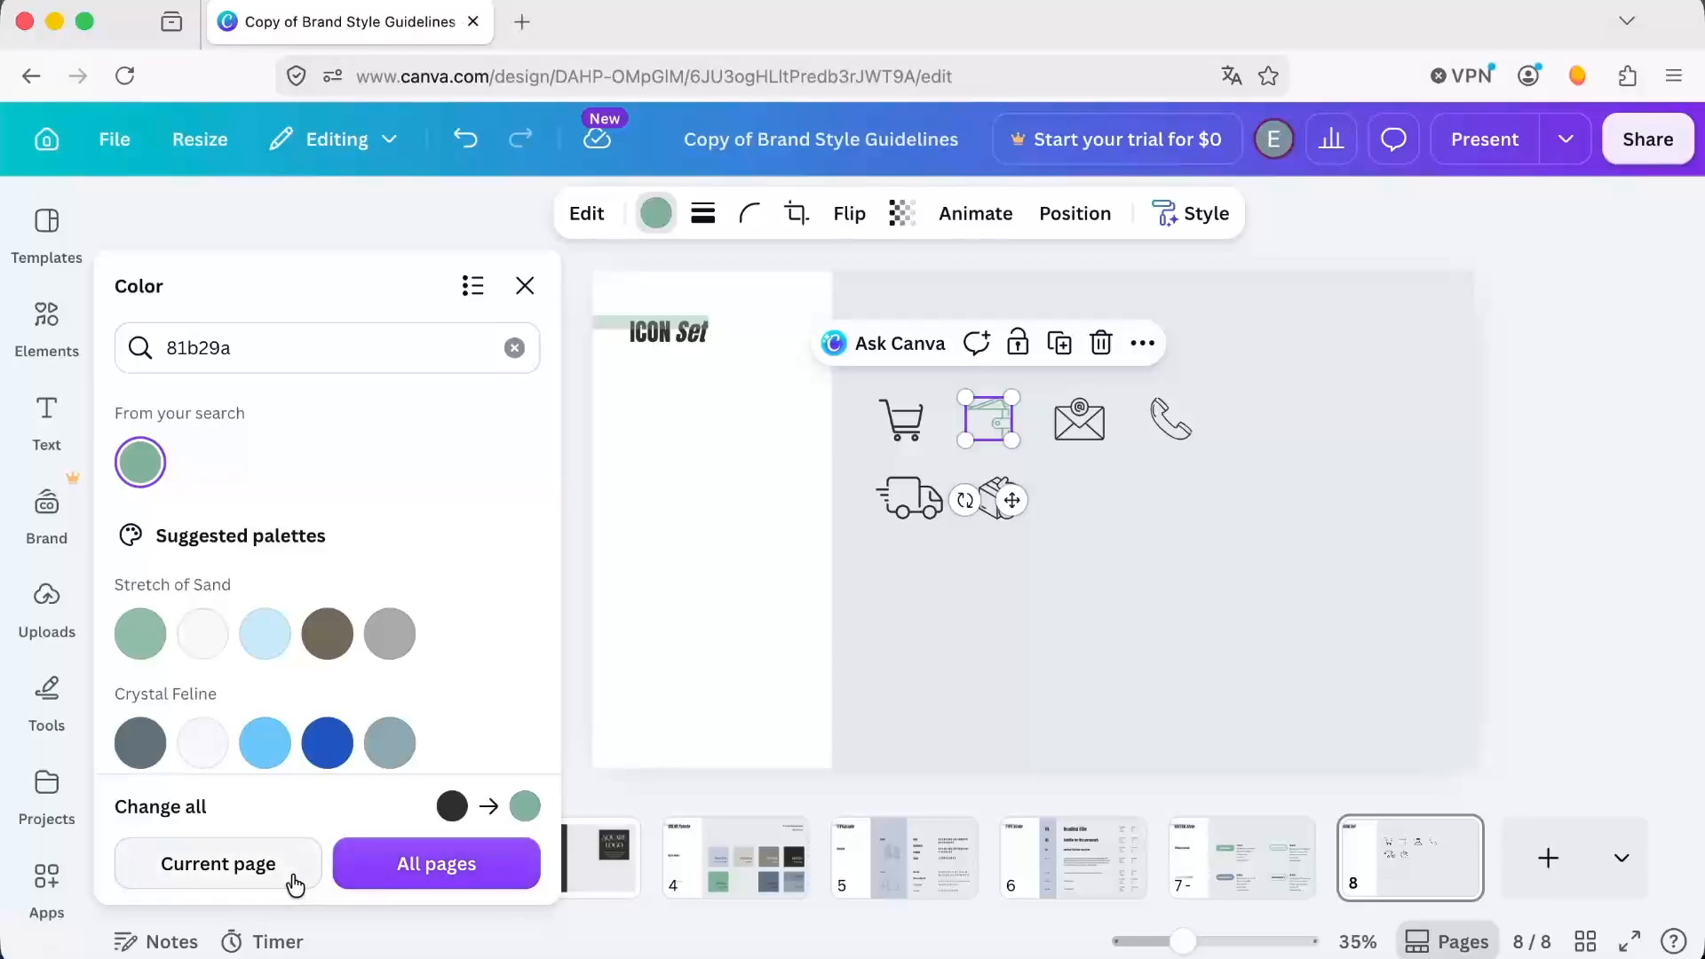
pyautogui.click(207, 881)
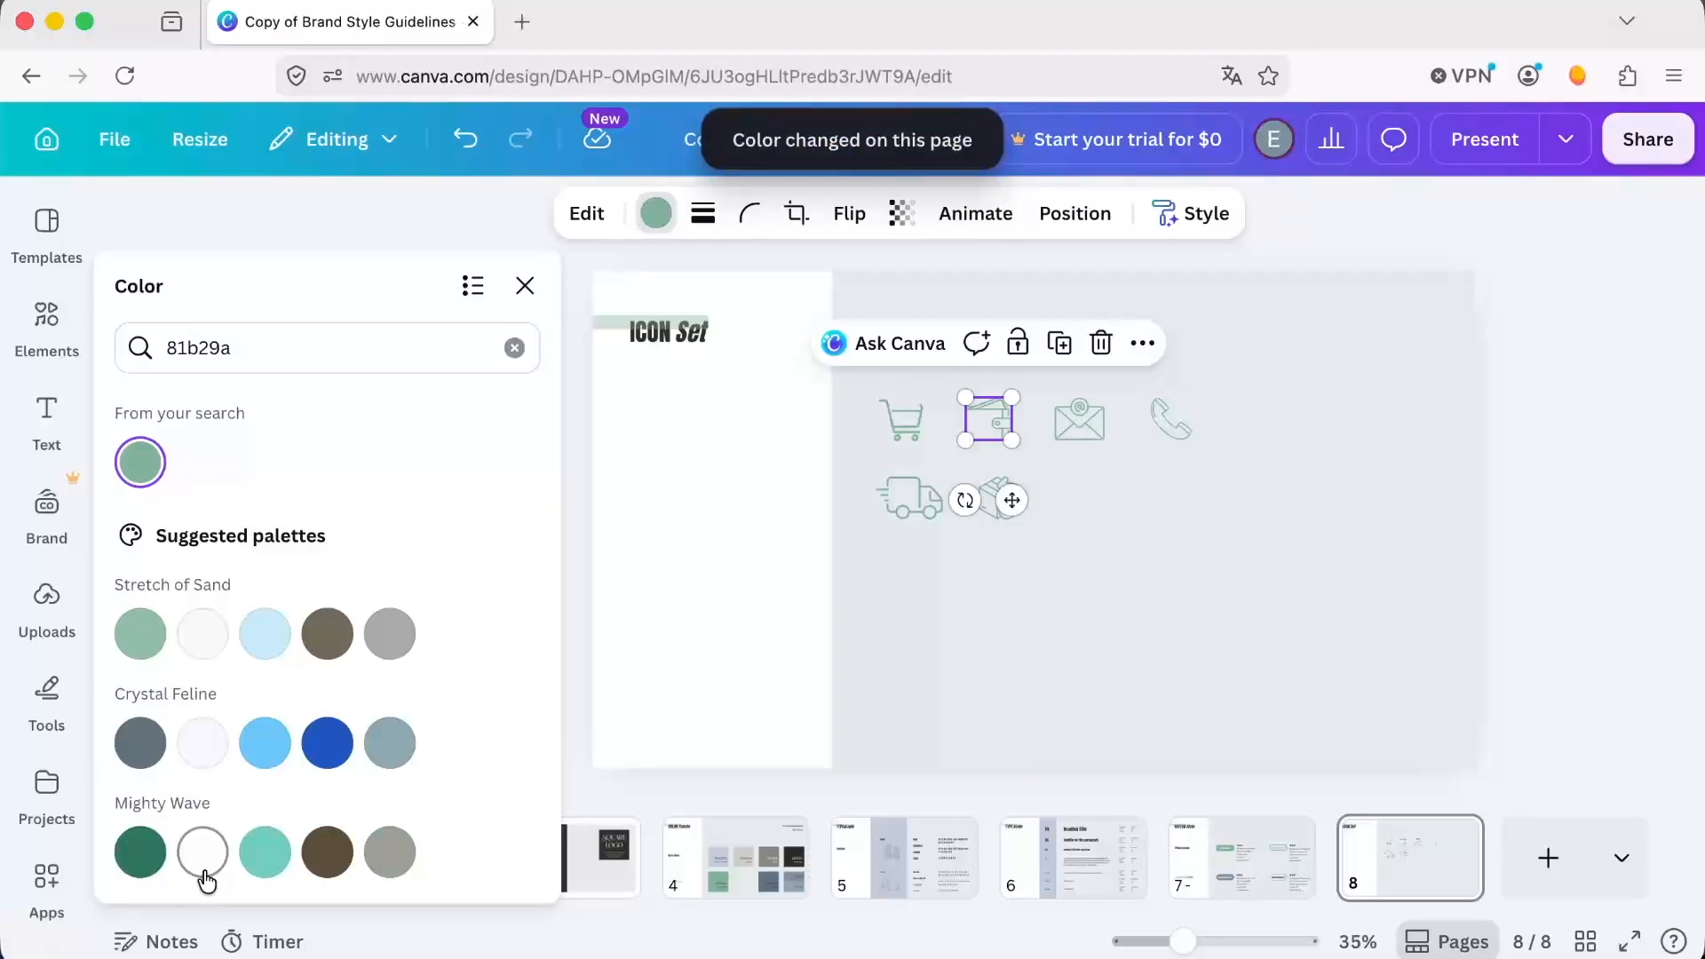
pyautogui.click(1511, 695)
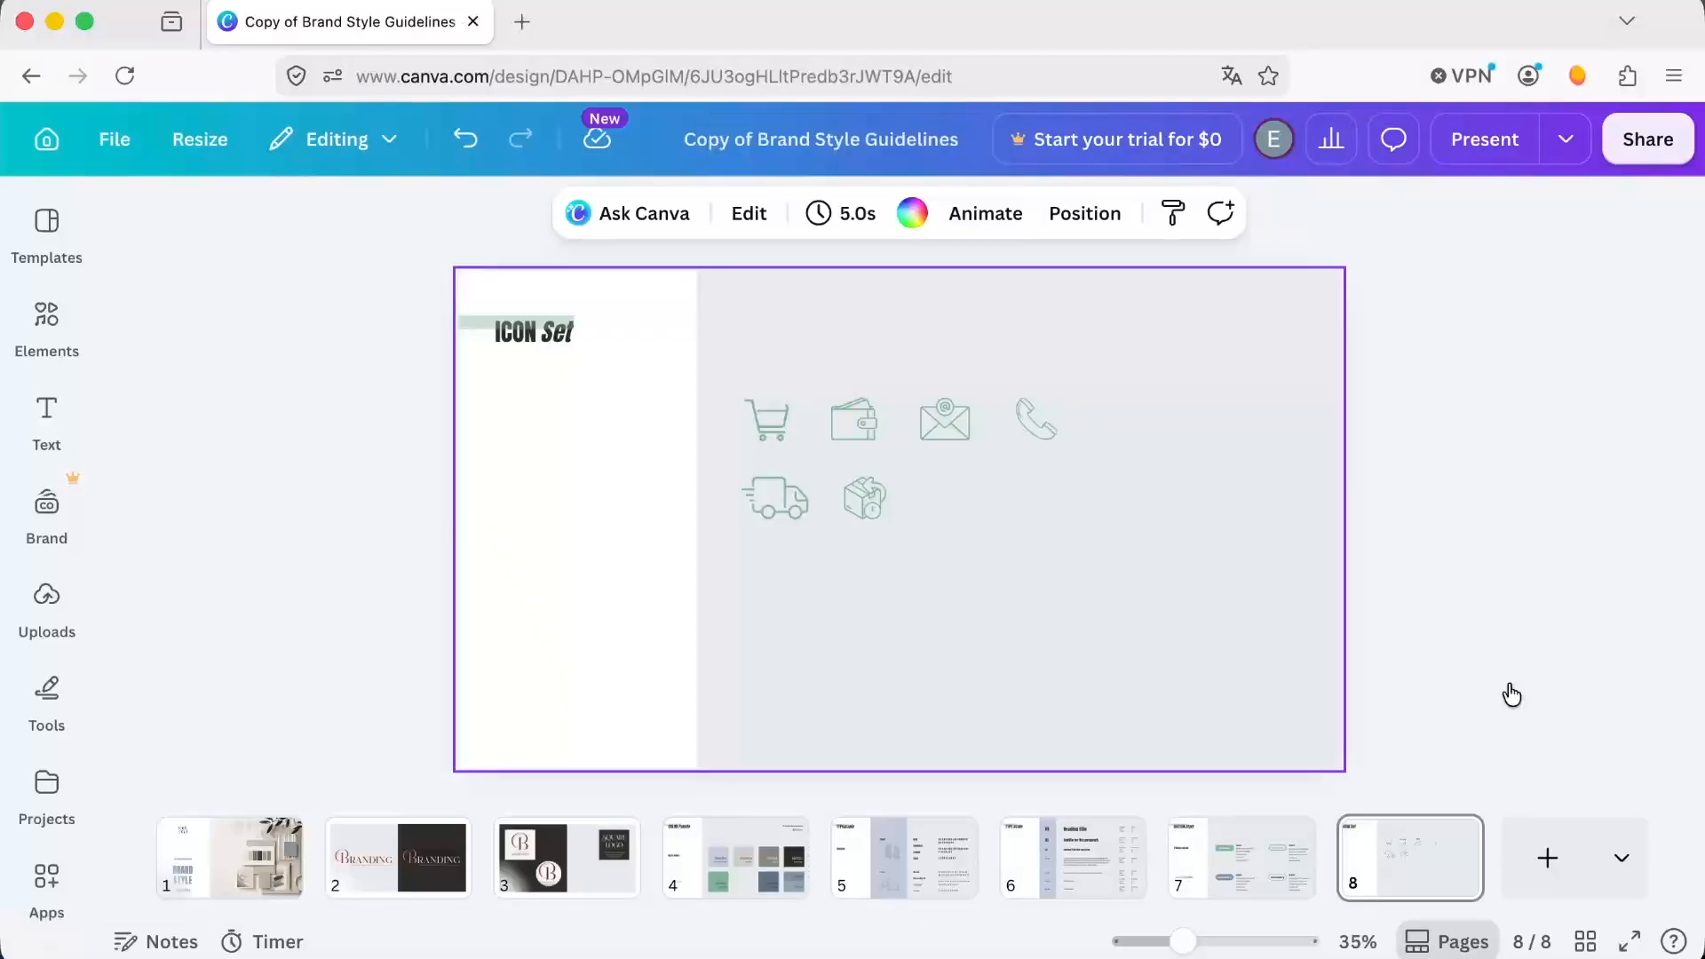